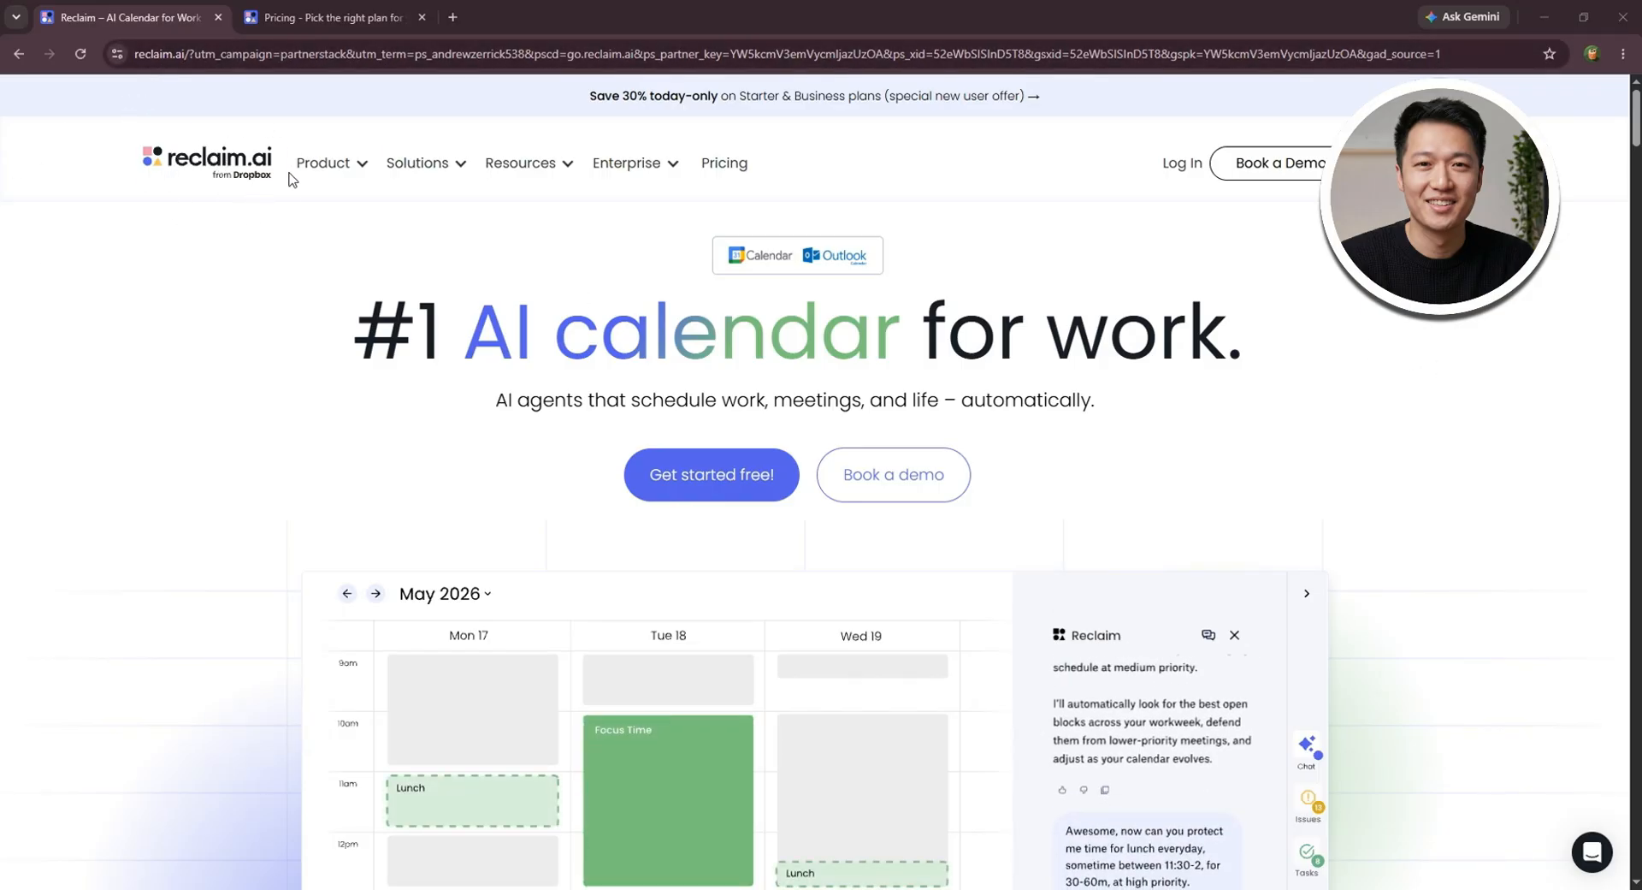
# - Look through the site's Product and Resources offerings and compare the plans' monthly prices on the pricing page
pyautogui.moveTo(335, 171)
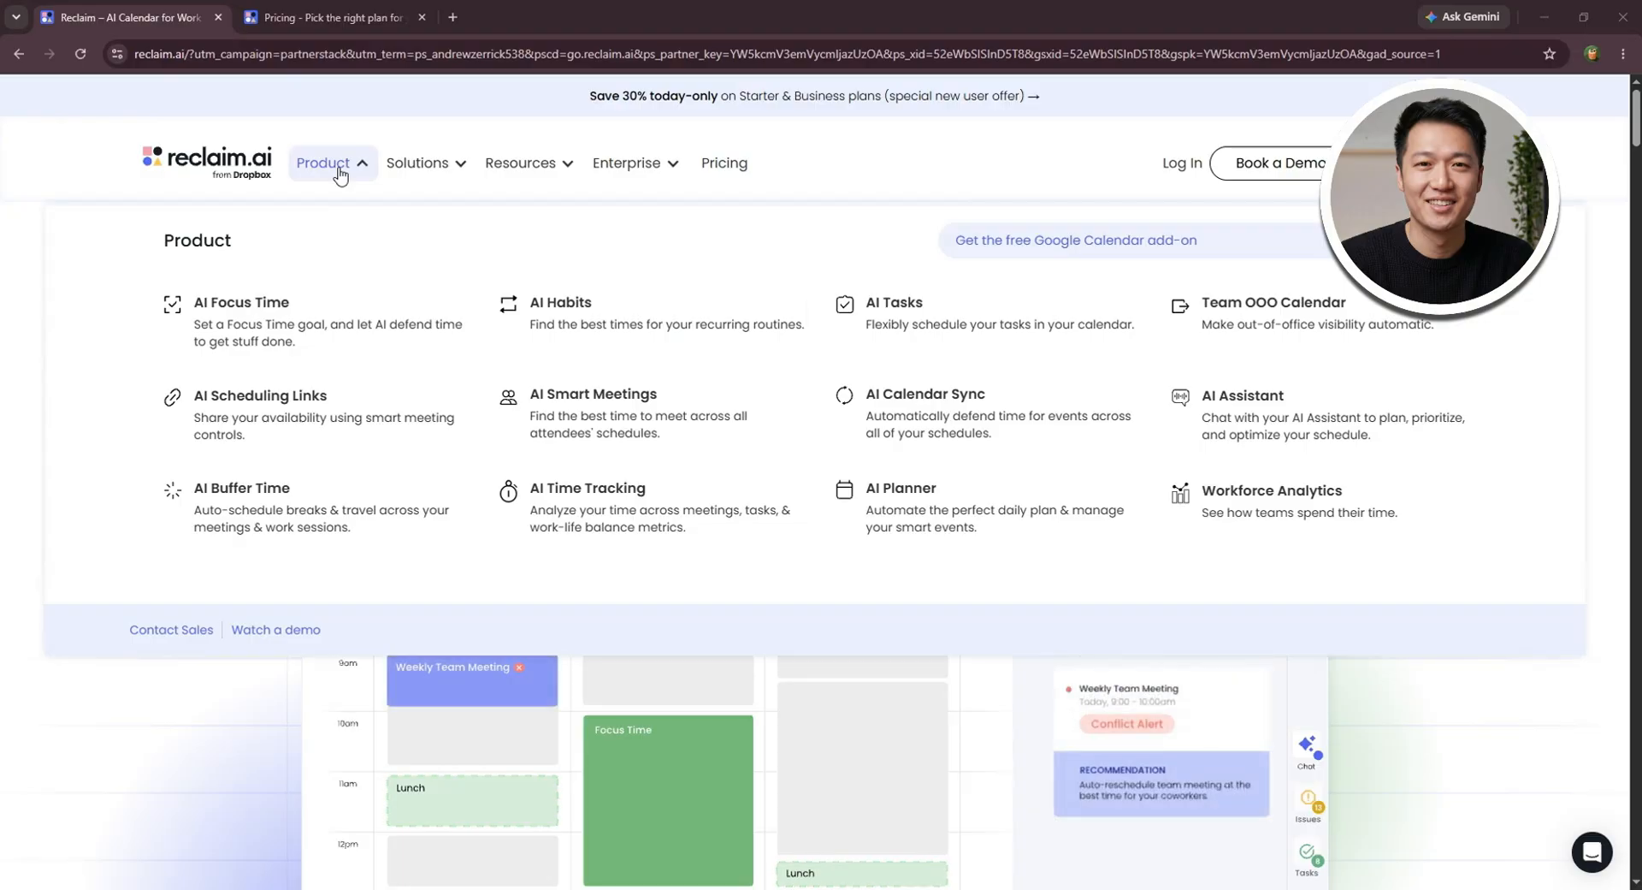
pyautogui.moveTo(537, 171)
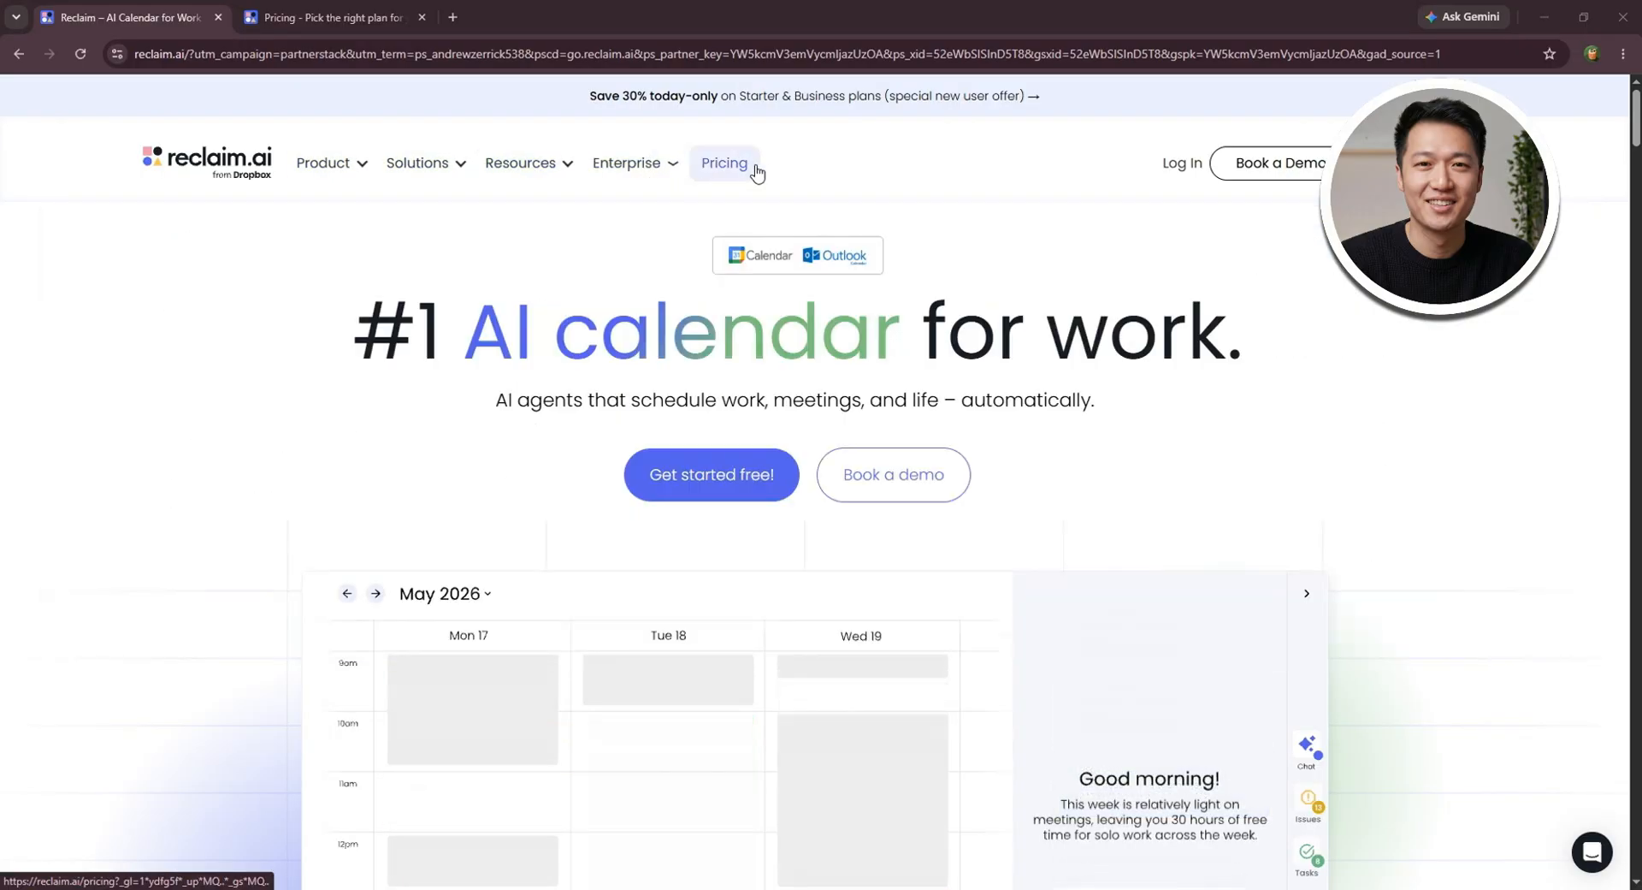
pyautogui.click(334, 16)
pyautogui.scroll(-3, 1444, 443)
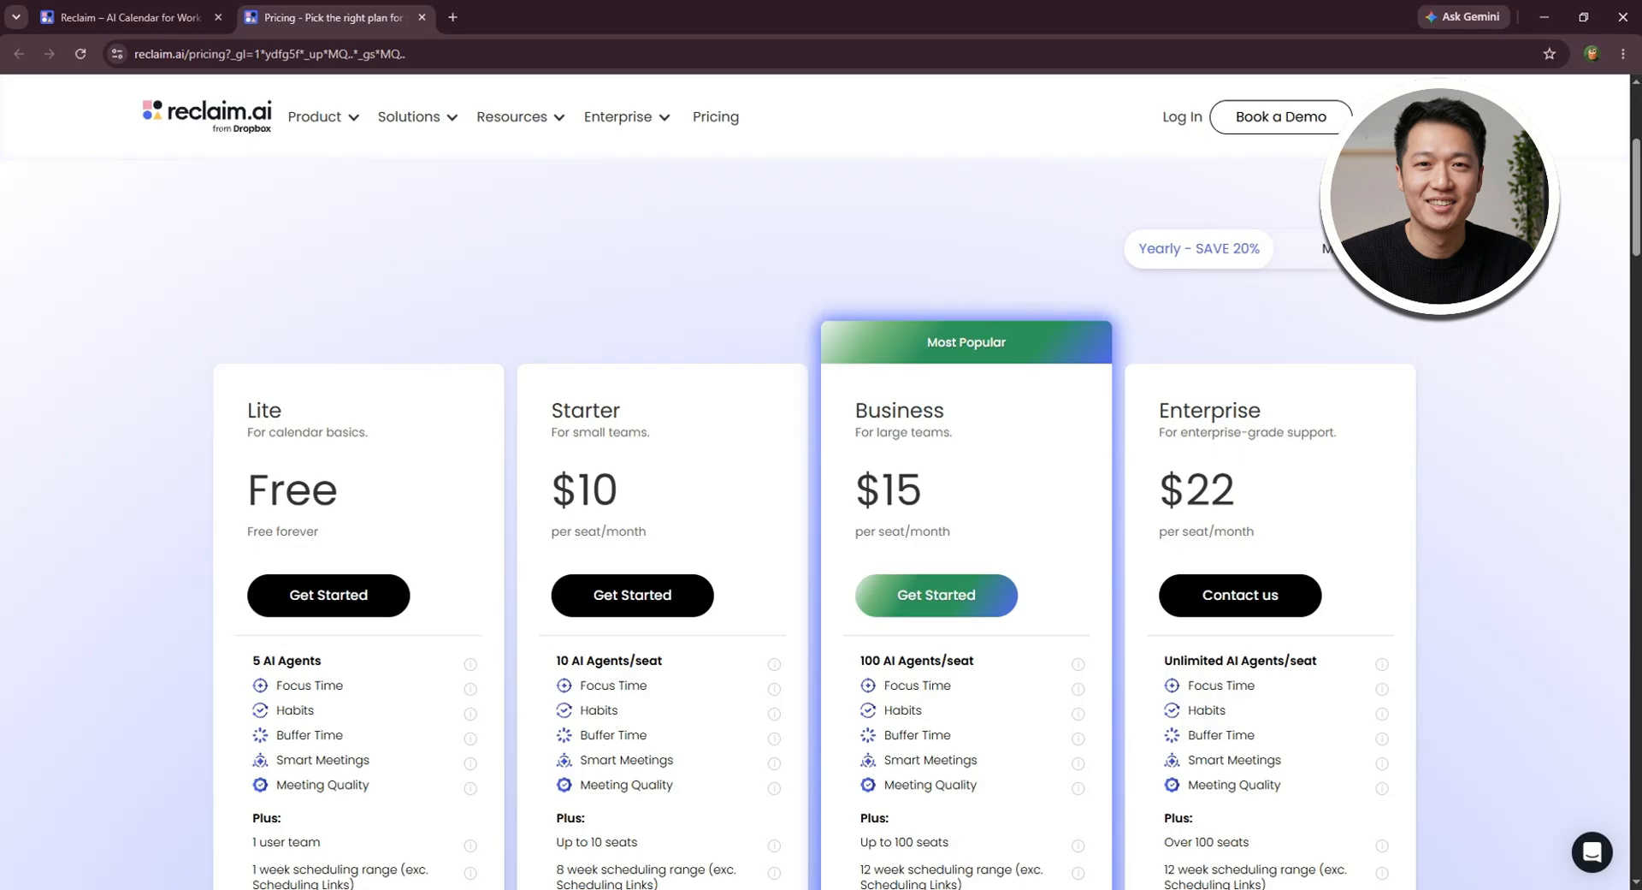
pyautogui.click(1336, 261)
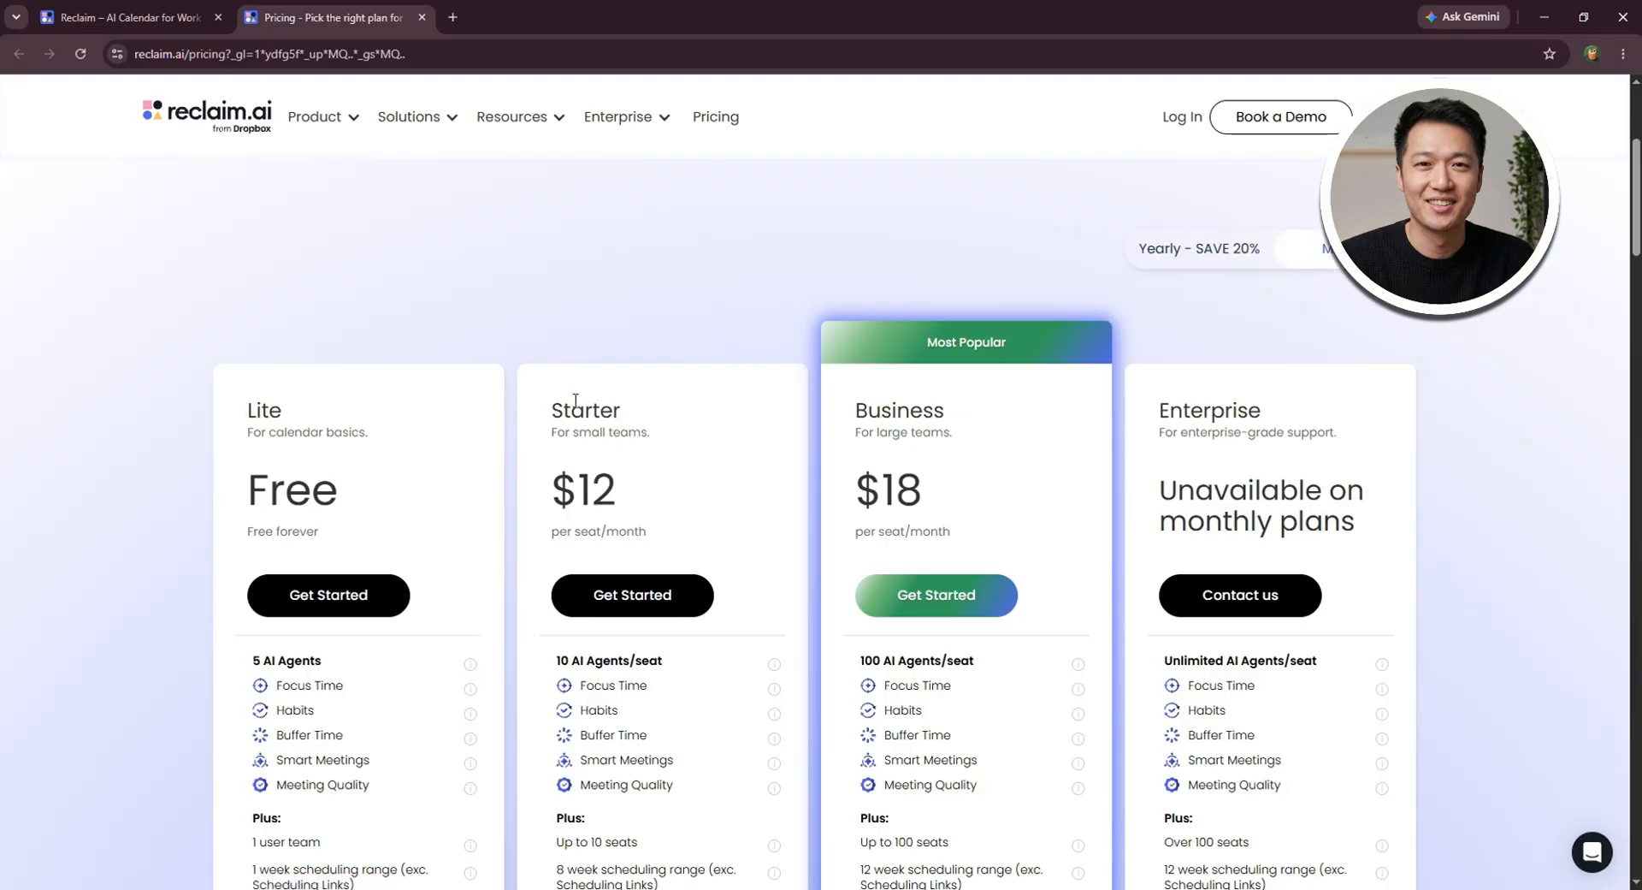
pyautogui.scroll(4, 1300, 382)
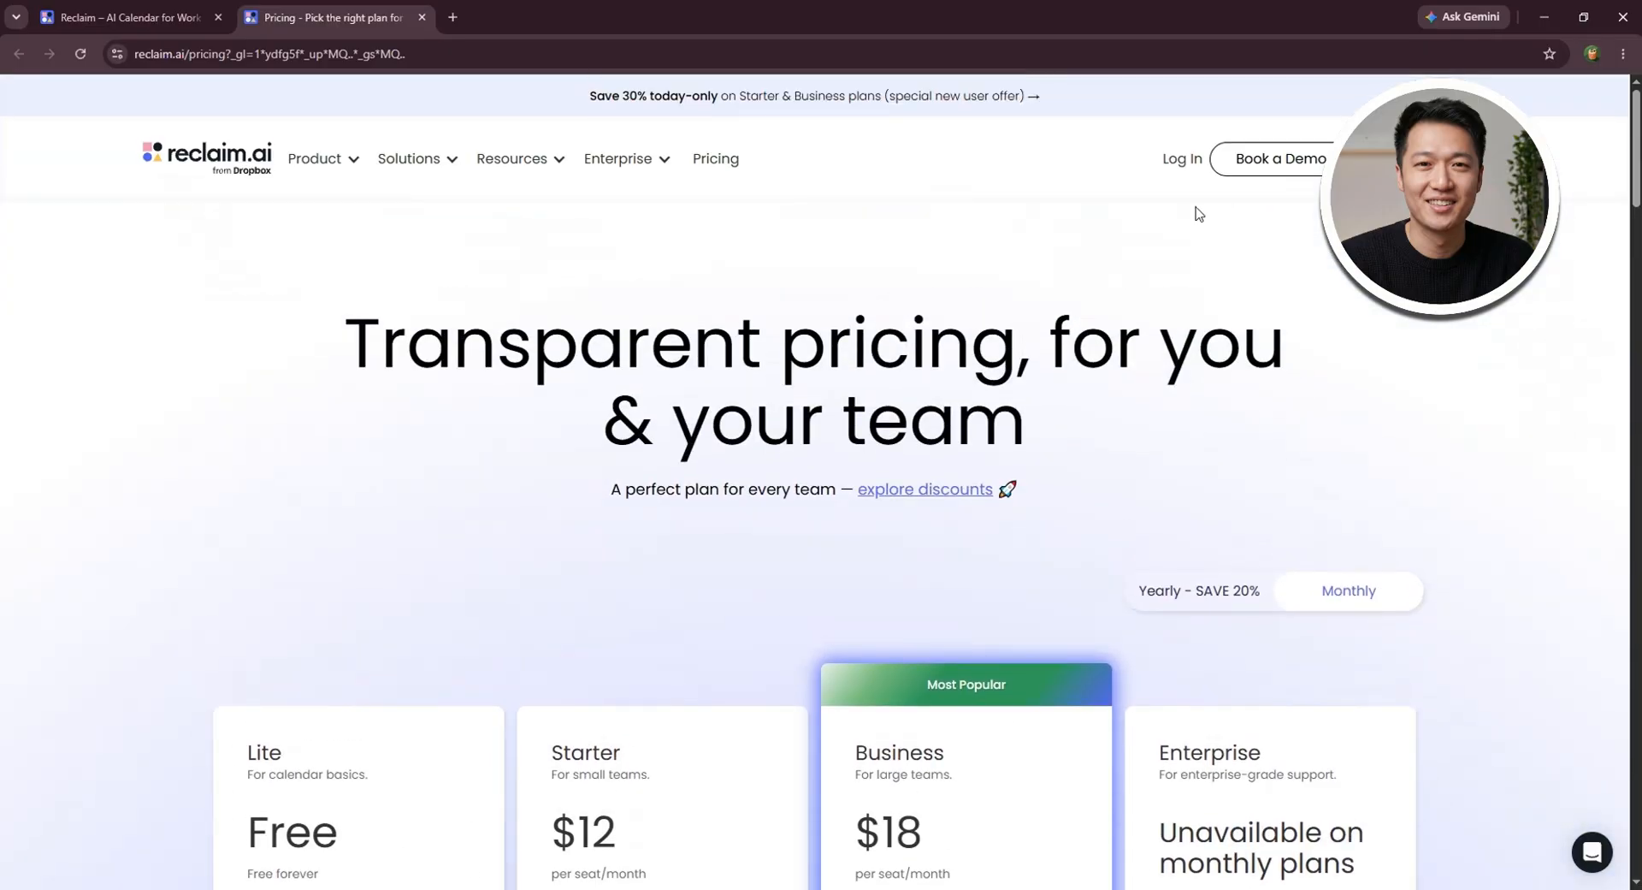
# - Sign up for a Reclaim account by agreeing to the terms and connect the Google work calendar
pyautogui.click(1194, 160)
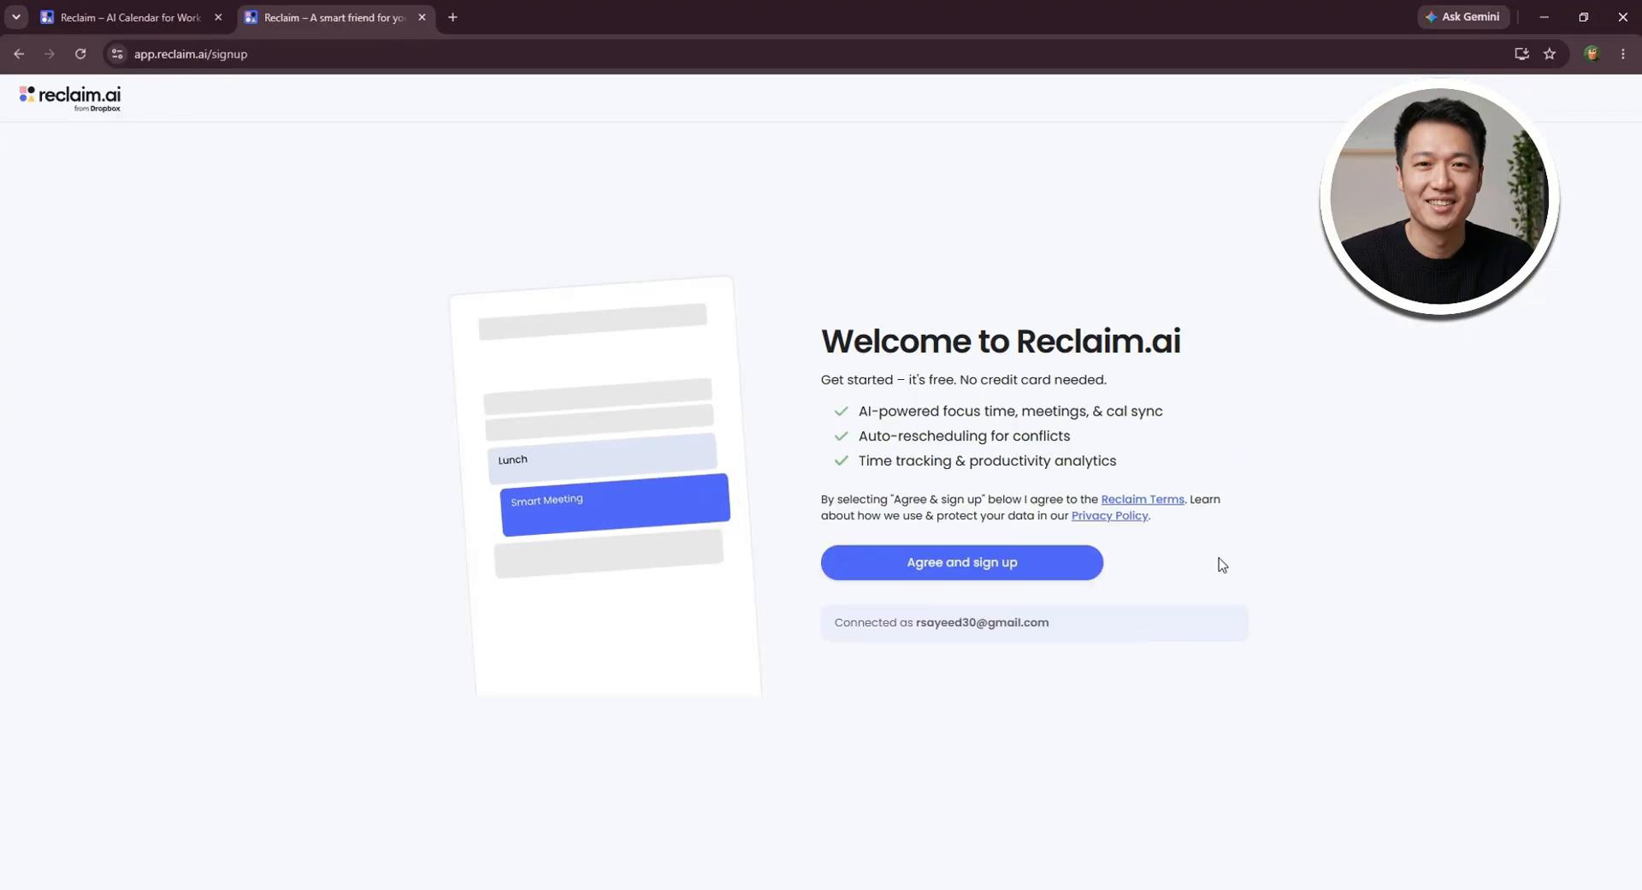
pyautogui.click(974, 566)
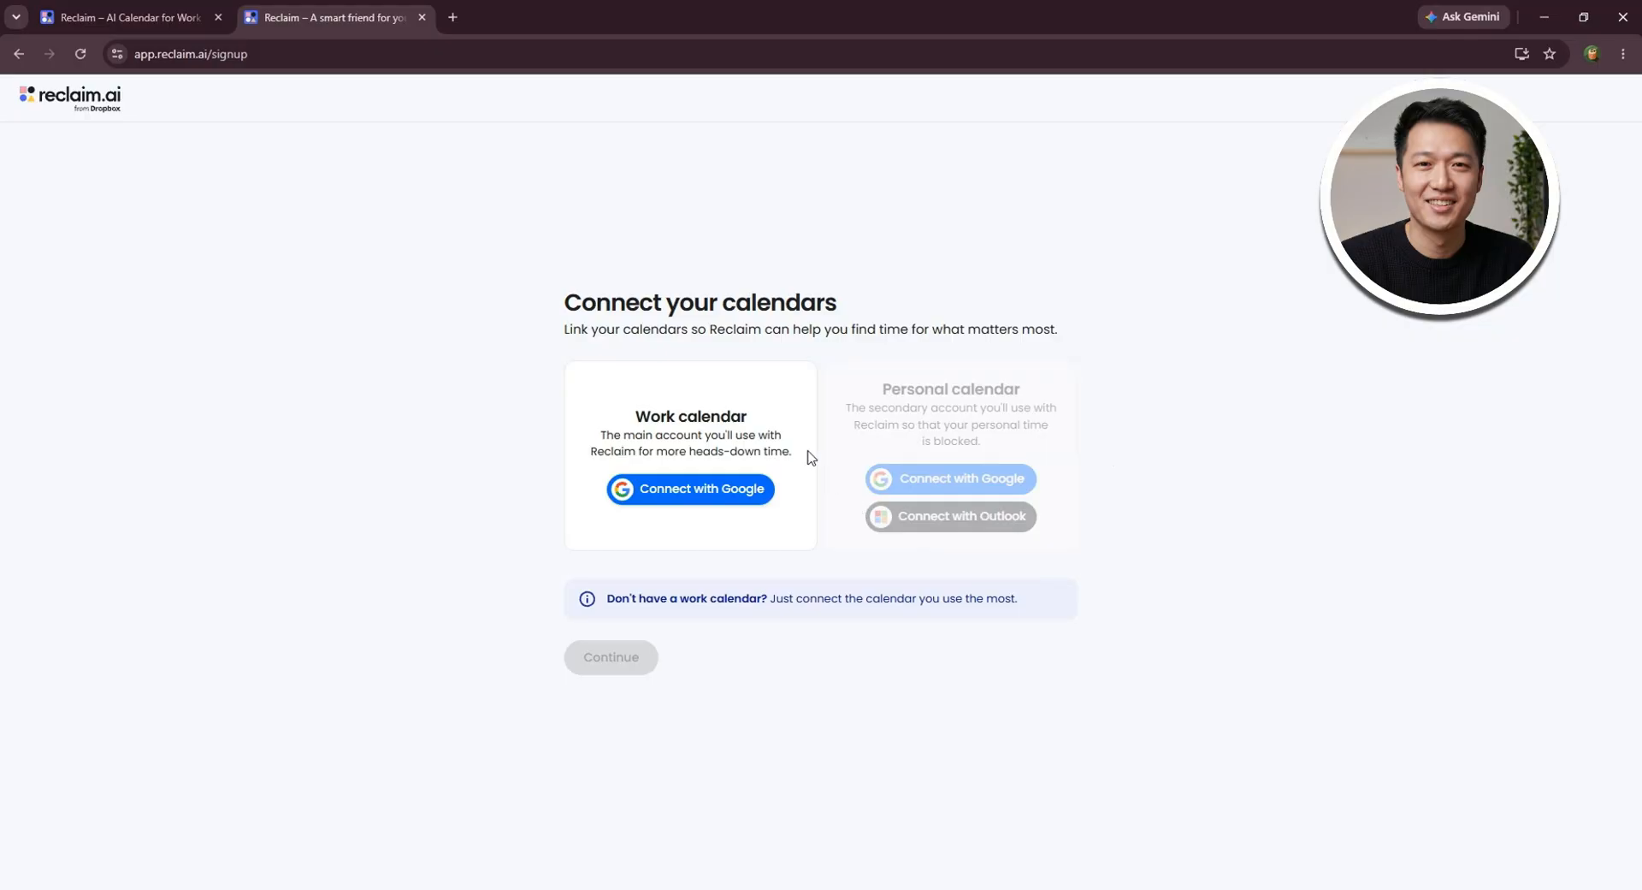
pyautogui.click(703, 511)
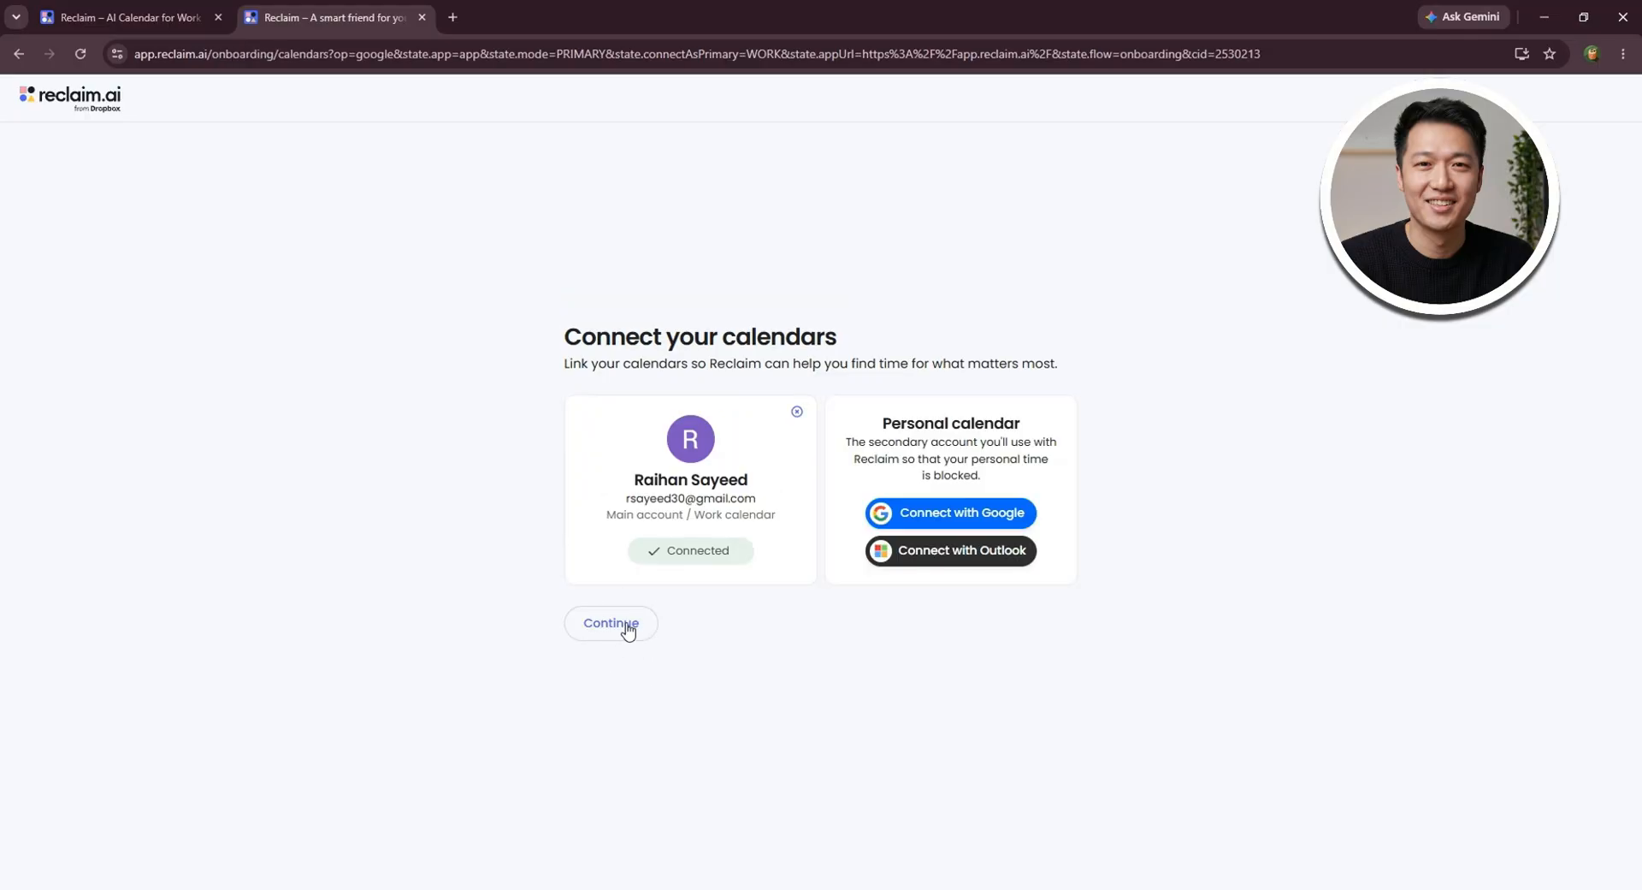
pyautogui.click(629, 627)
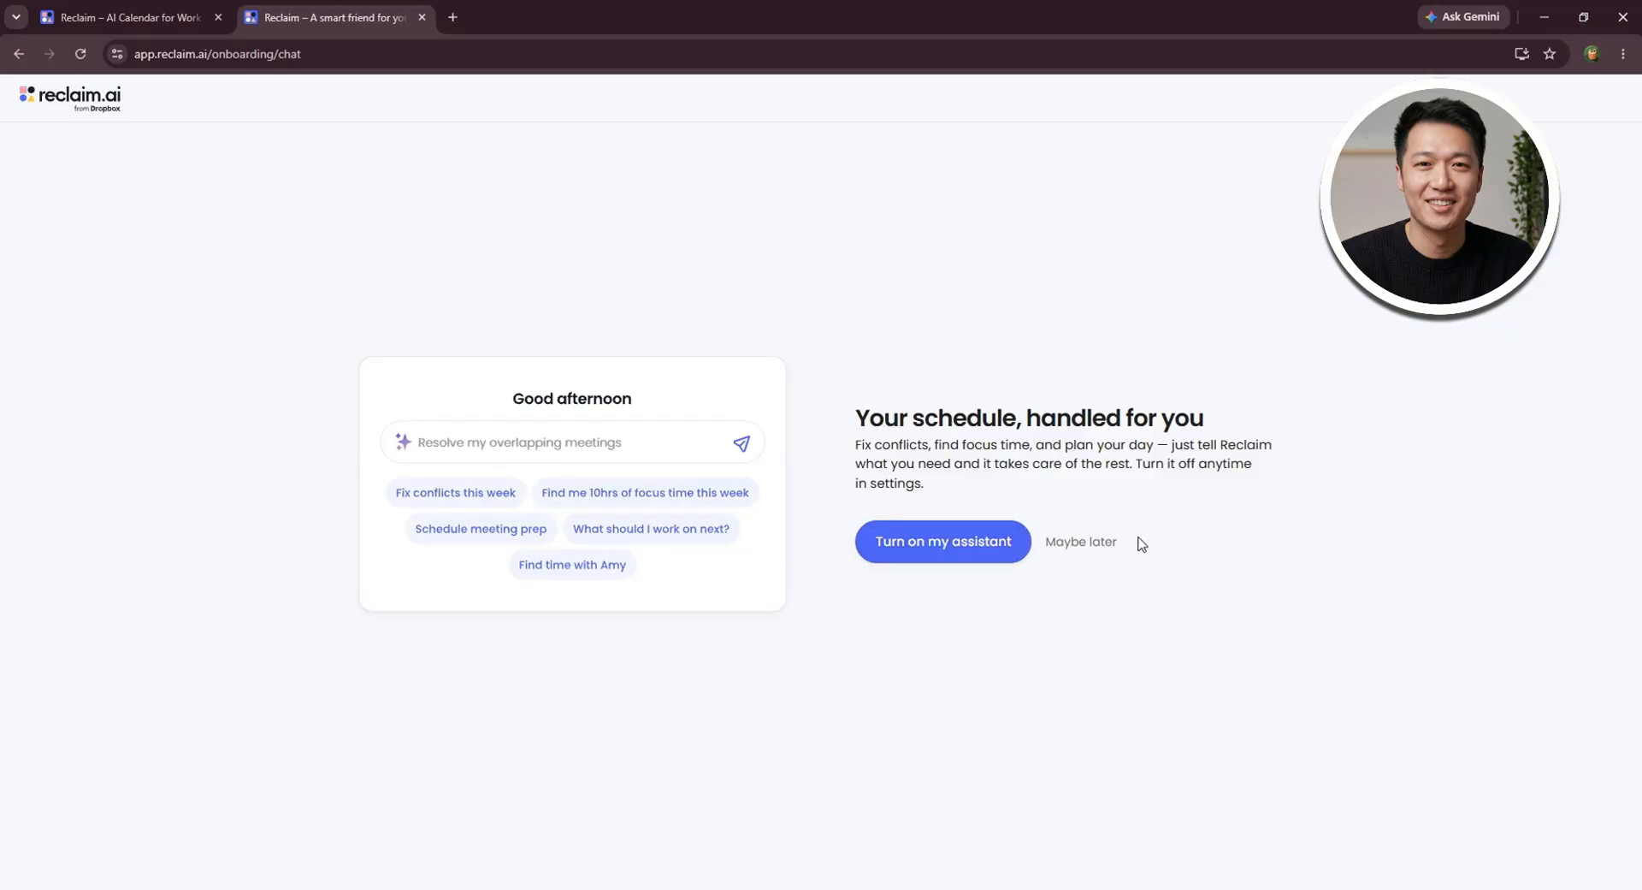
# - Postpone the AI assistant and finish onboarding with department Marketing, role Manager and company size 1 - 10
pyautogui.click(1081, 543)
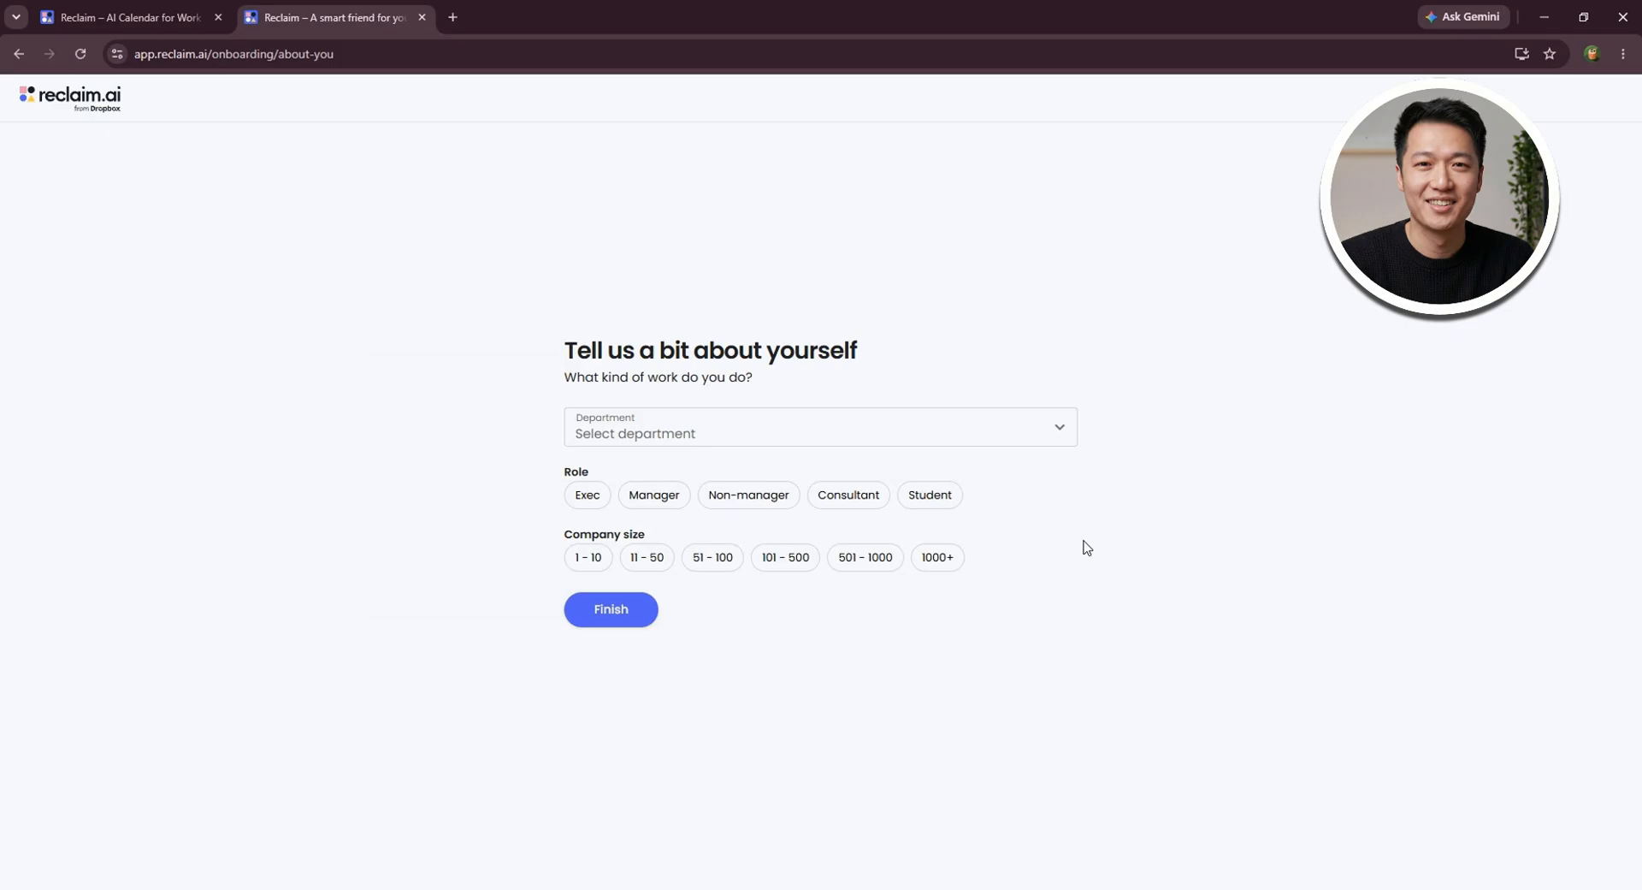
pyautogui.click(614, 437)
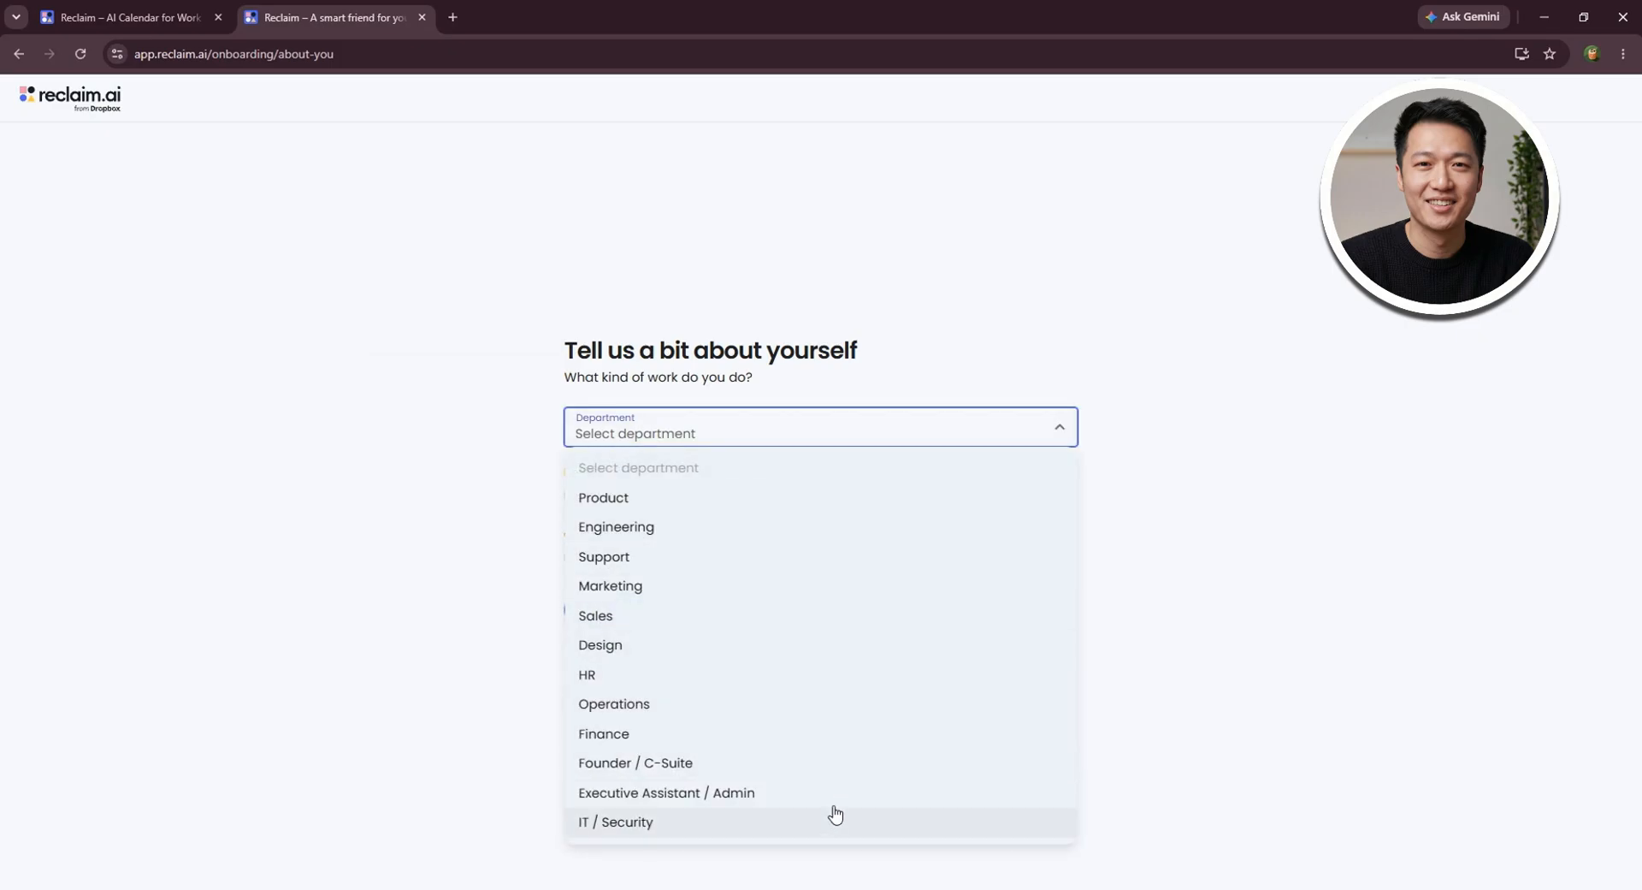
pyautogui.click(775, 585)
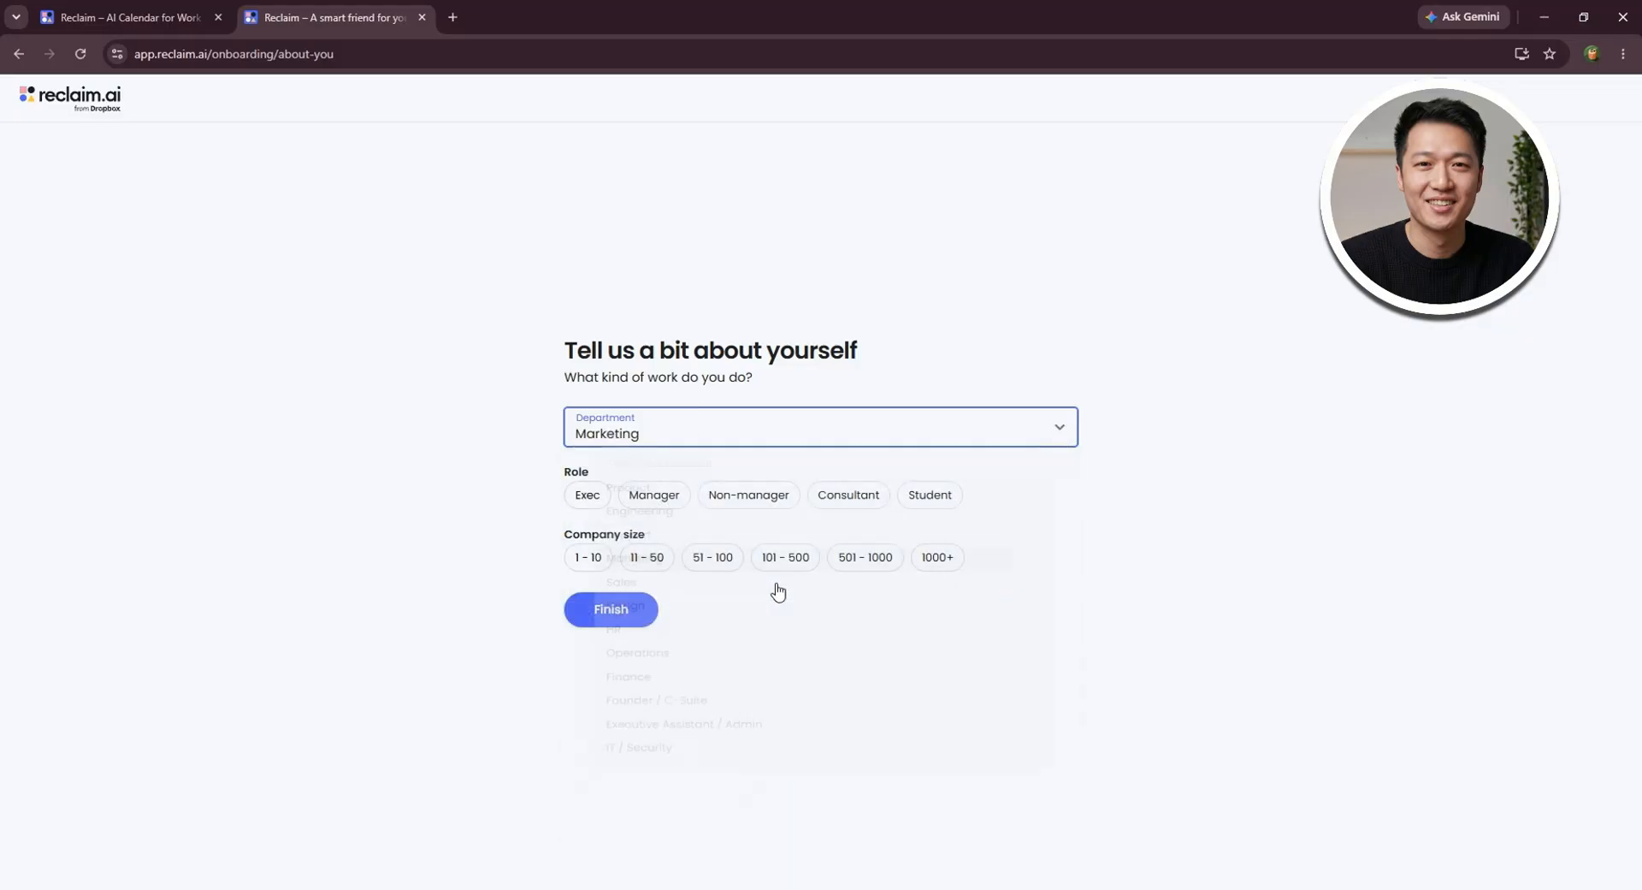
pyautogui.click(677, 503)
pyautogui.click(606, 563)
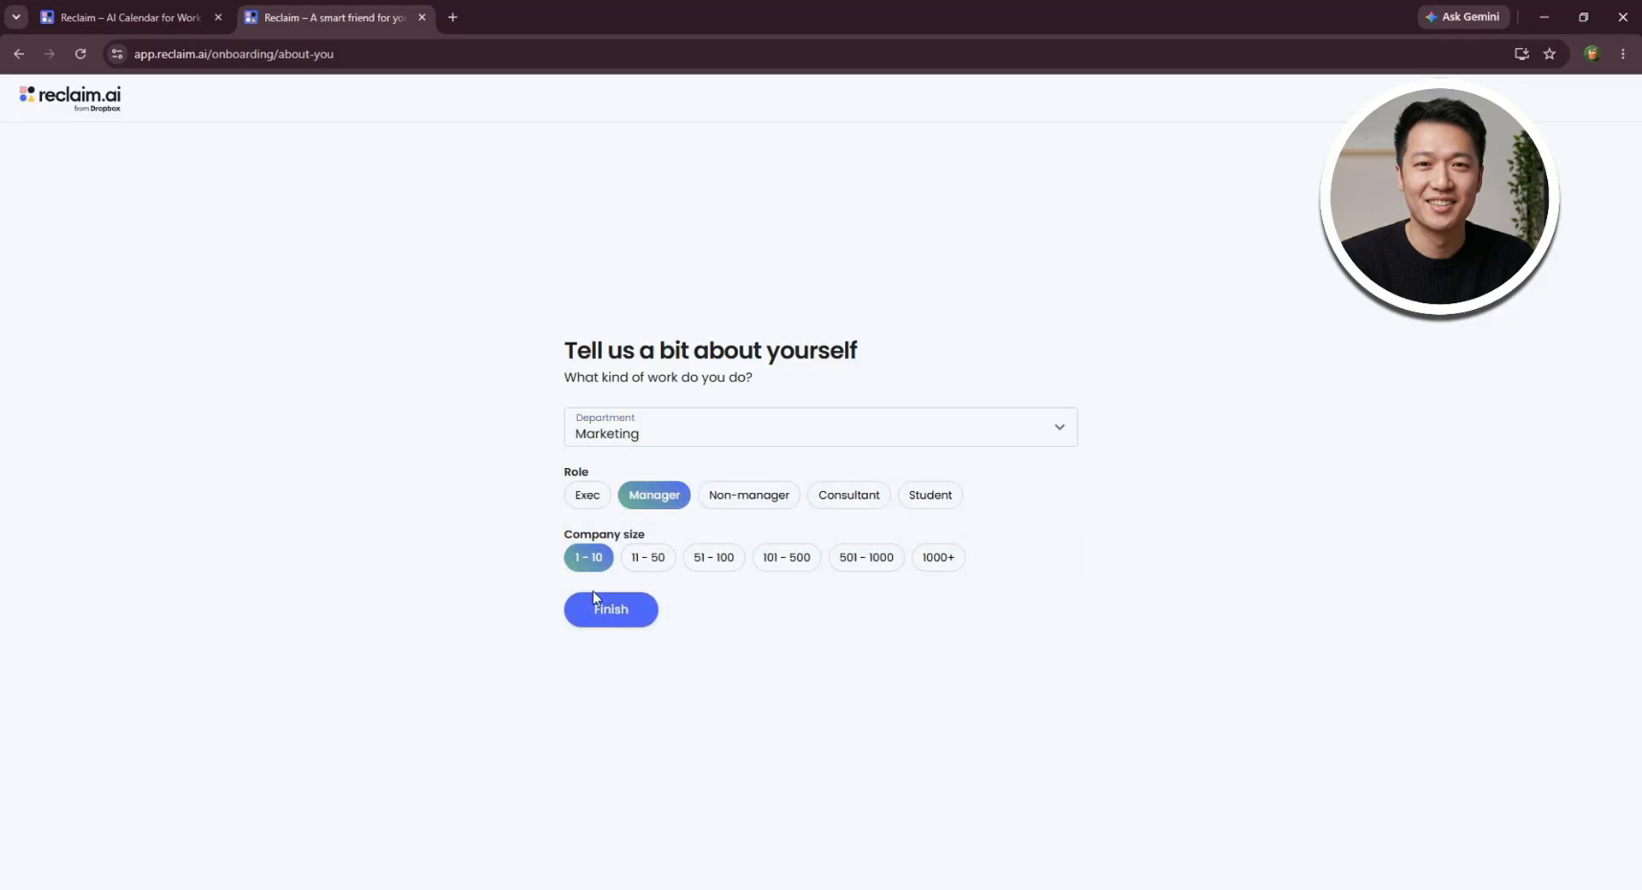
pyautogui.click(603, 610)
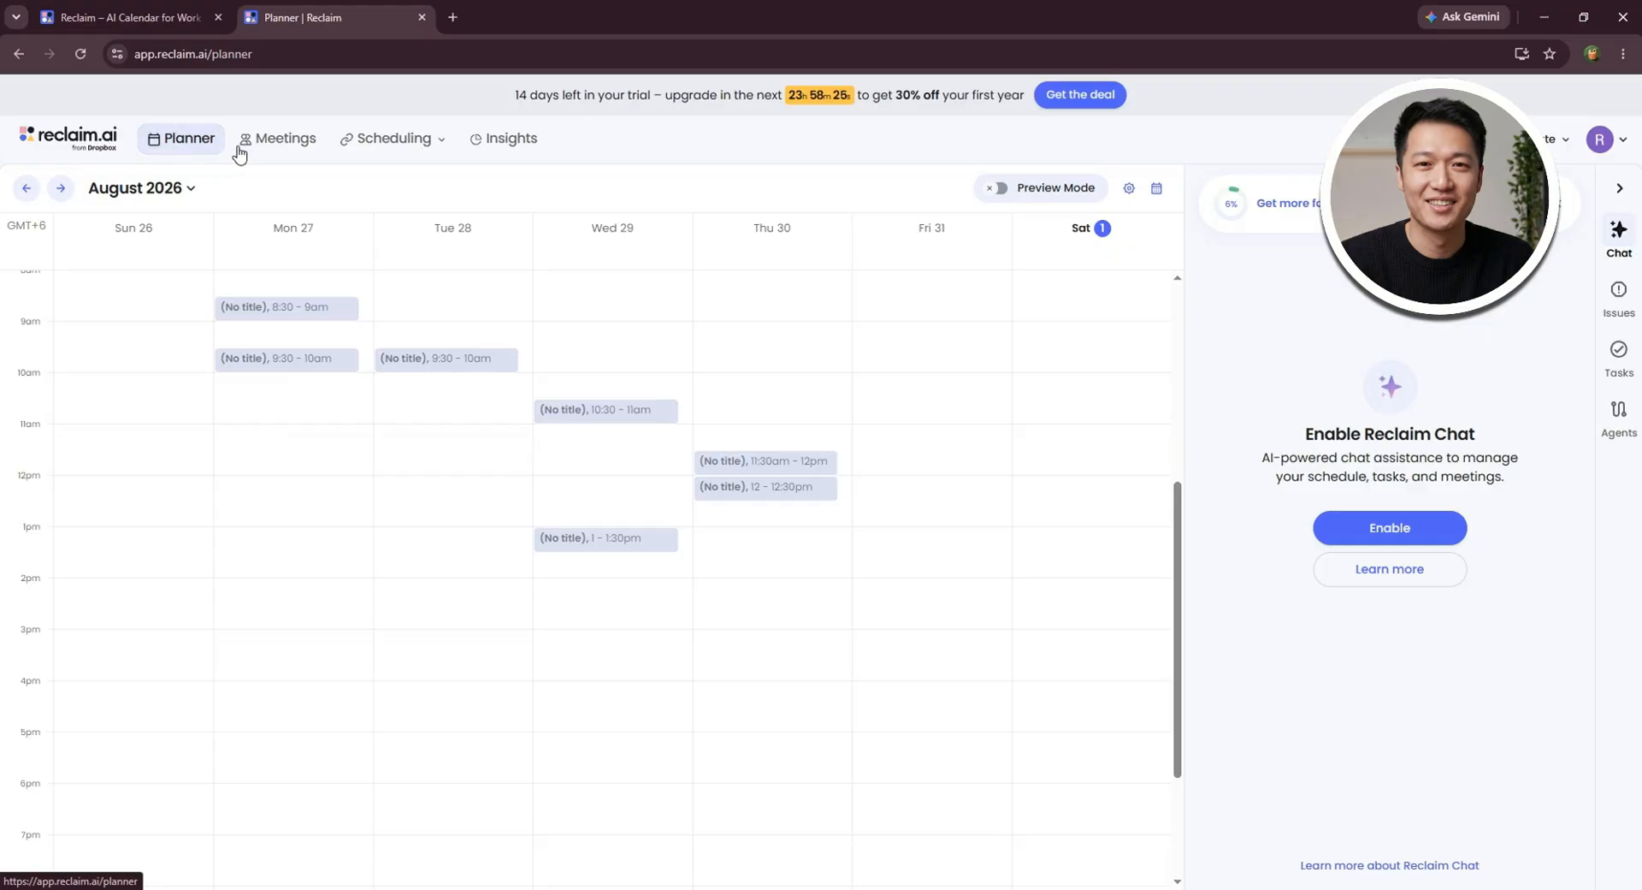
# - Look over the one-off meetings, the scheduling links page, and the My stats and Reclaim Recapped insights
pyautogui.click(297, 147)
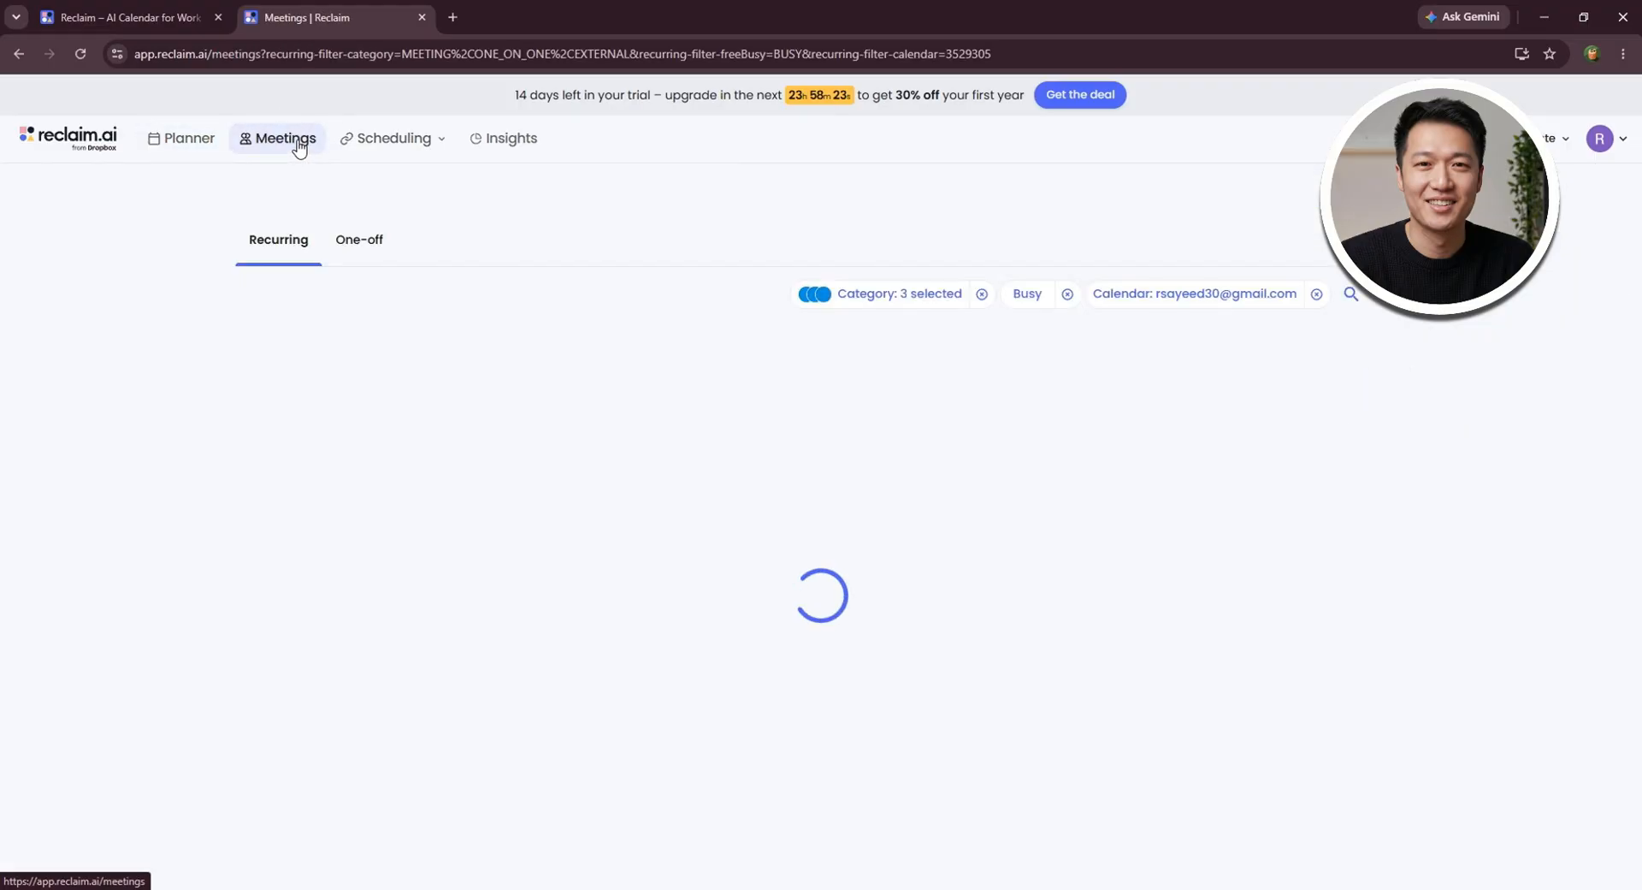
pyautogui.click(392, 248)
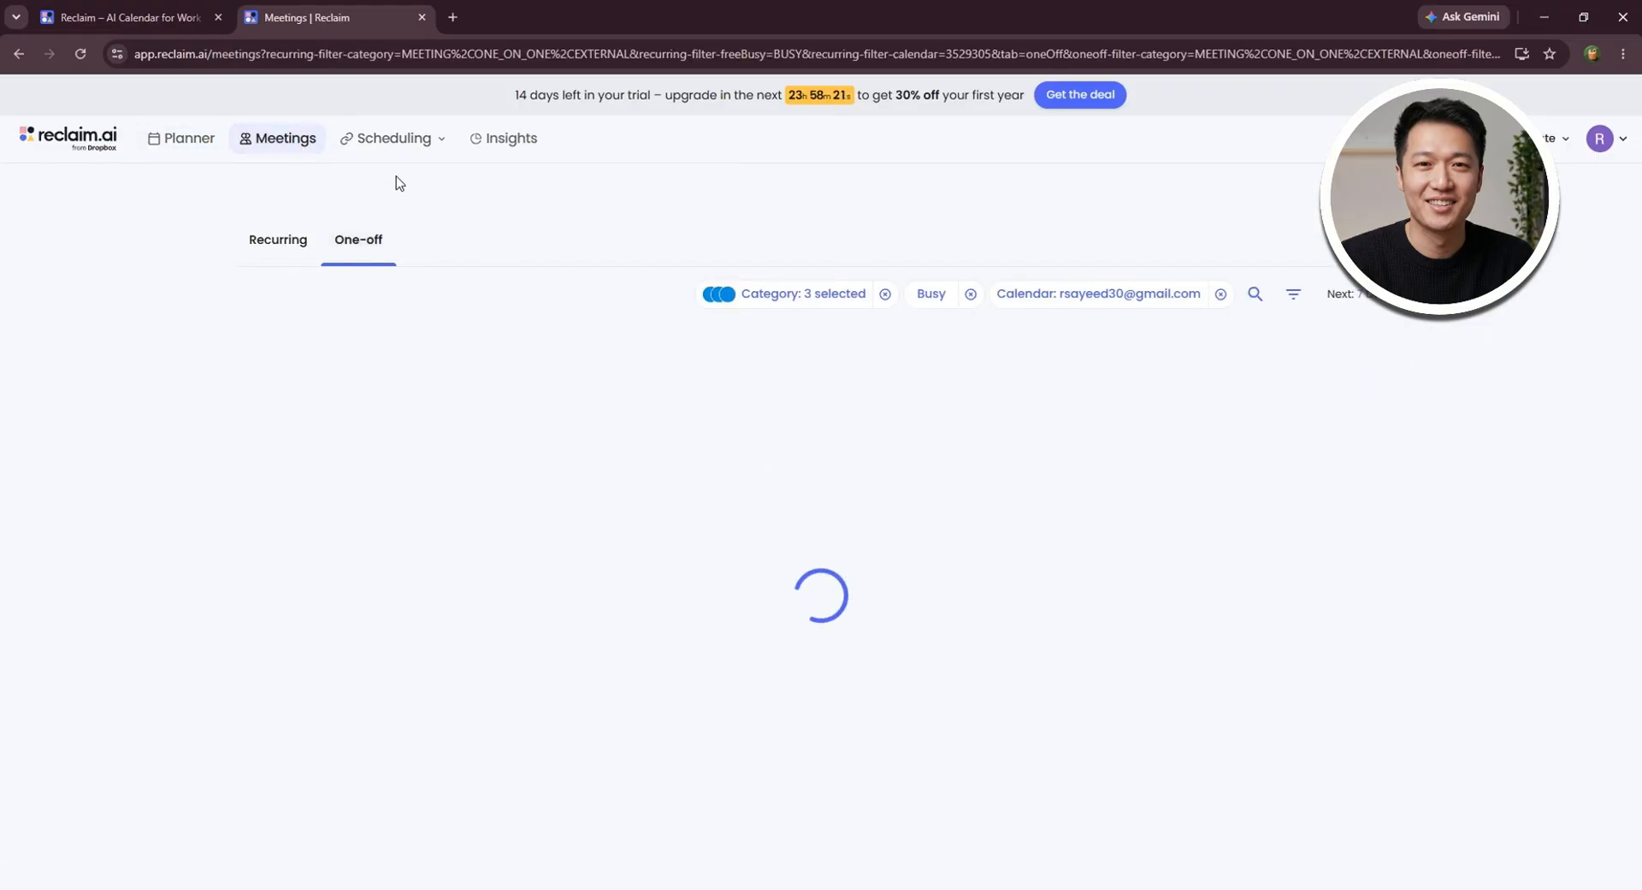
pyautogui.click(387, 138)
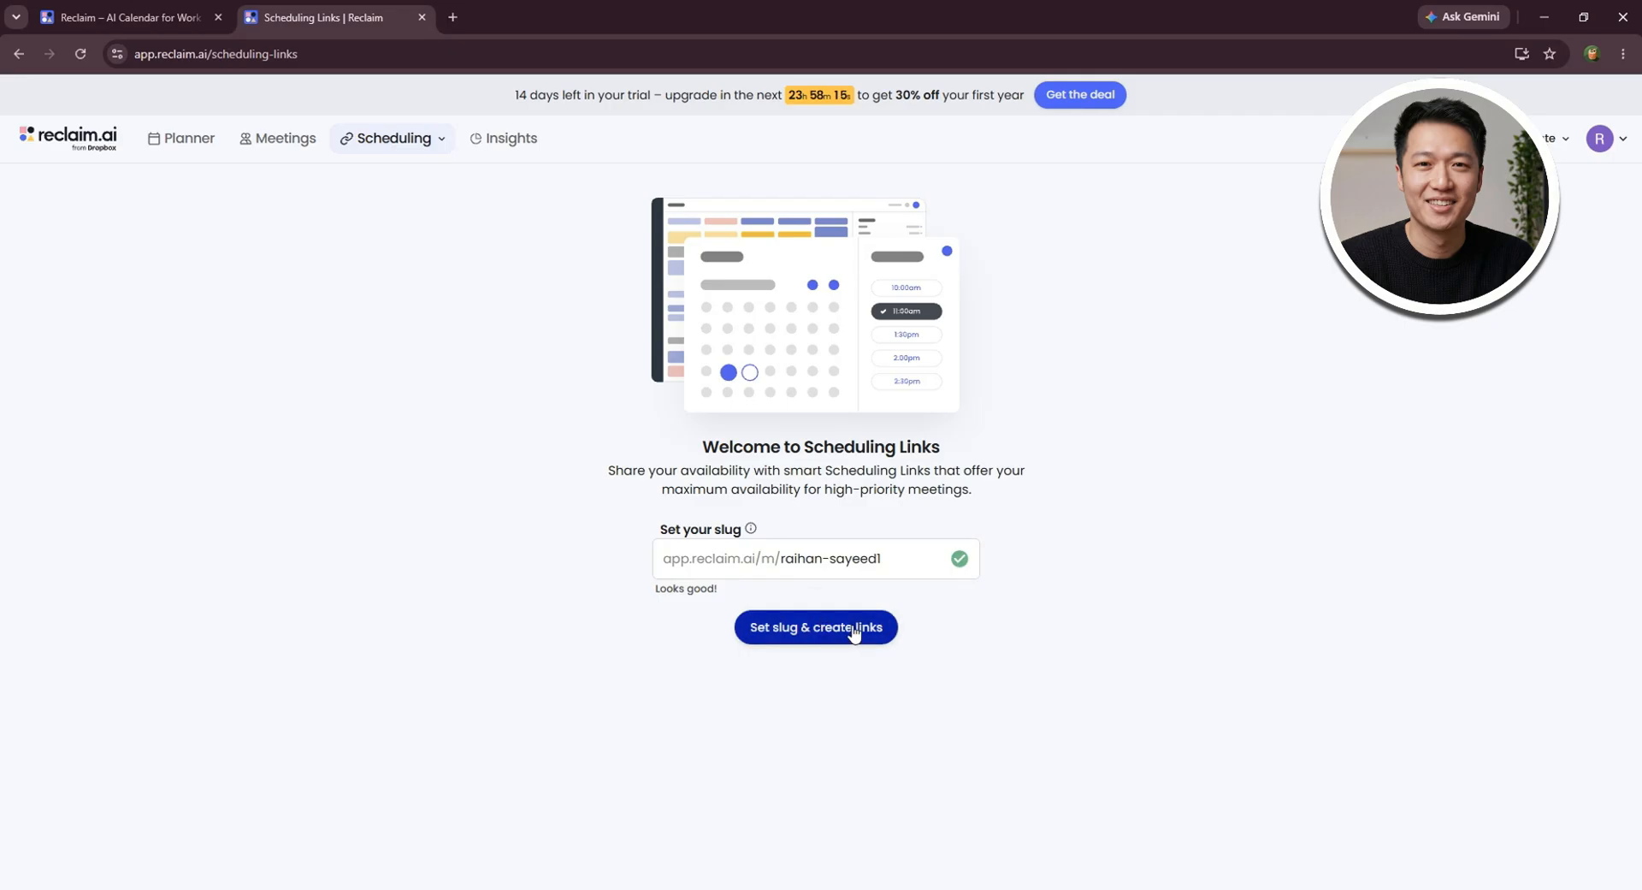
pyautogui.click(496, 144)
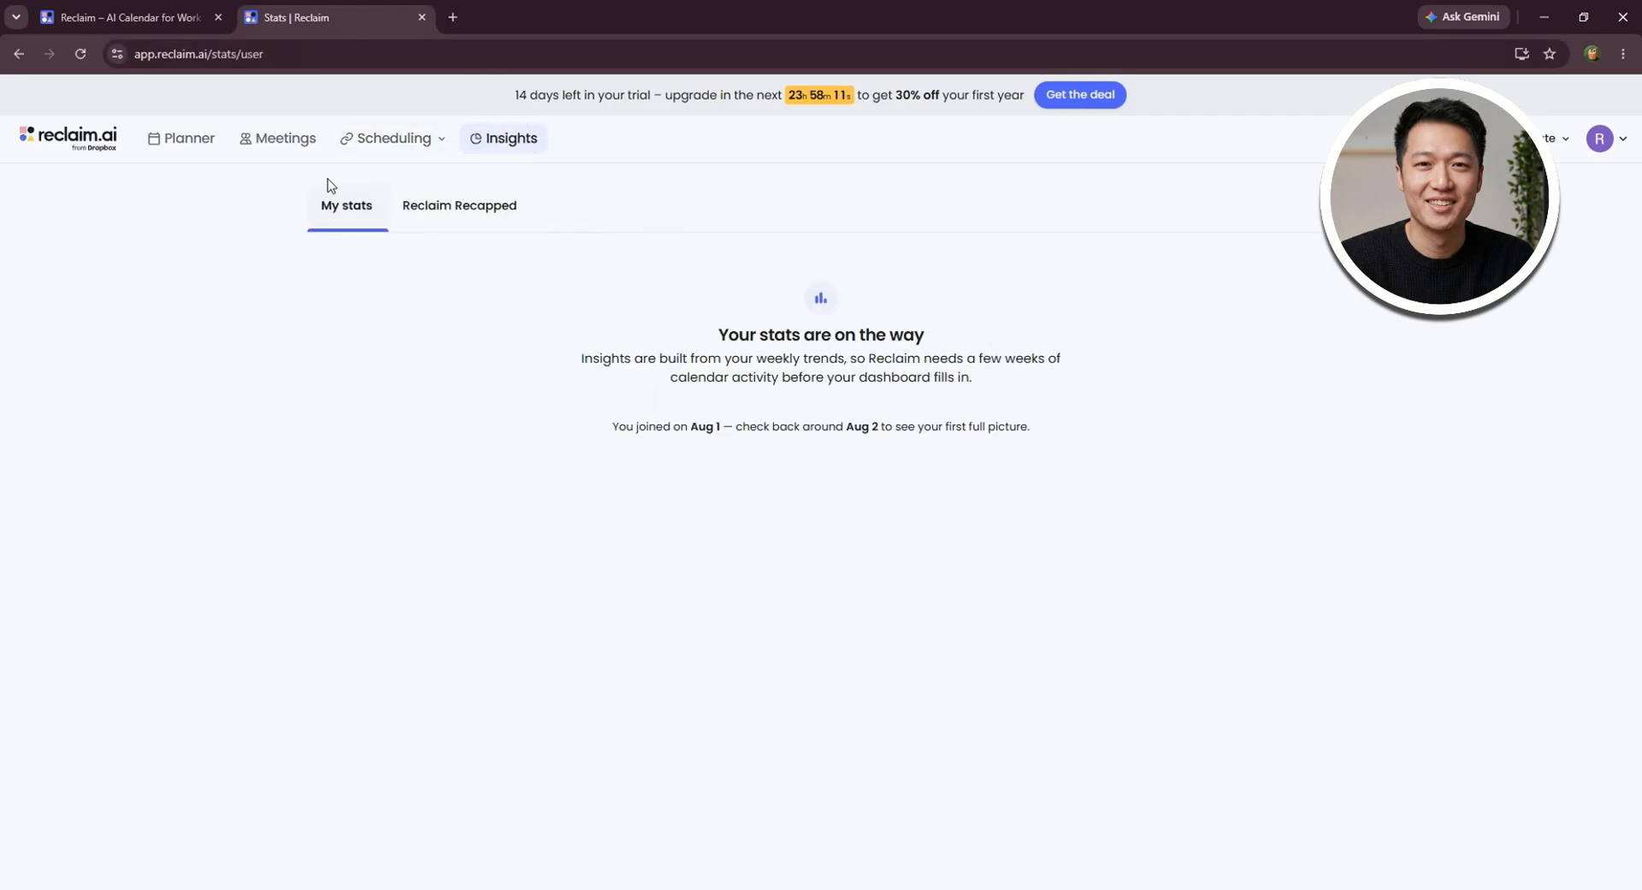
pyautogui.click(340, 209)
pyautogui.click(467, 211)
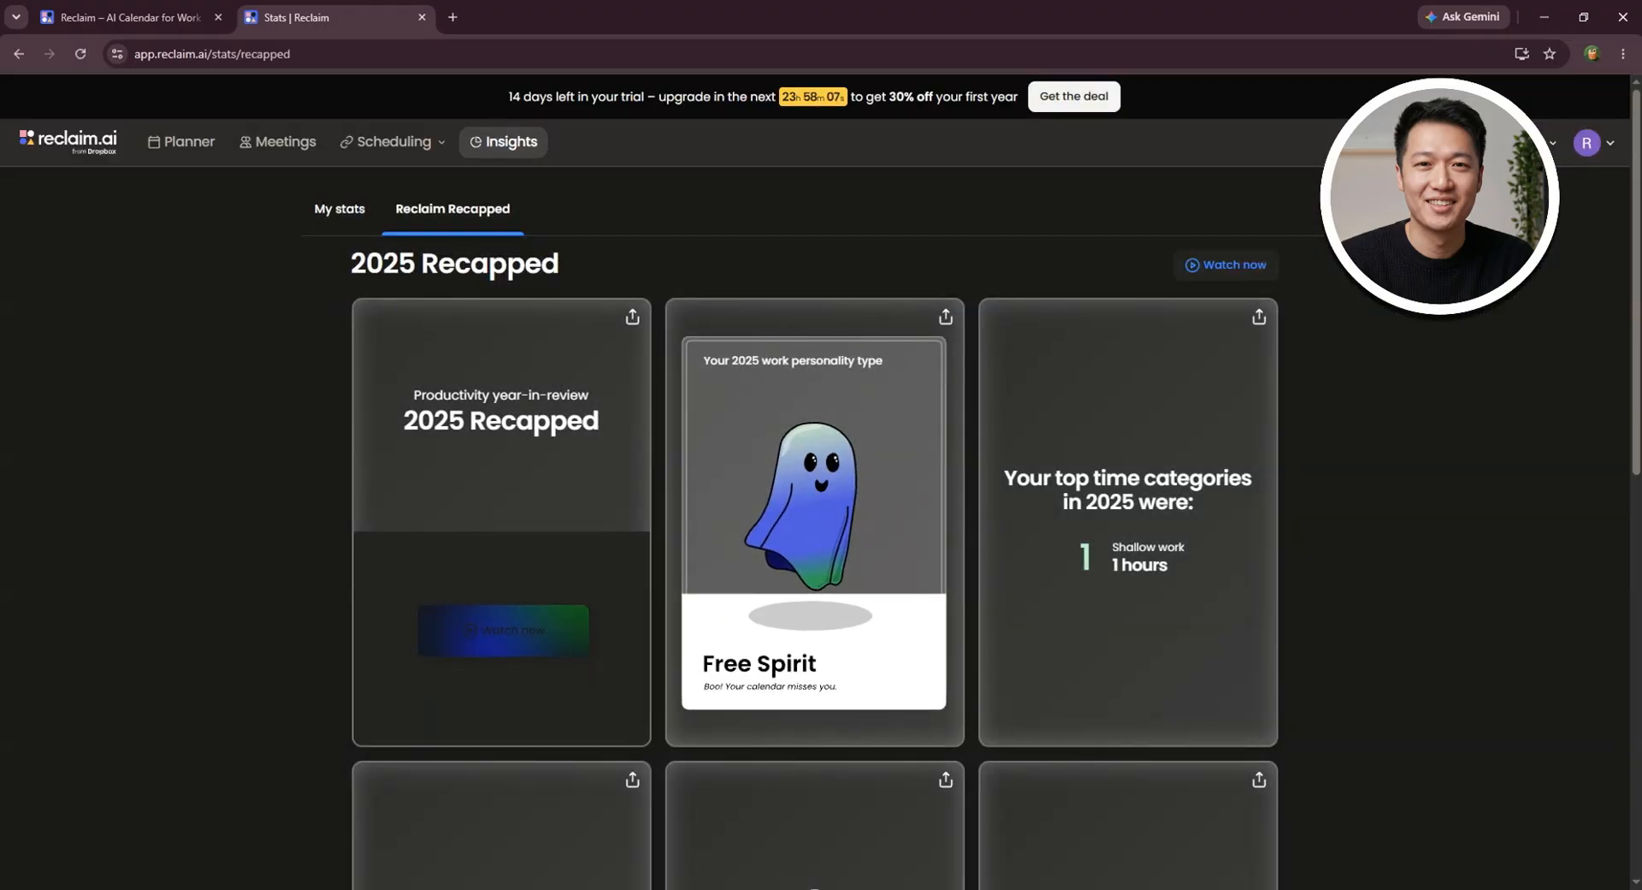
# - Return to the planner and add the Take a Walk habit from the agent library
pyautogui.click(162, 146)
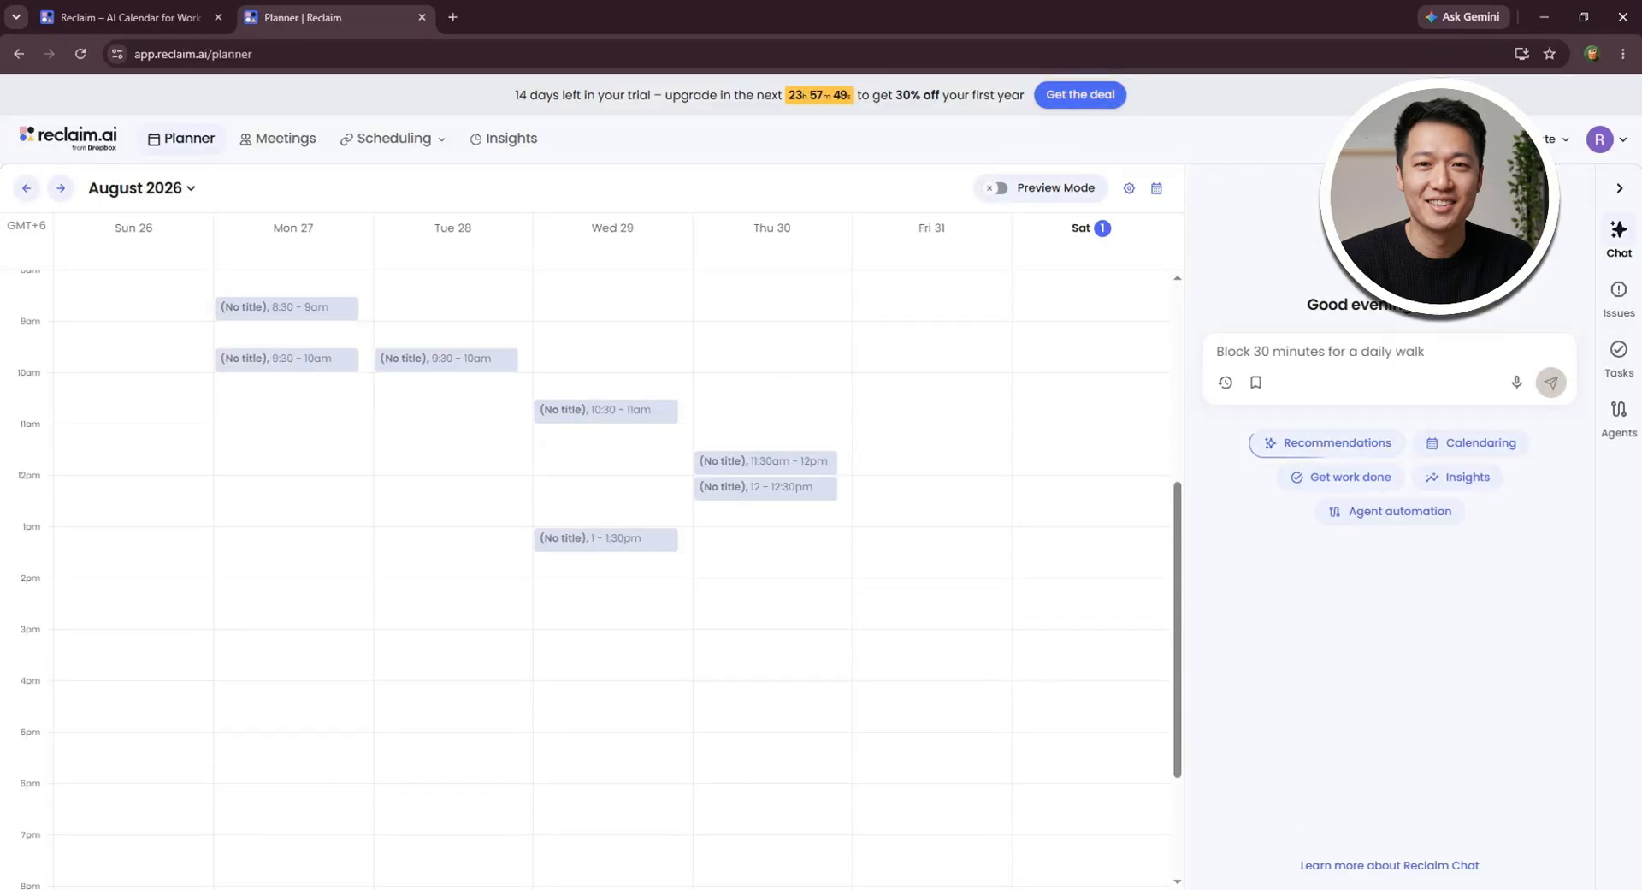
pyautogui.click(1551, 145)
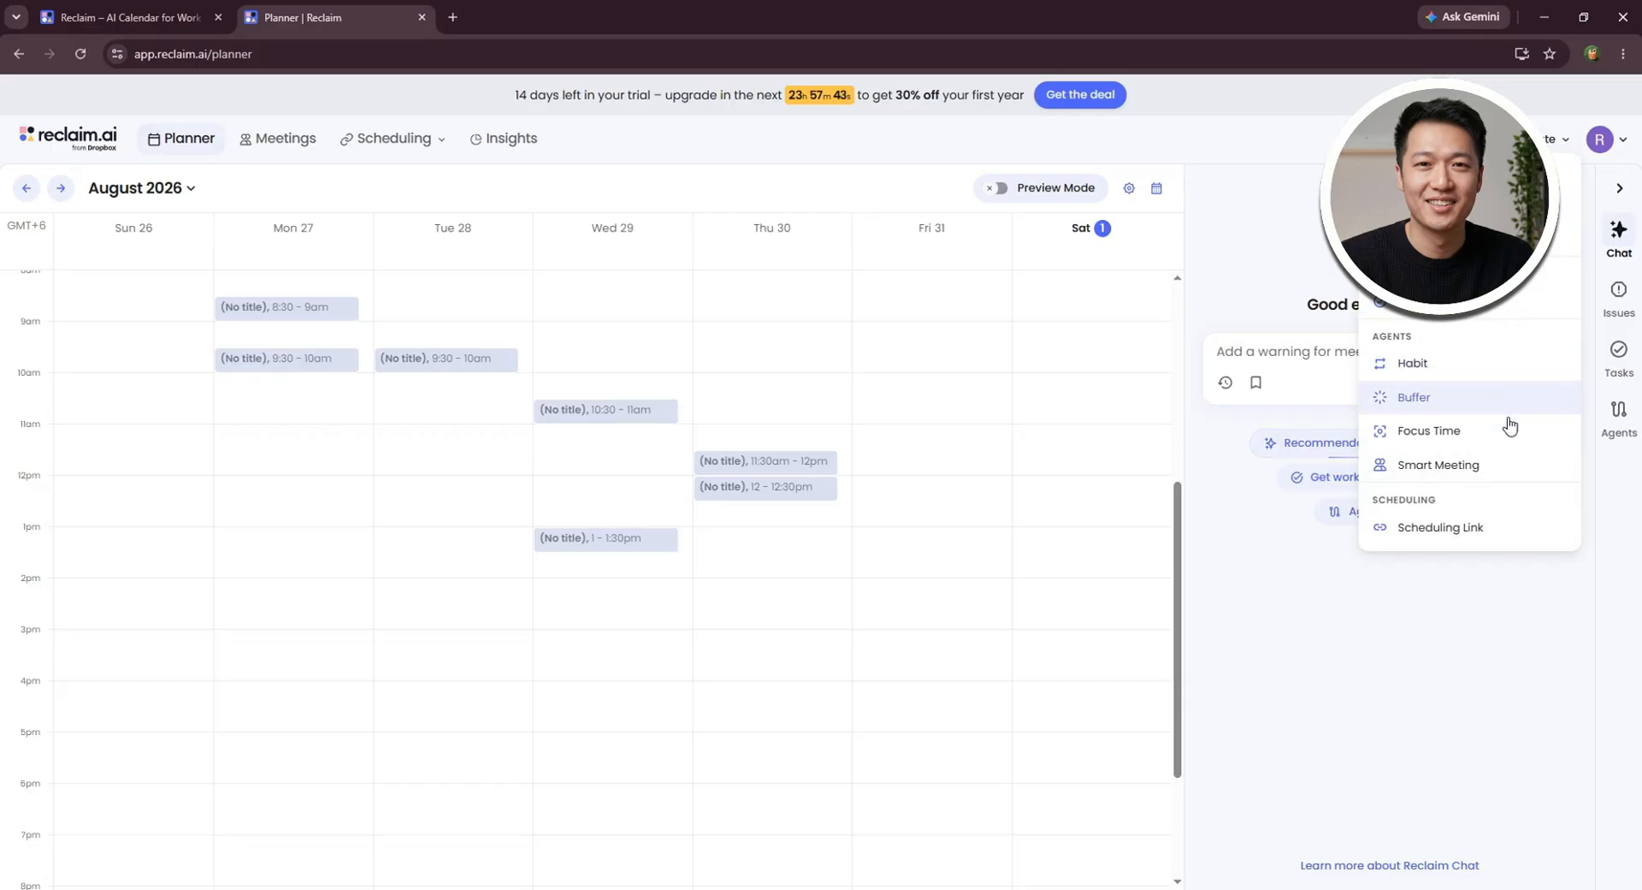
pyautogui.click(1420, 362)
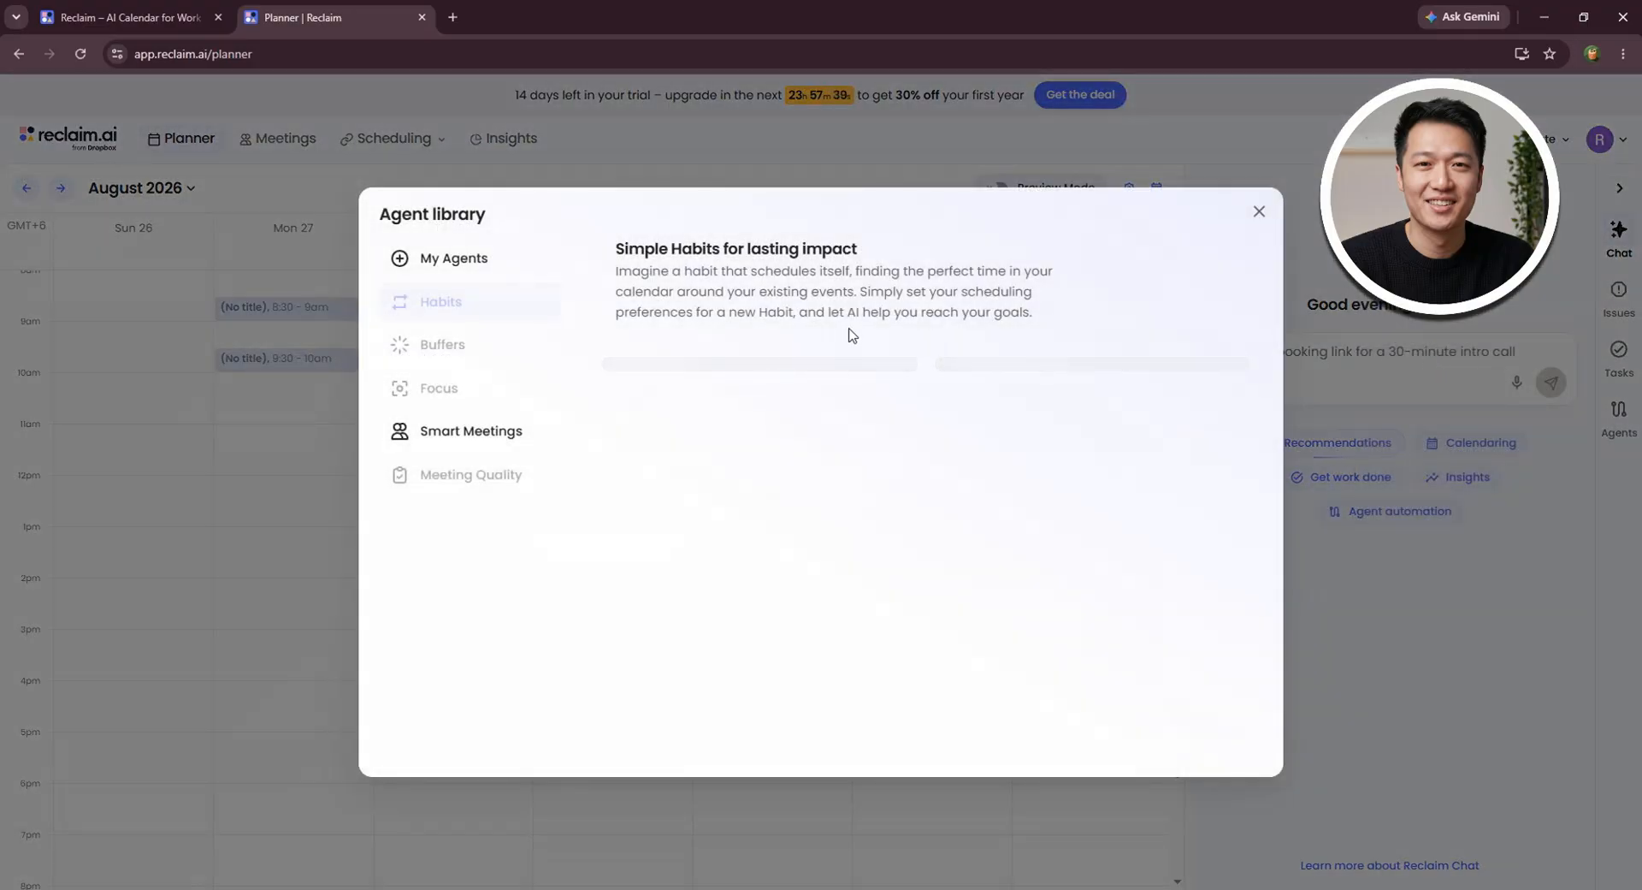
pyautogui.scroll(-1, 700, 409)
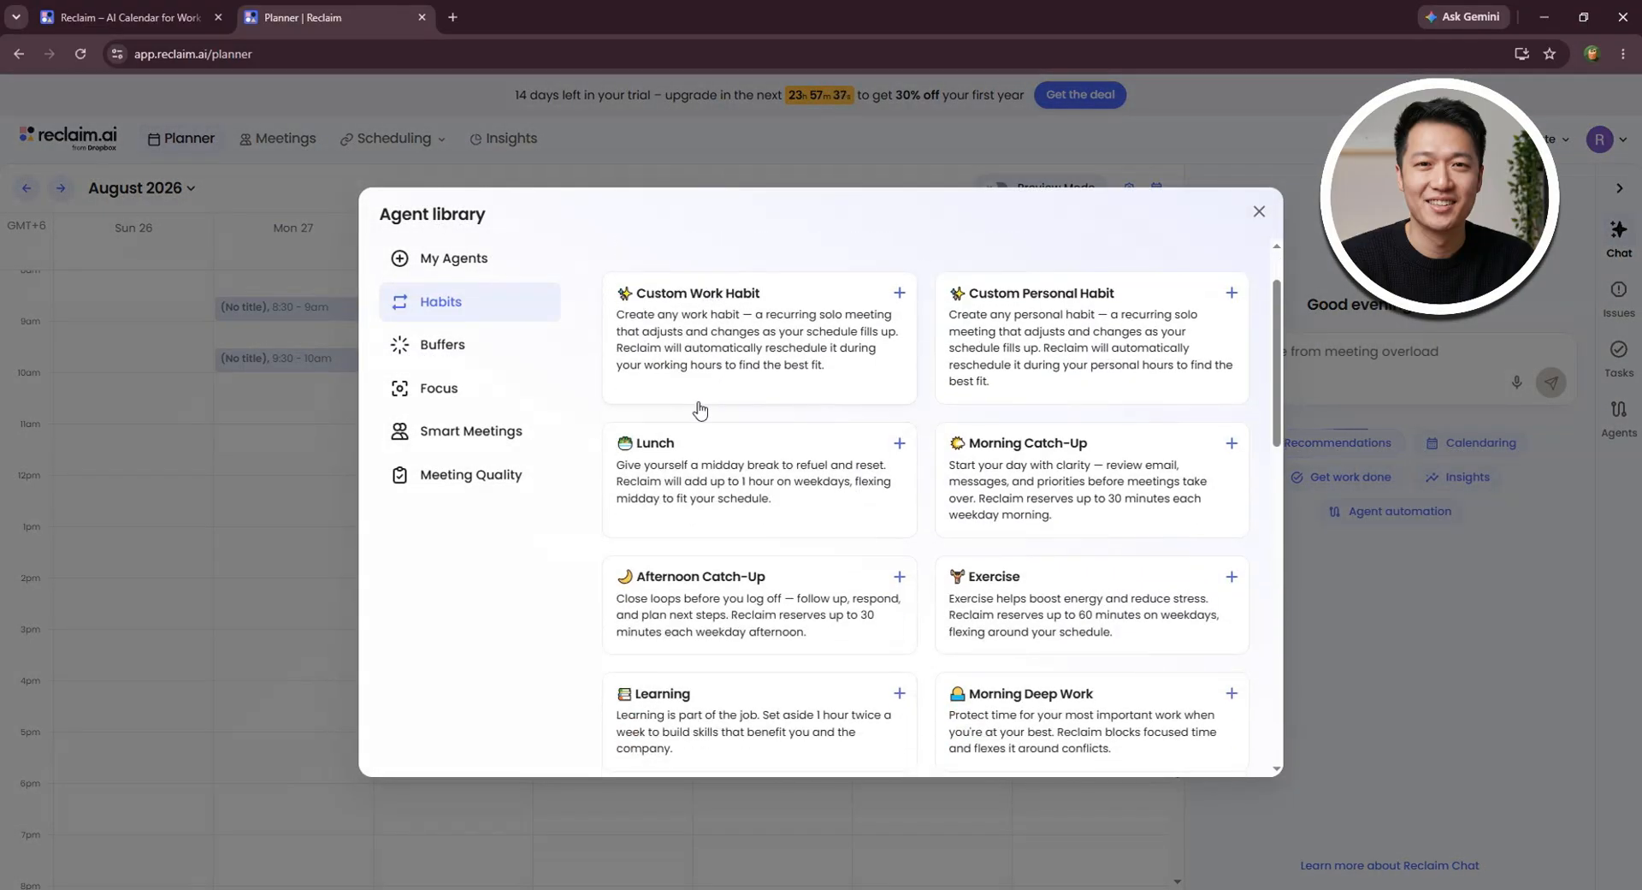
pyautogui.scroll(-4, 707, 440)
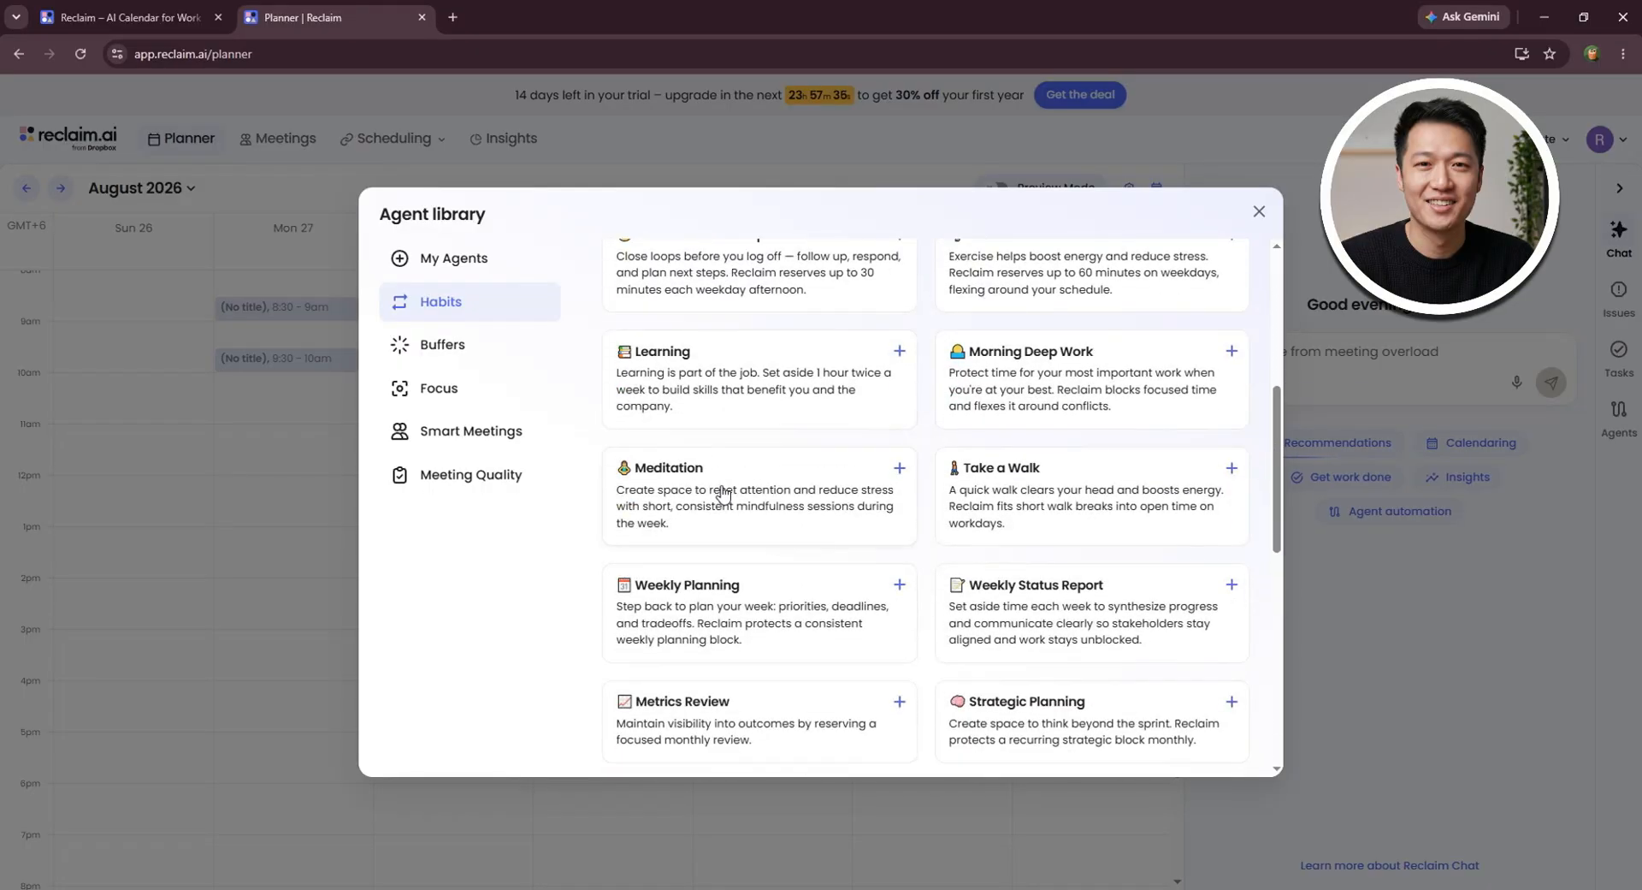
pyautogui.scroll(-4, 723, 494)
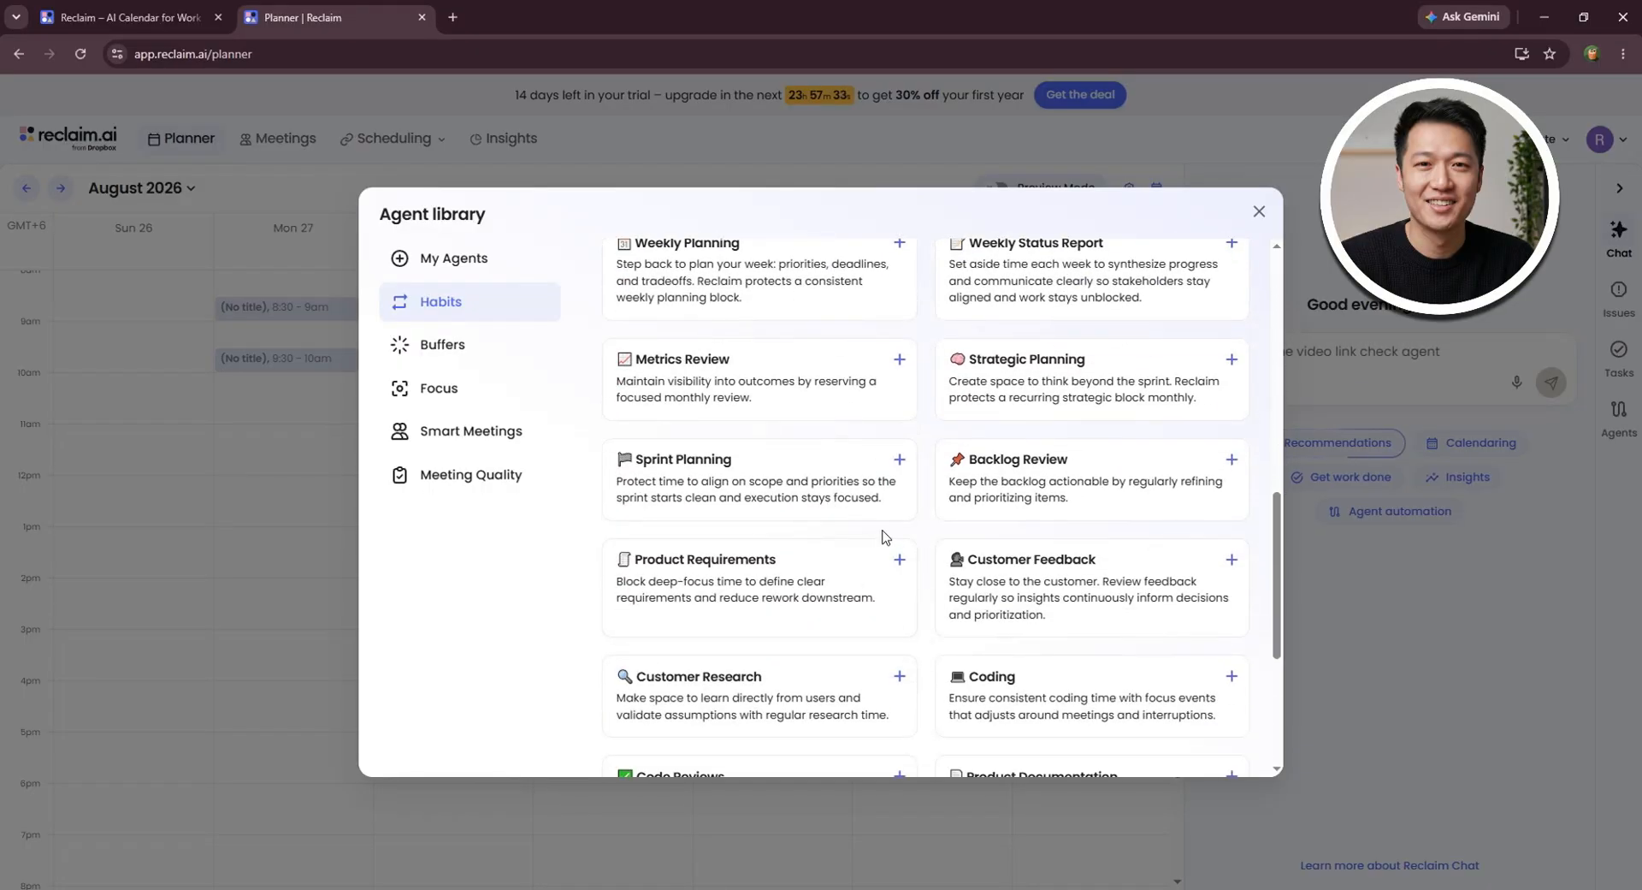
pyautogui.scroll(-2, 907, 537)
pyautogui.scroll(-2, 1077, 561)
pyautogui.scroll(10, 1077, 561)
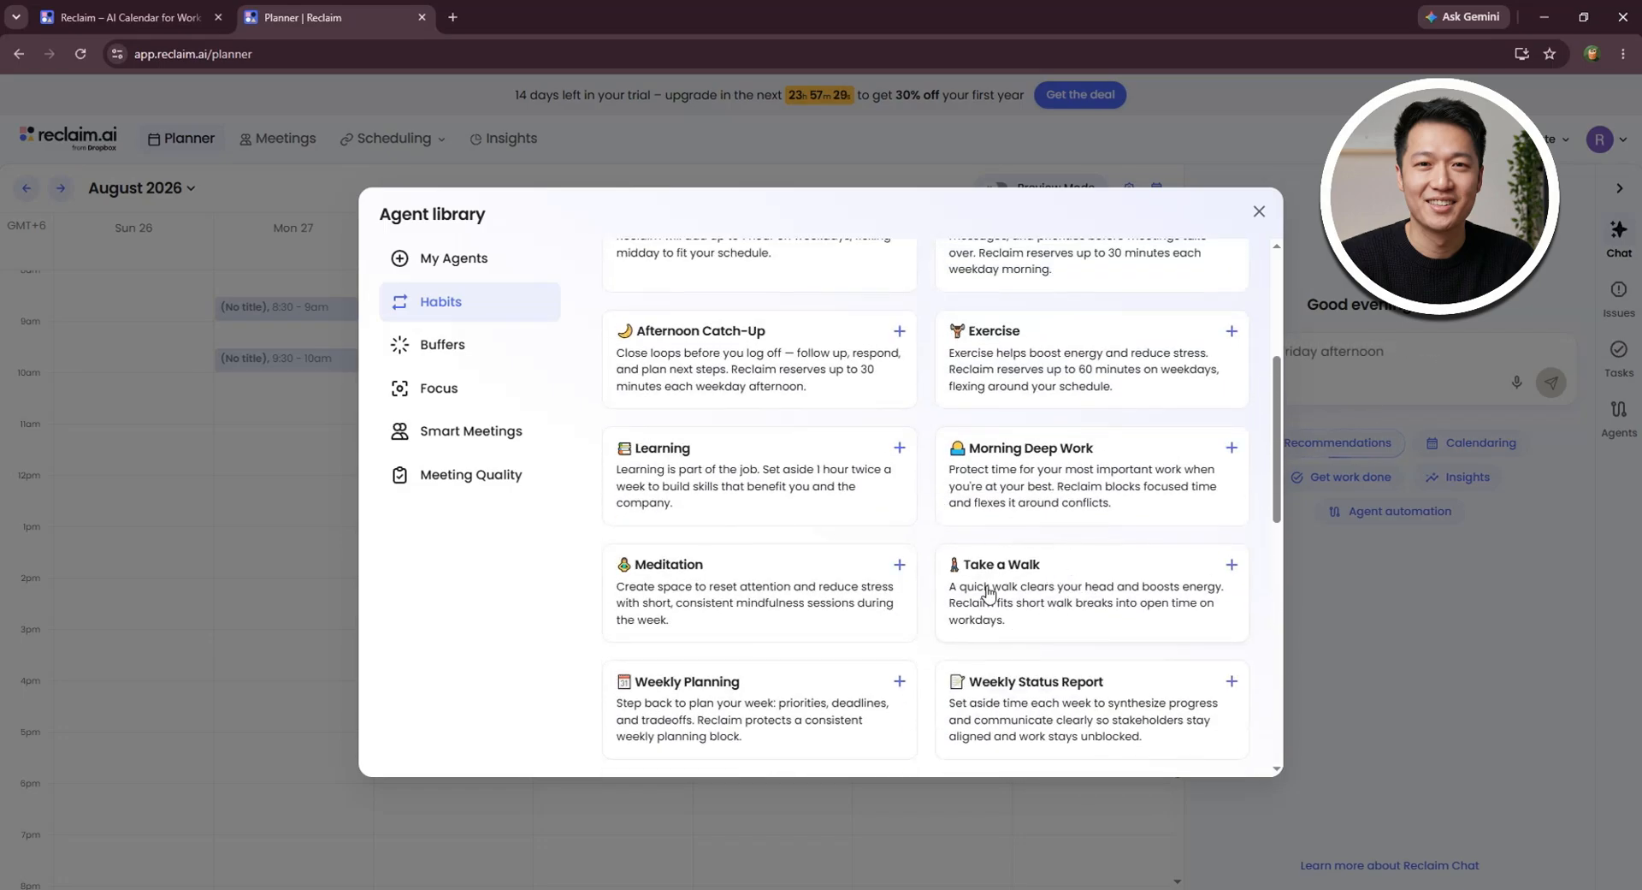
pyautogui.click(992, 587)
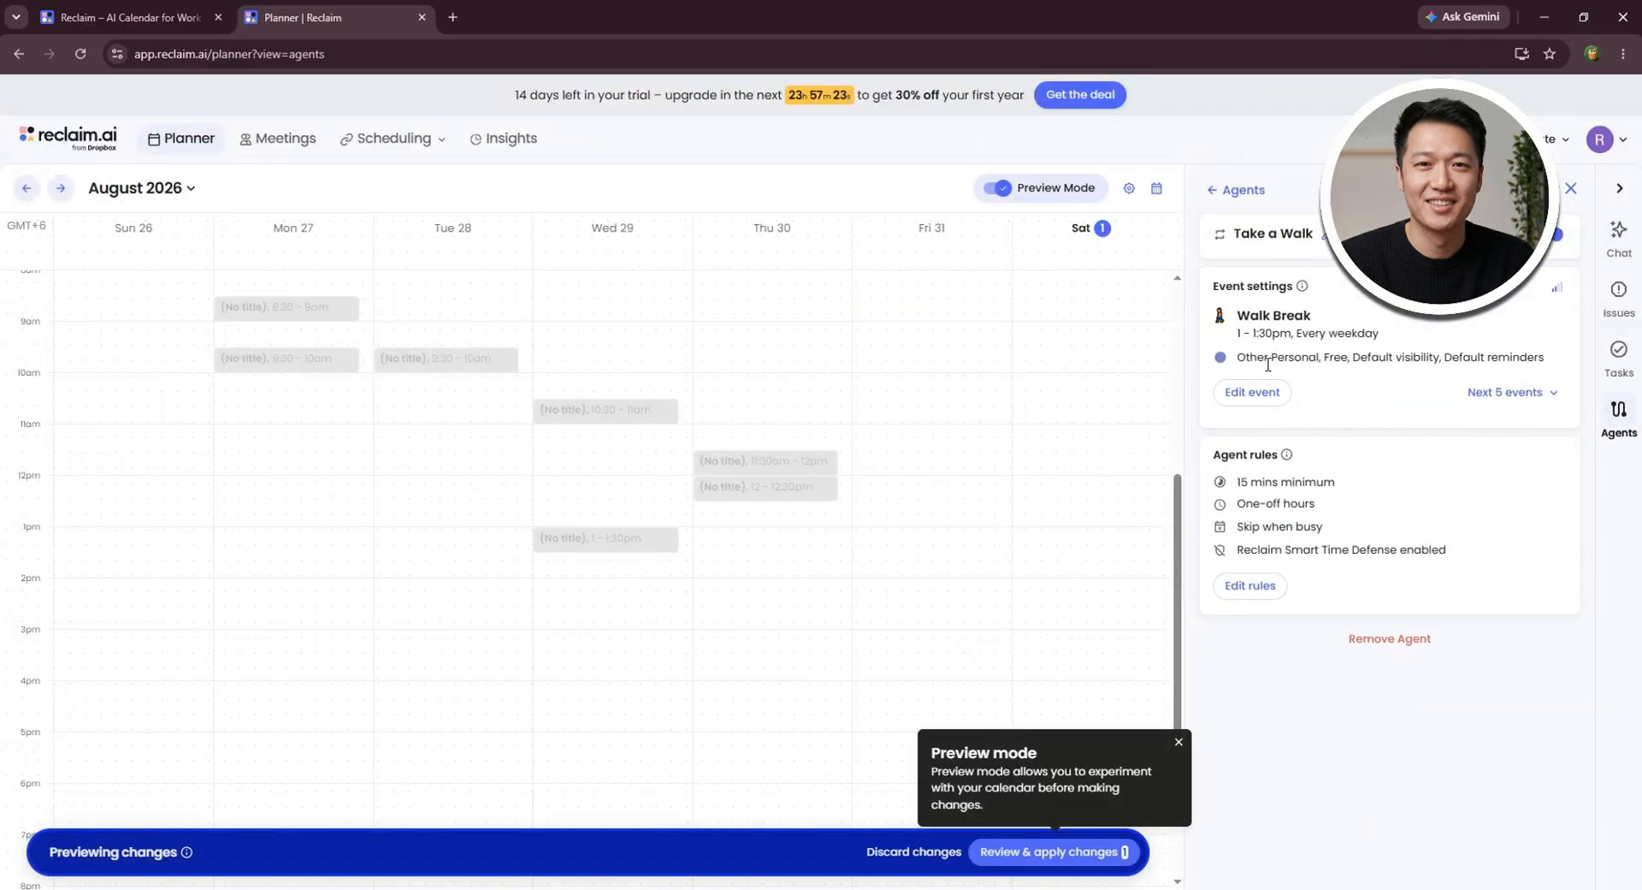
# - Set the Walk Break event's start time to 10:00am and its end time to 12:00pm
pyautogui.click(1242, 401)
pyautogui.click(1355, 333)
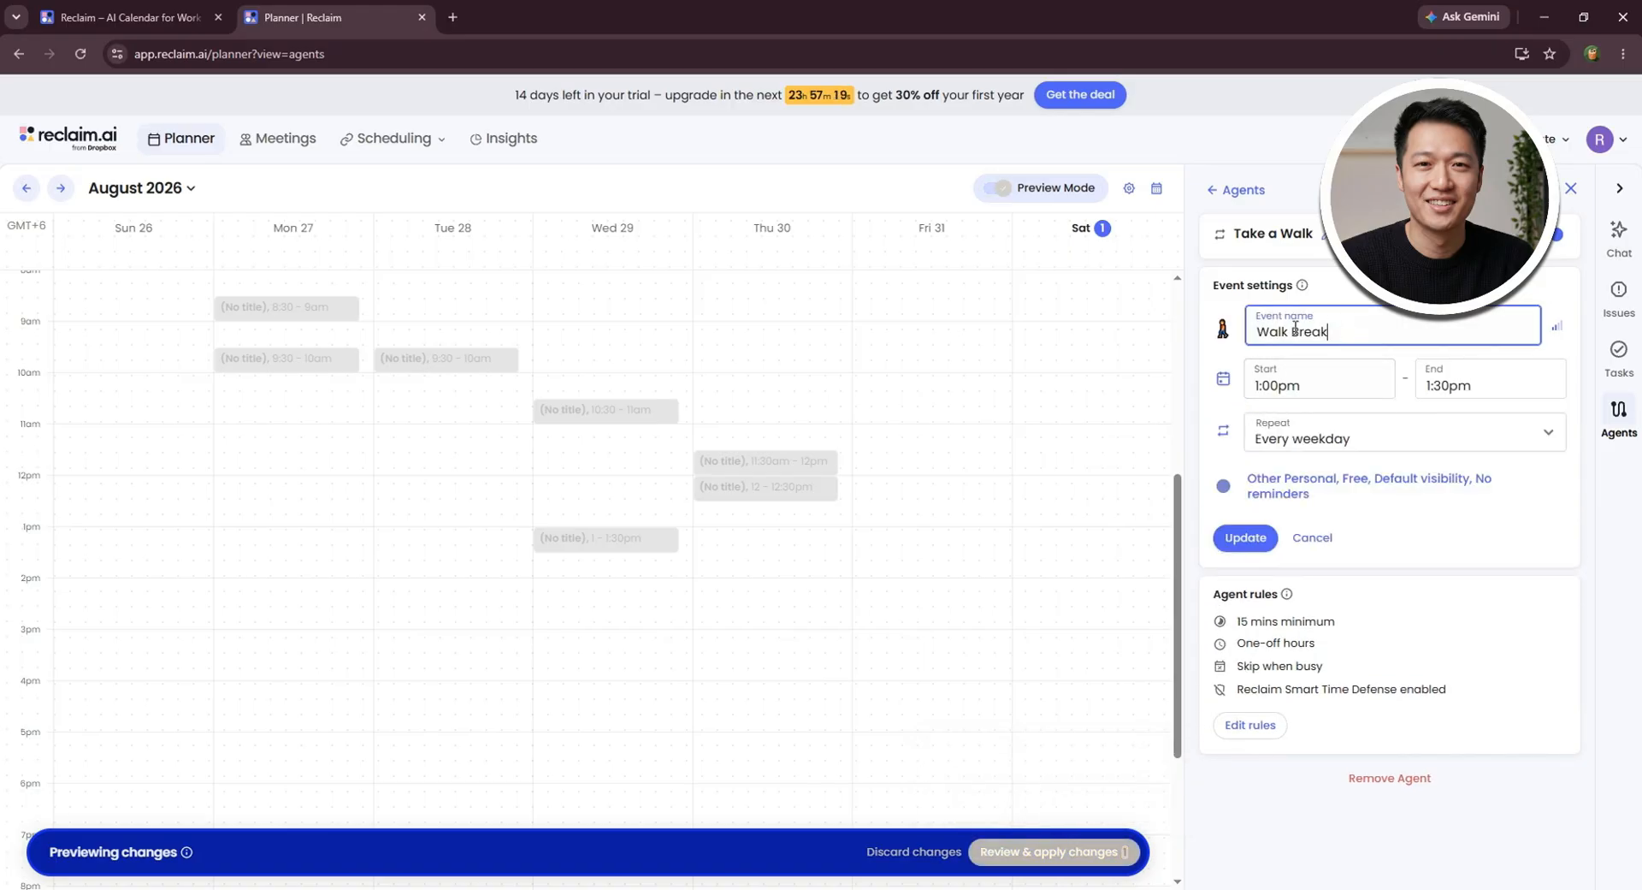
pyautogui.click(1334, 385)
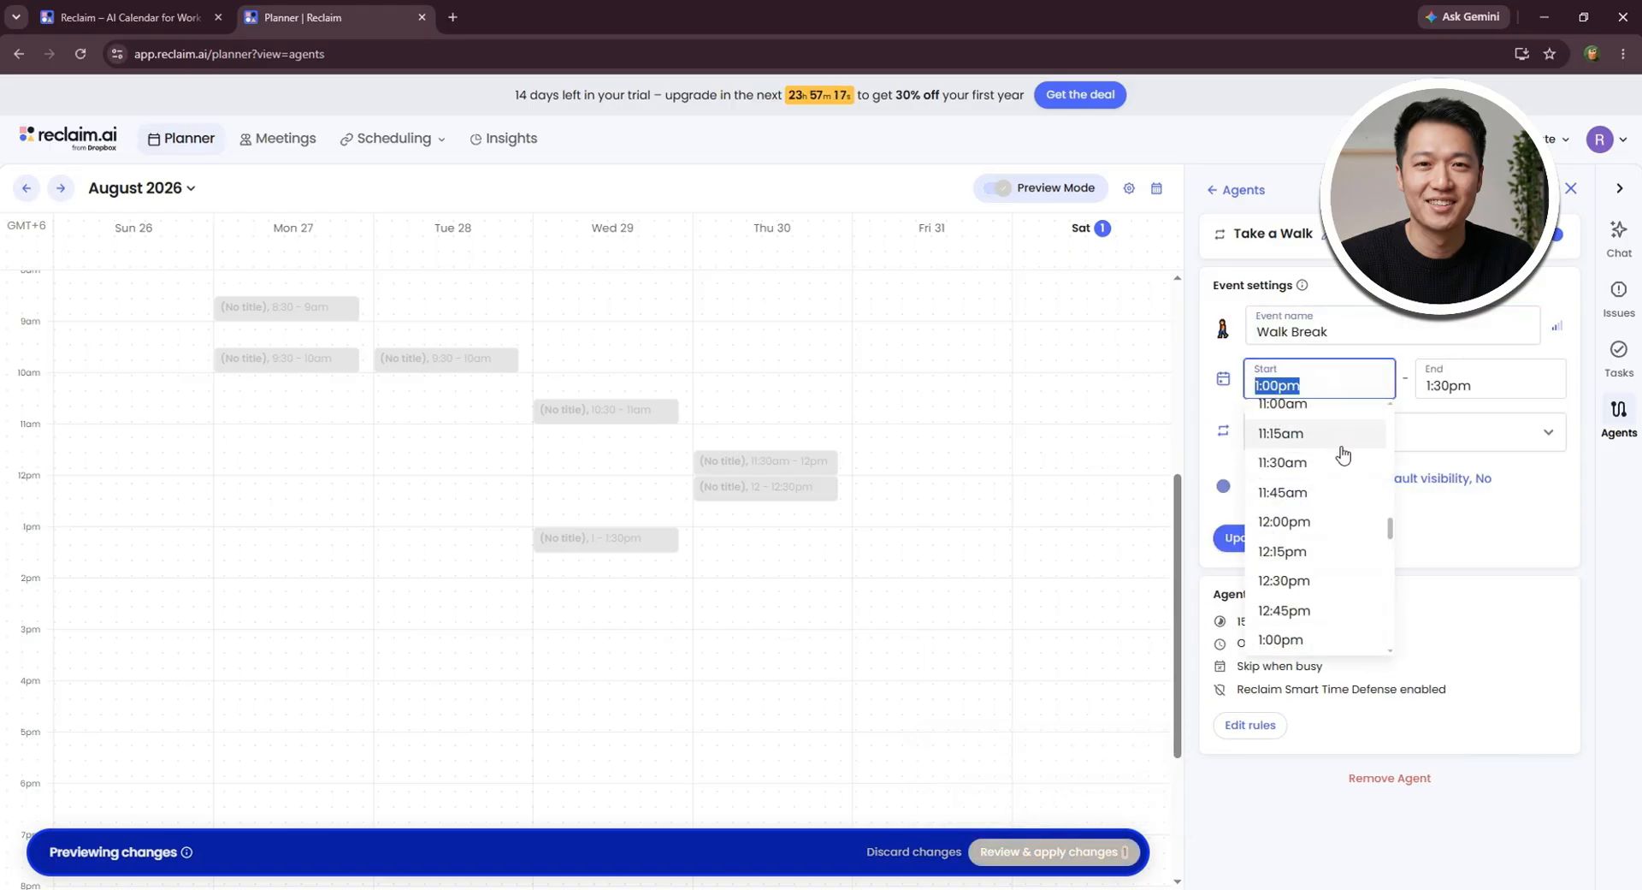
pyautogui.scroll(4, 1304, 479)
pyautogui.click(1303, 467)
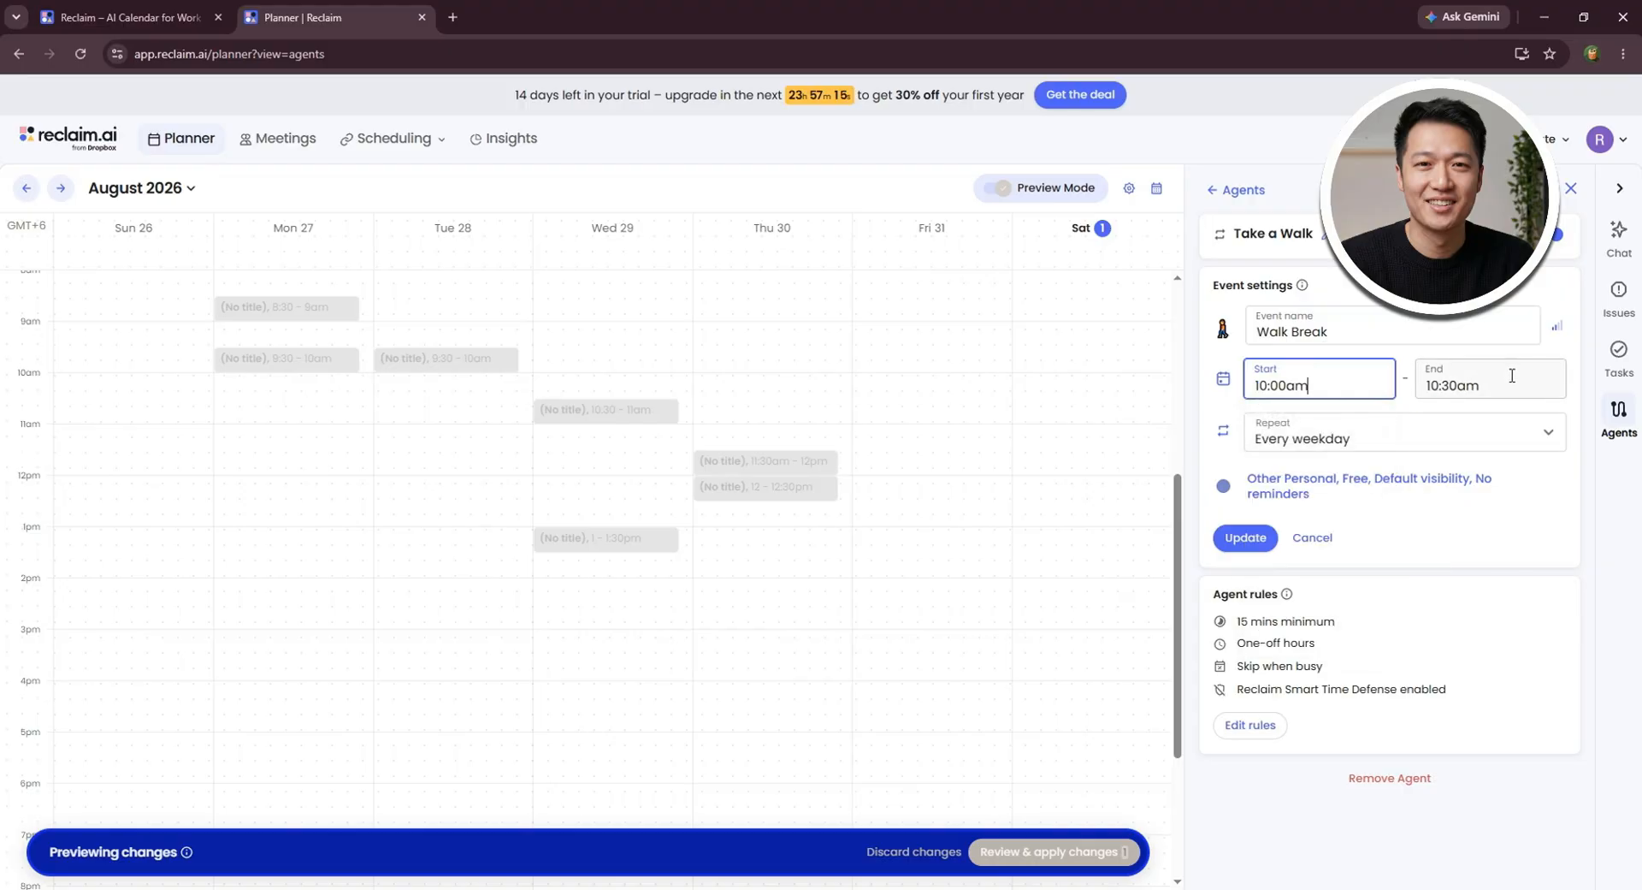
pyautogui.click(1512, 381)
pyautogui.scroll(-2, 1508, 513)
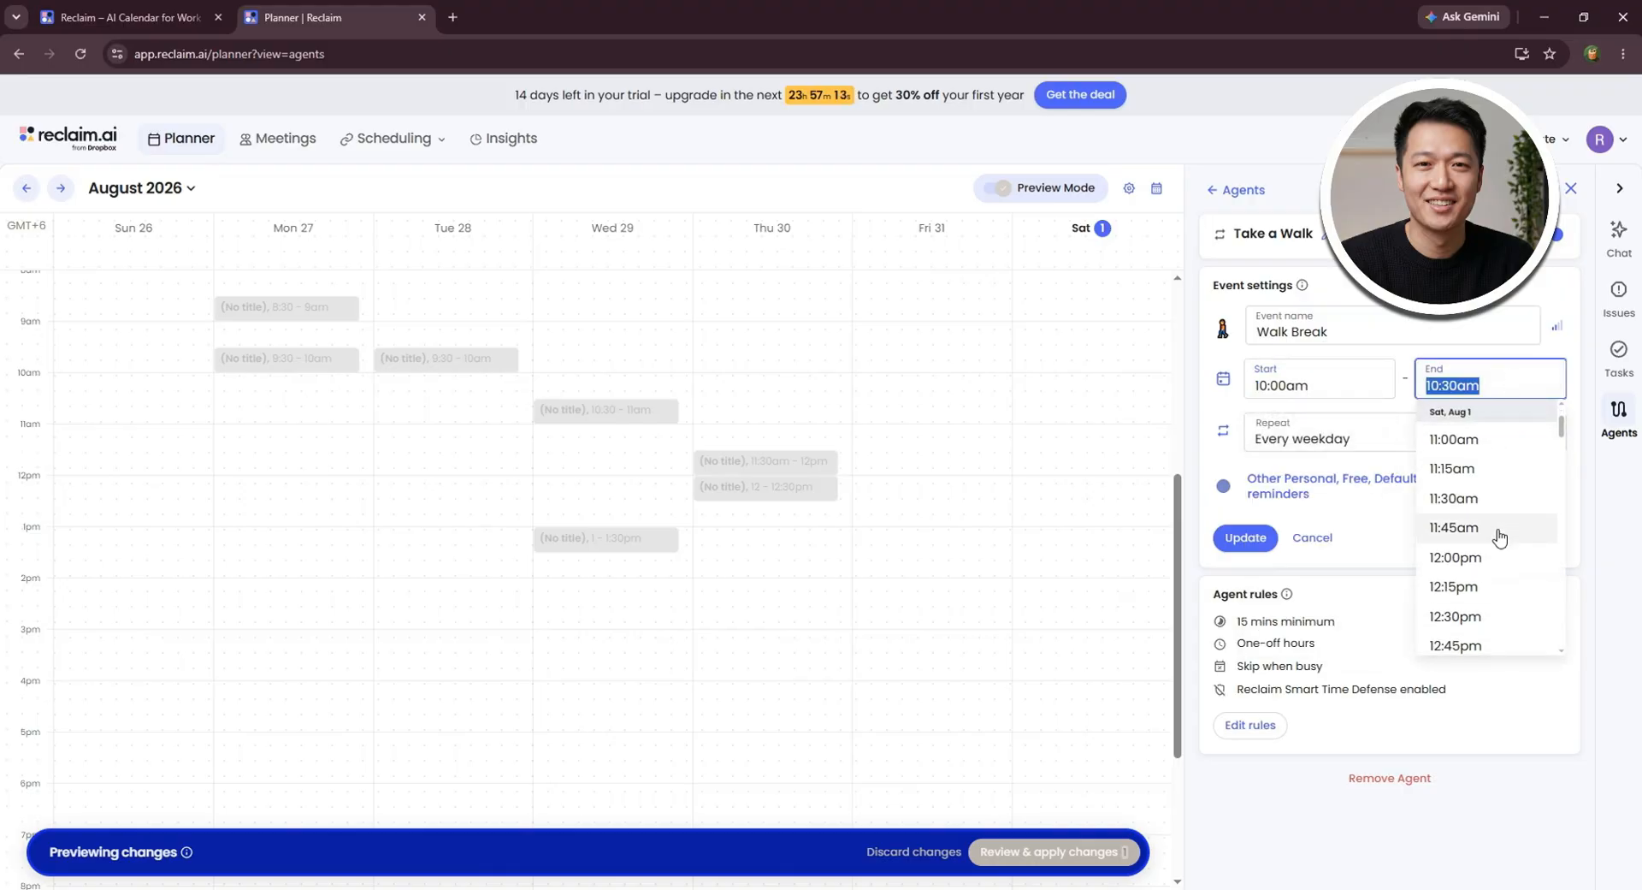
pyautogui.click(1492, 558)
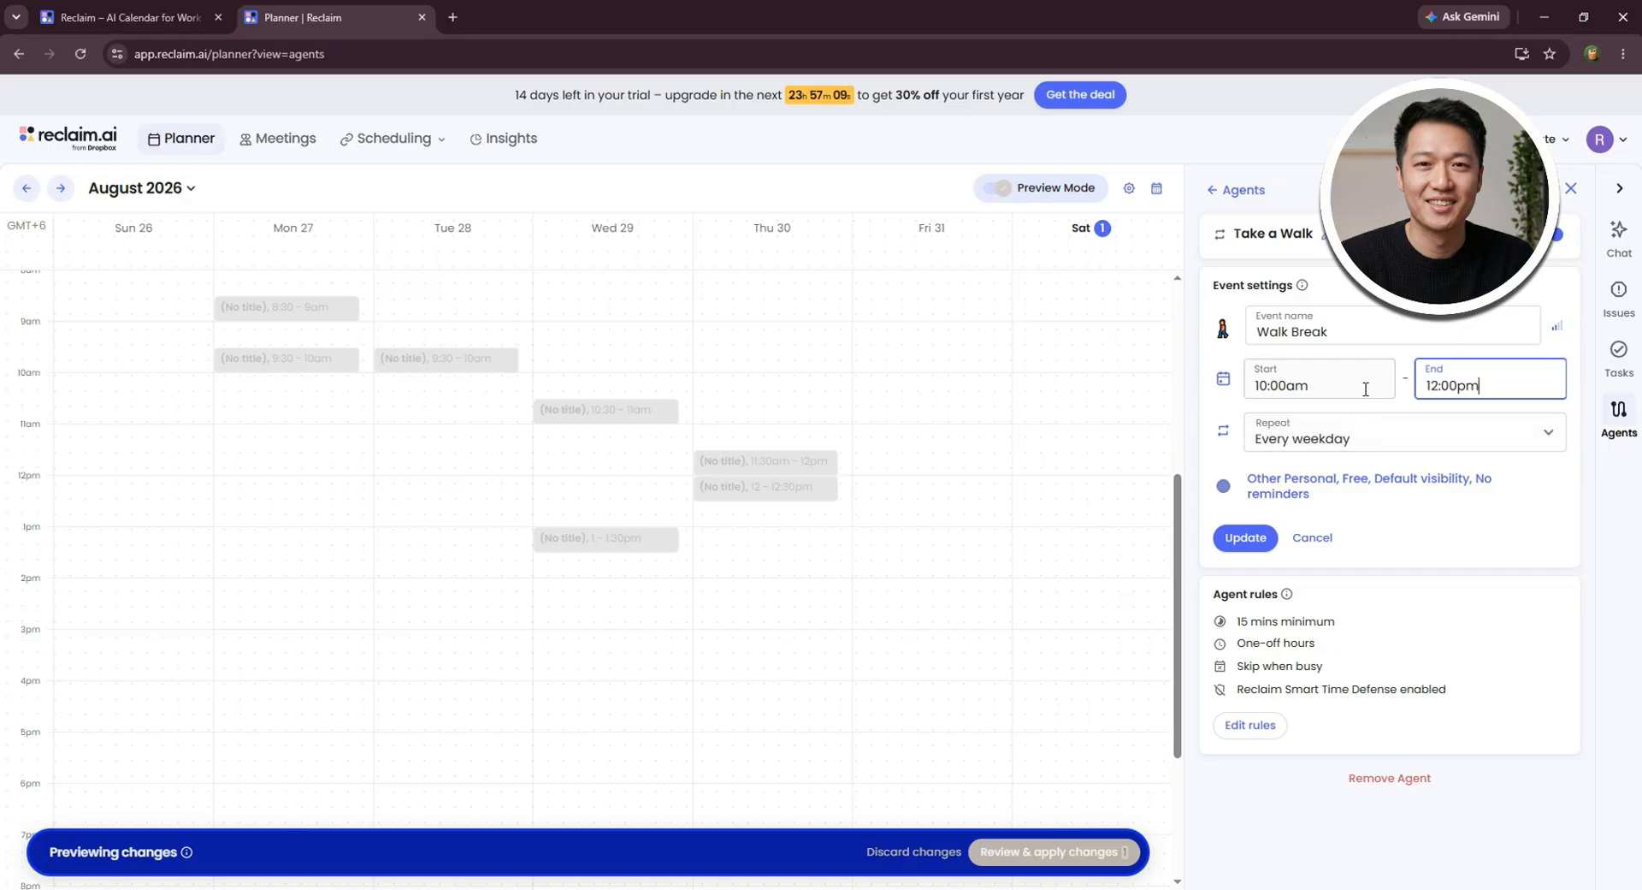
# - Make the Walk Break event repeat Daily, then update it and apply the previewed changes to the calendar
pyautogui.click(1322, 439)
pyautogui.click(1326, 470)
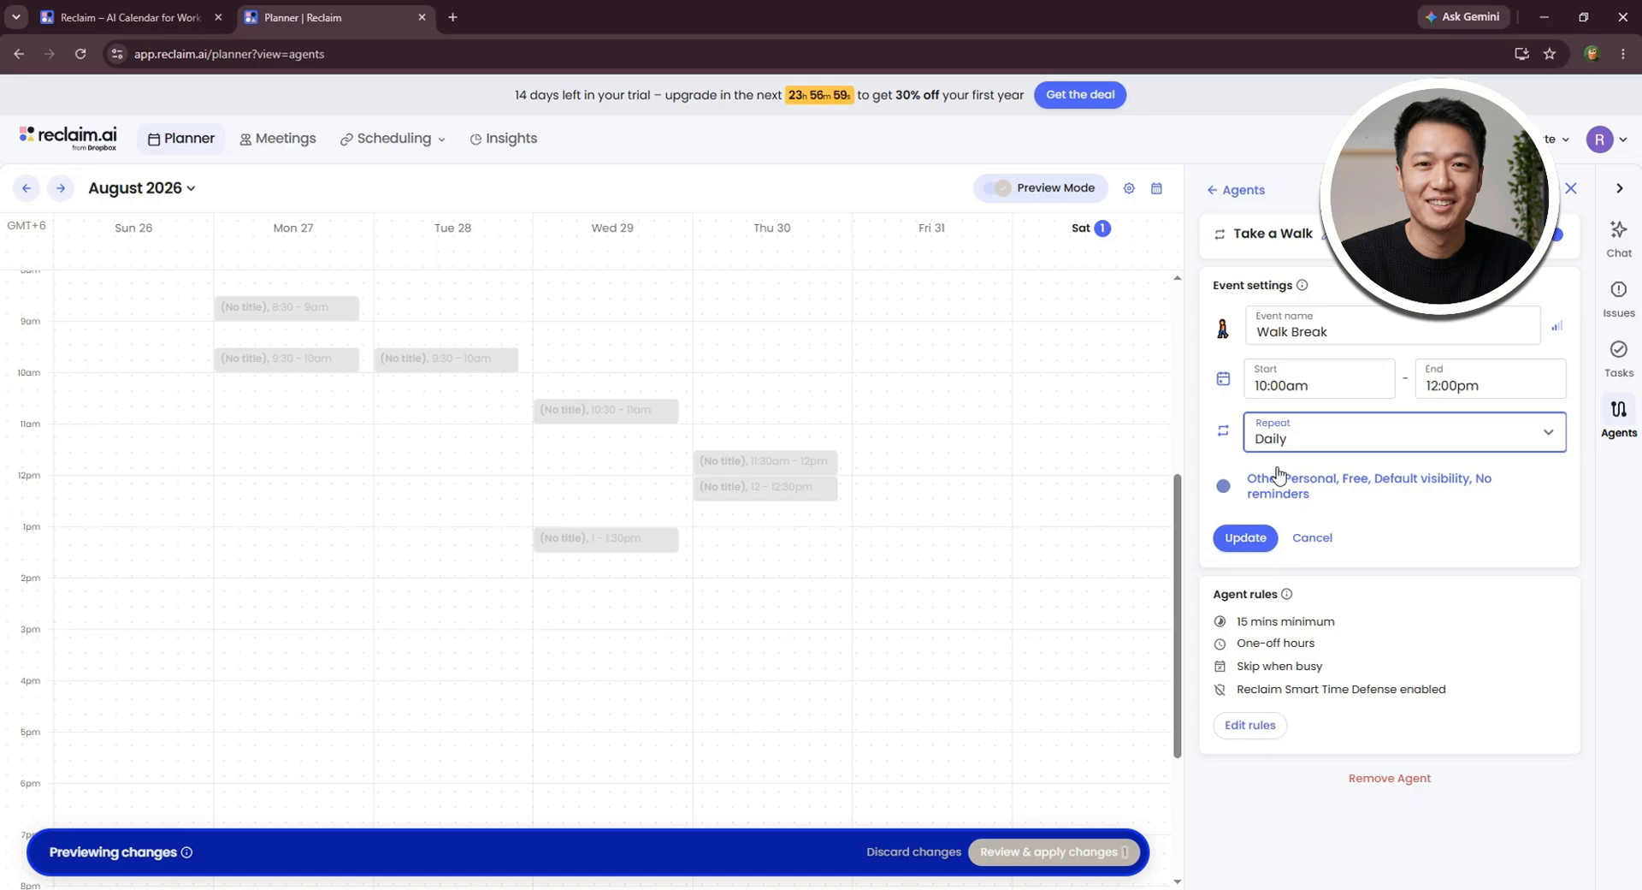
pyautogui.click(1246, 539)
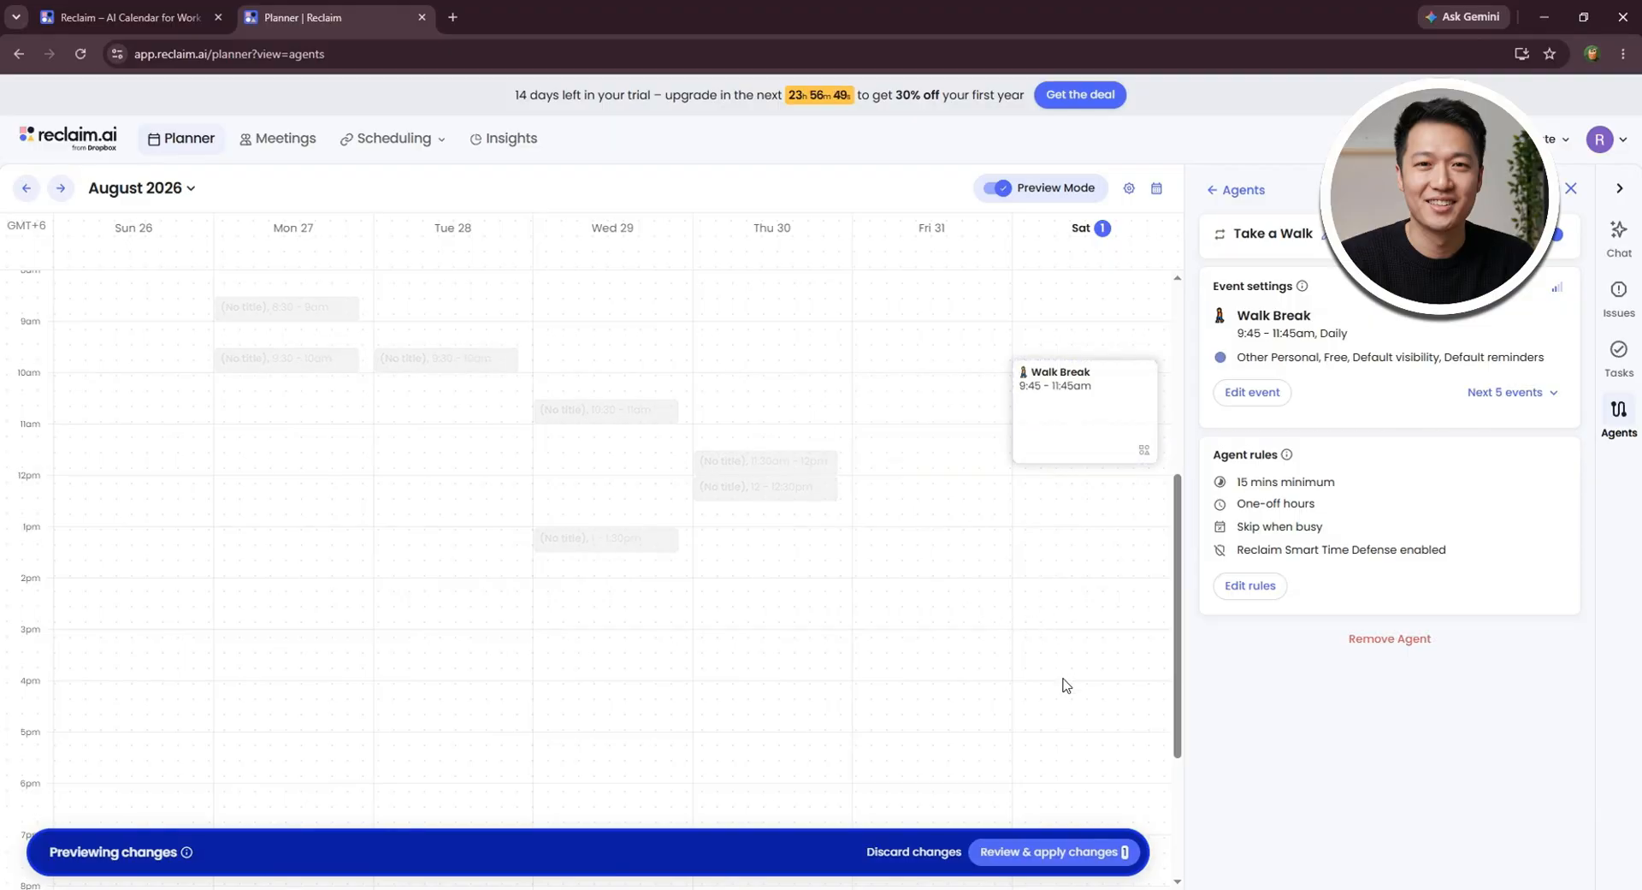
pyautogui.click(1092, 853)
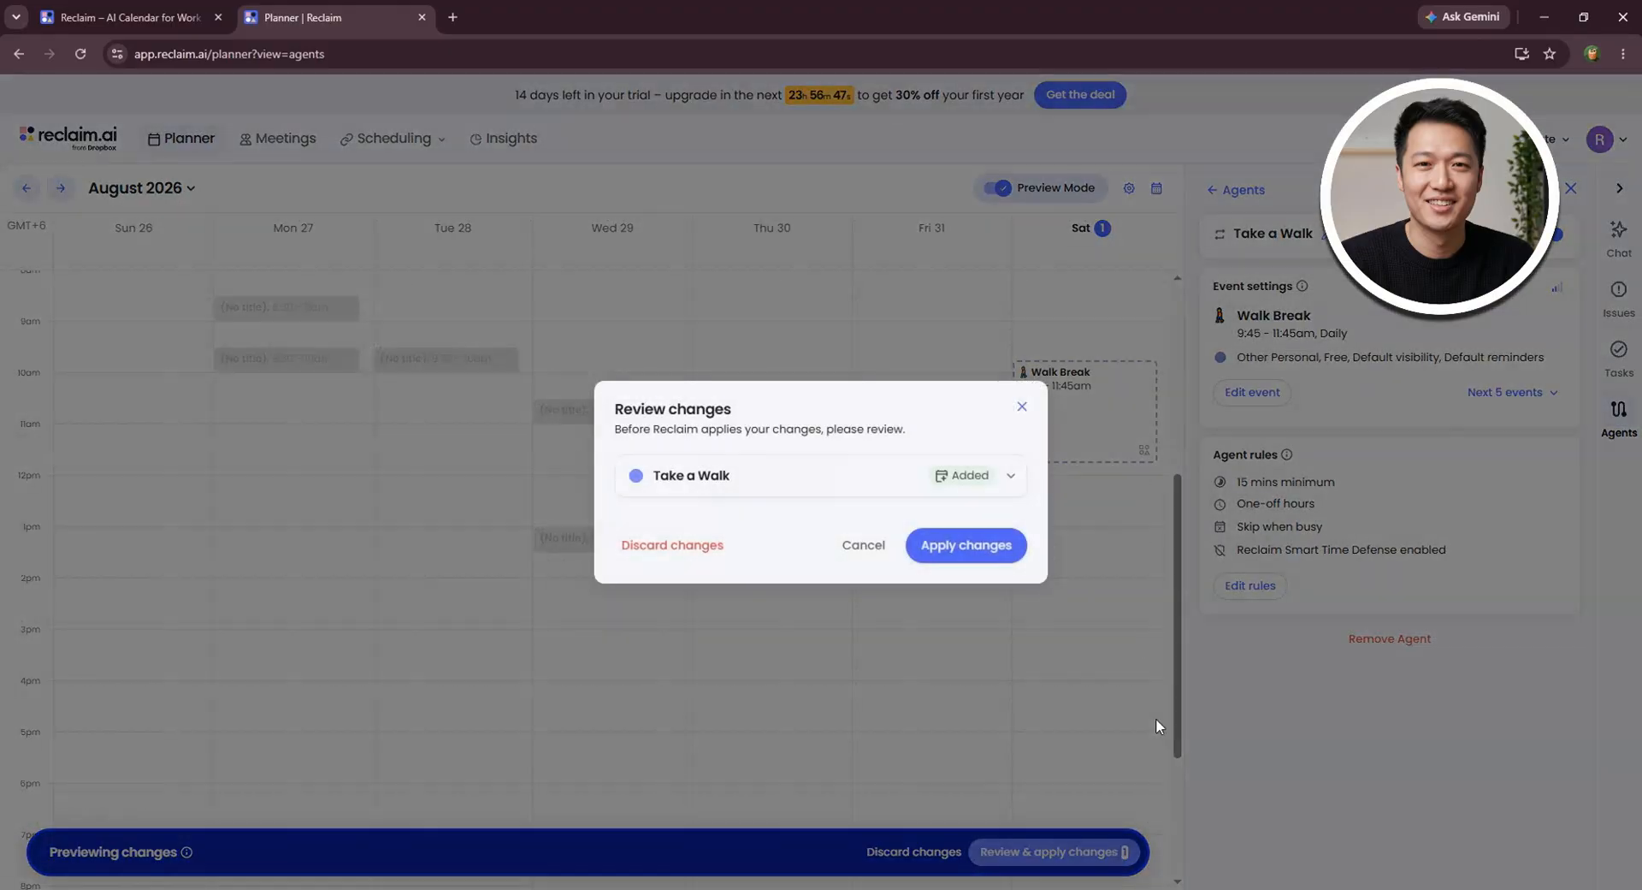
pyautogui.click(978, 549)
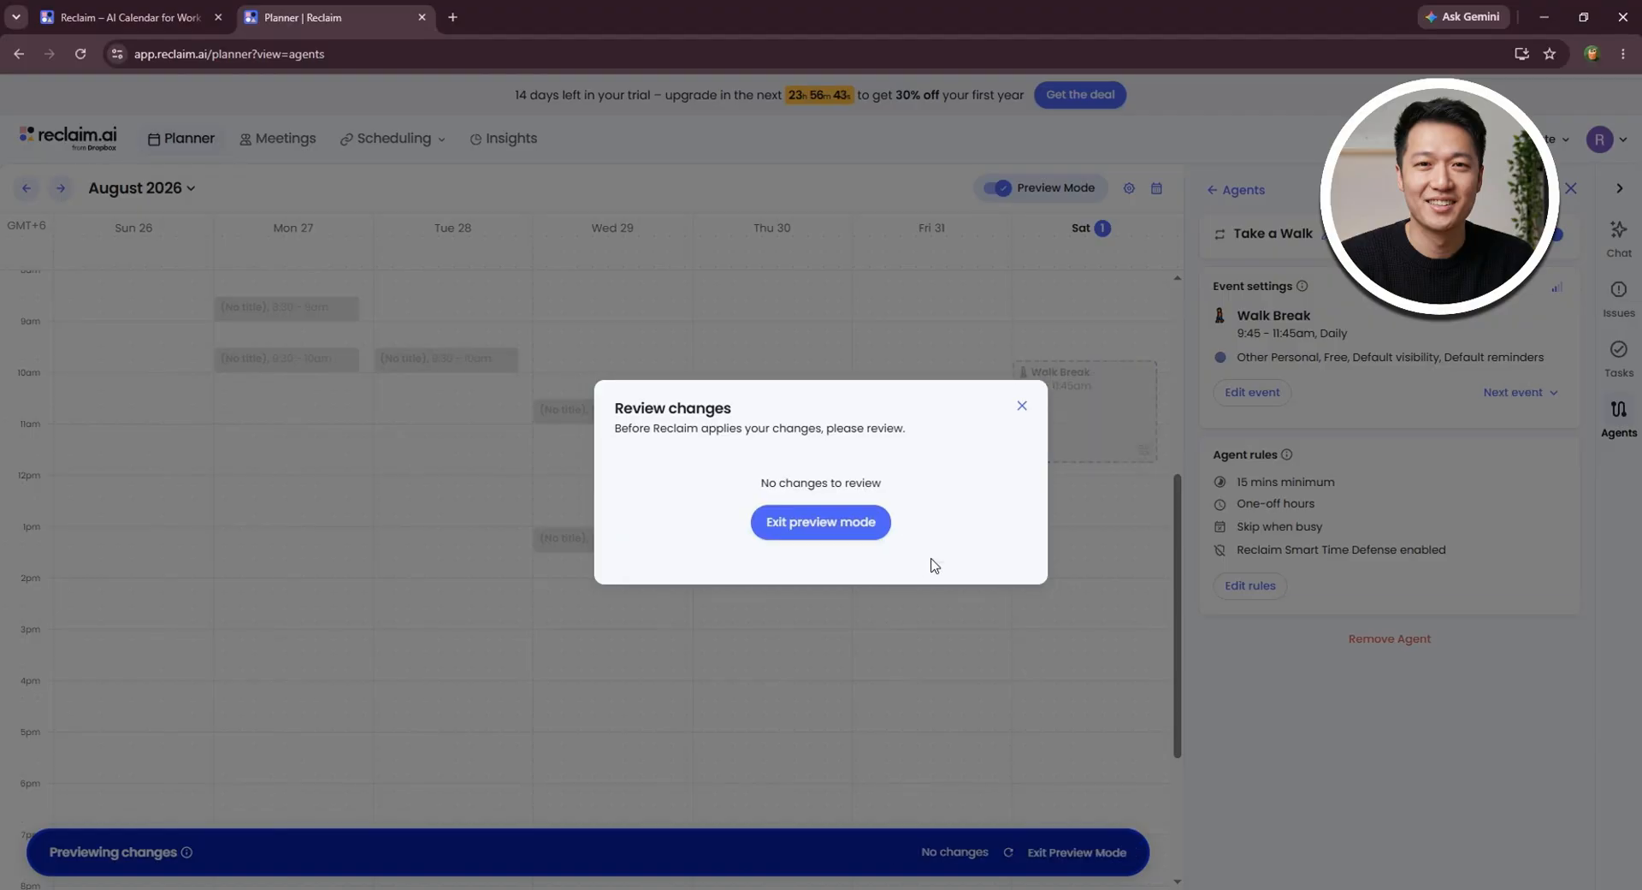
# - Look over the Walk Break event's details on Saturday, including its Managed by Reclaim rules, and close them
pyautogui.scroll(1, 1015, 544)
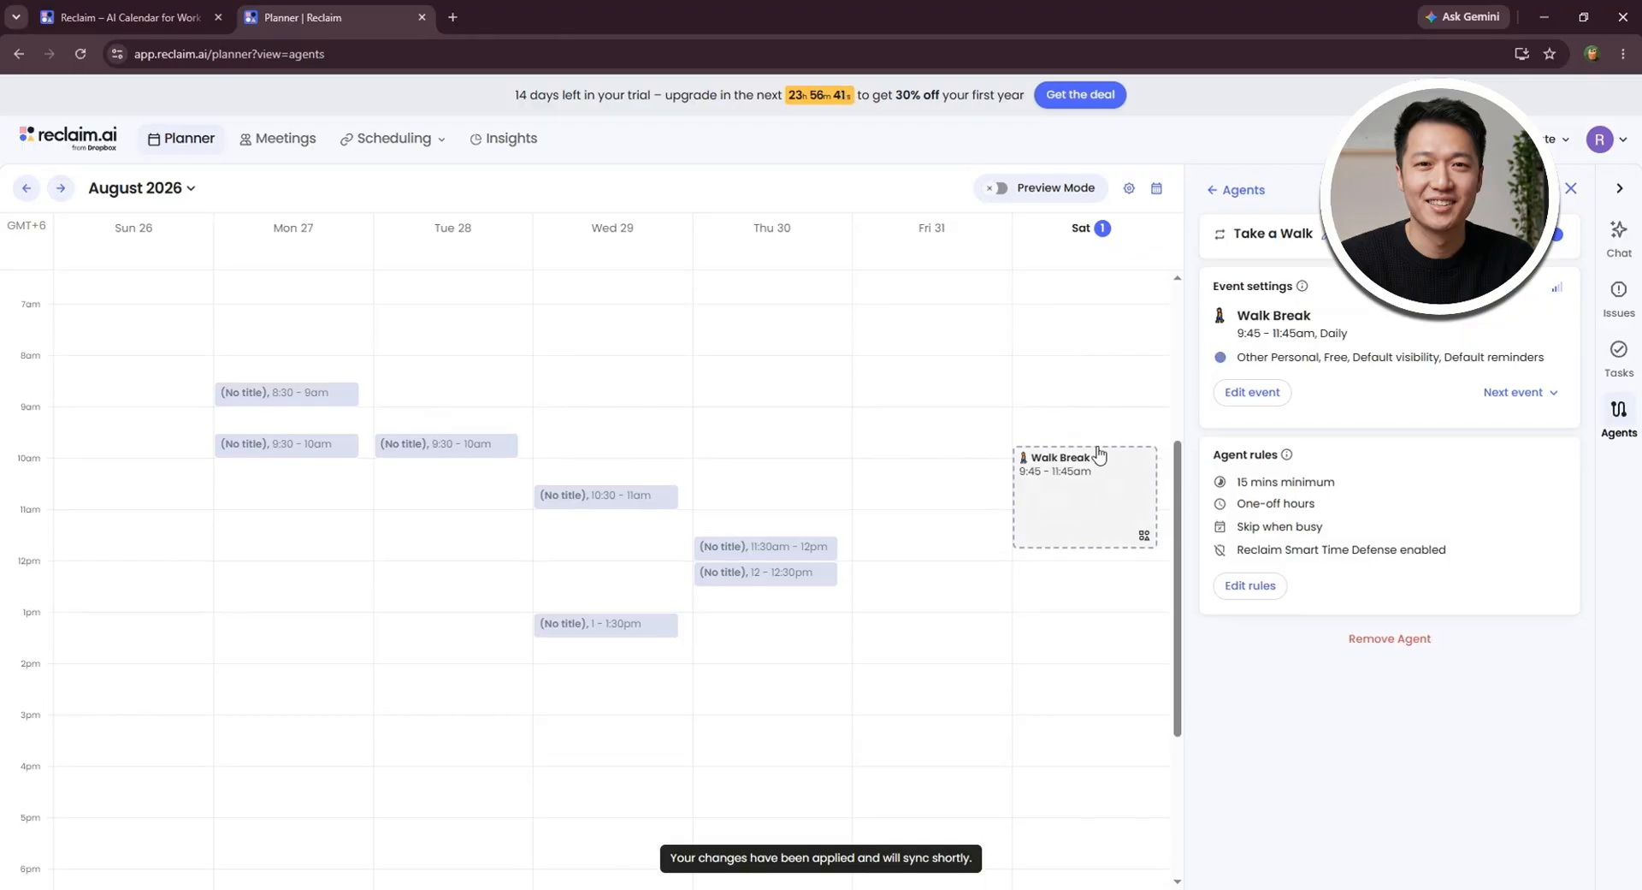
pyautogui.click(1069, 508)
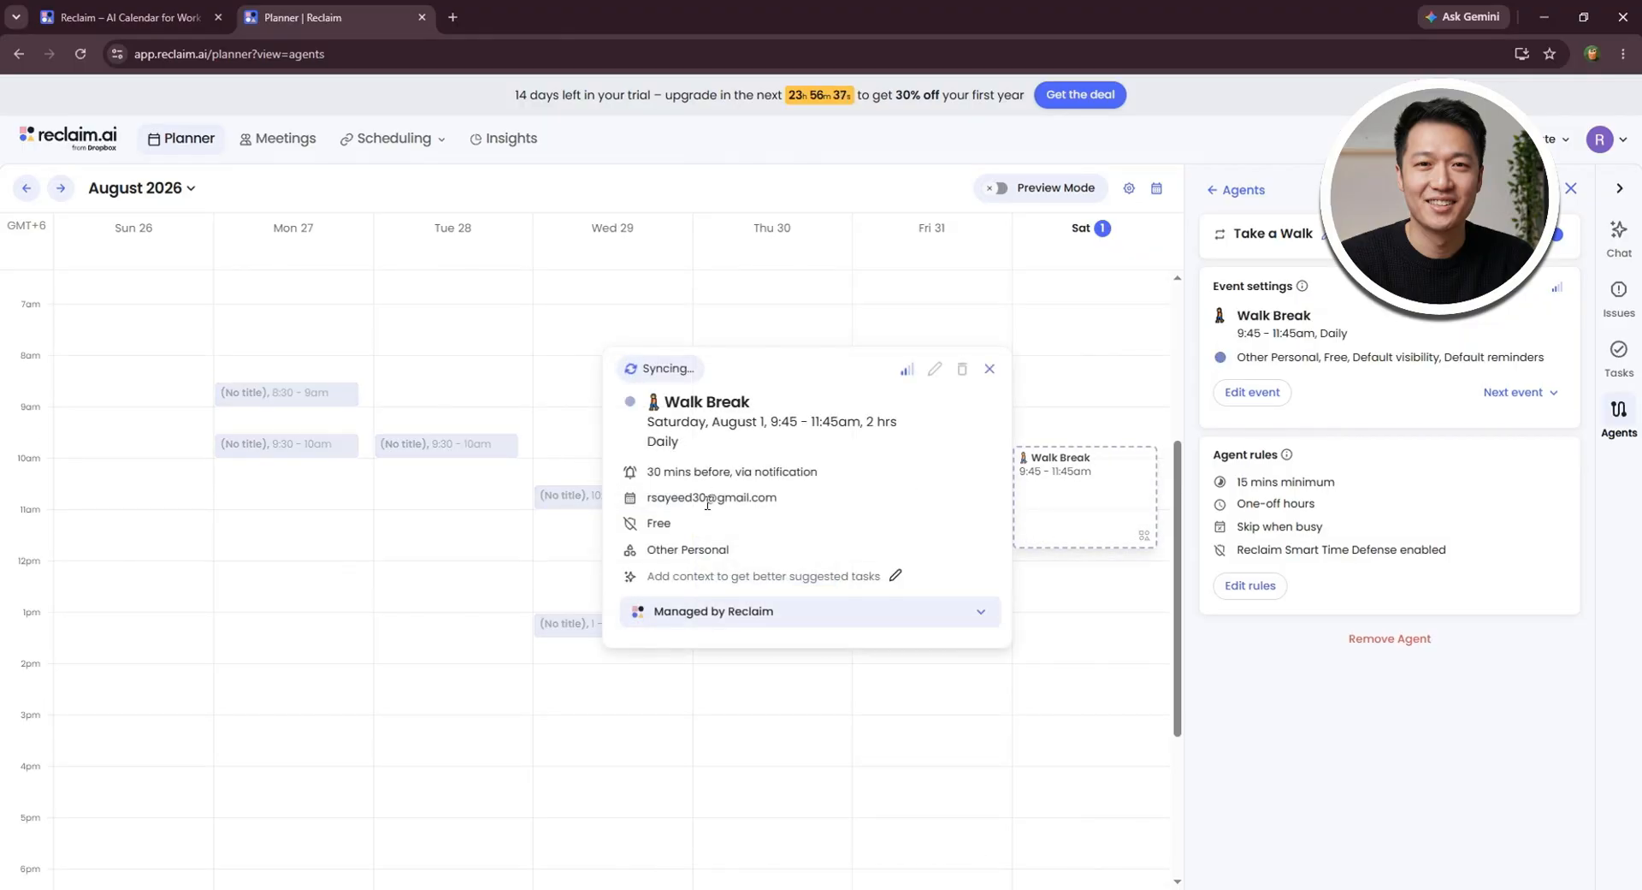
pyautogui.click(975, 614)
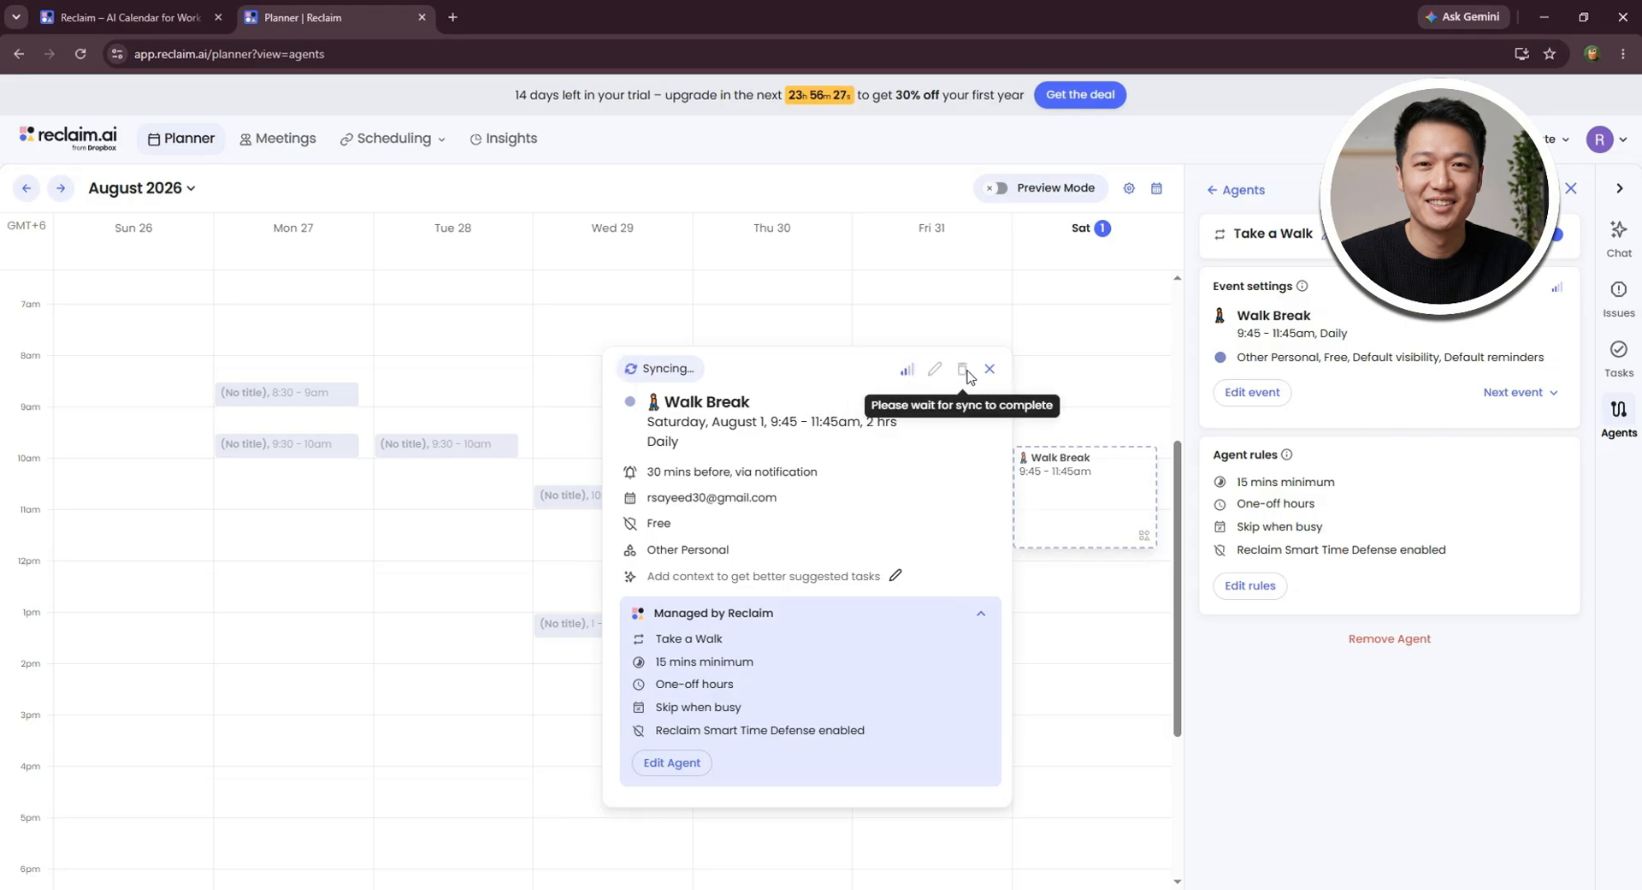
pyautogui.click(1051, 371)
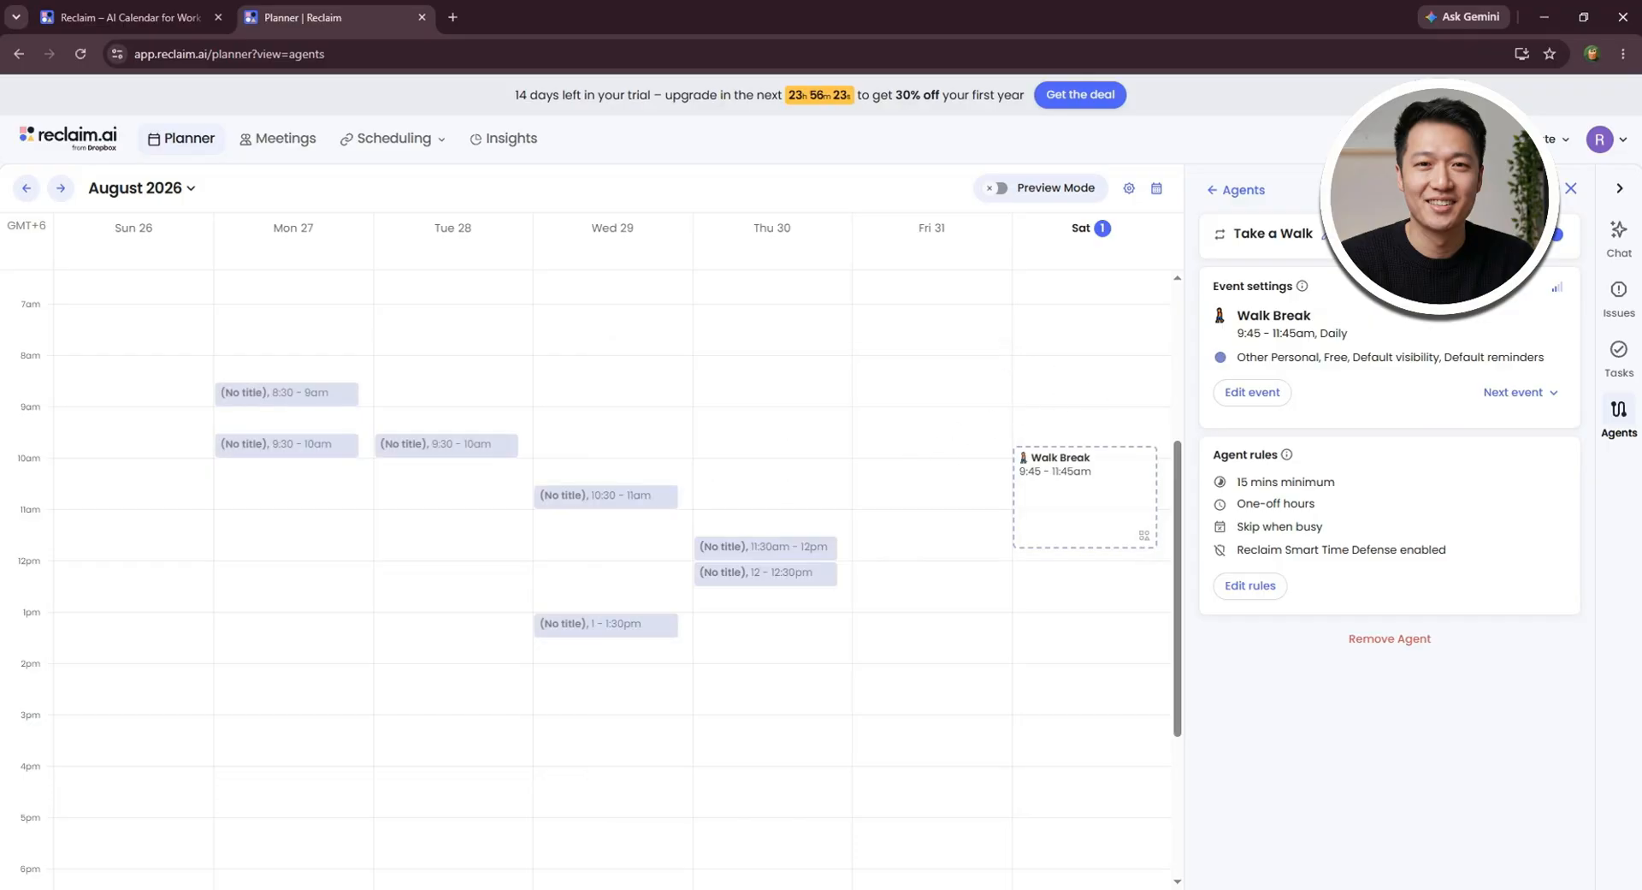
# - Return to the agents list and examine the priority groups and the Meeting Quality agents
pyautogui.click(1213, 193)
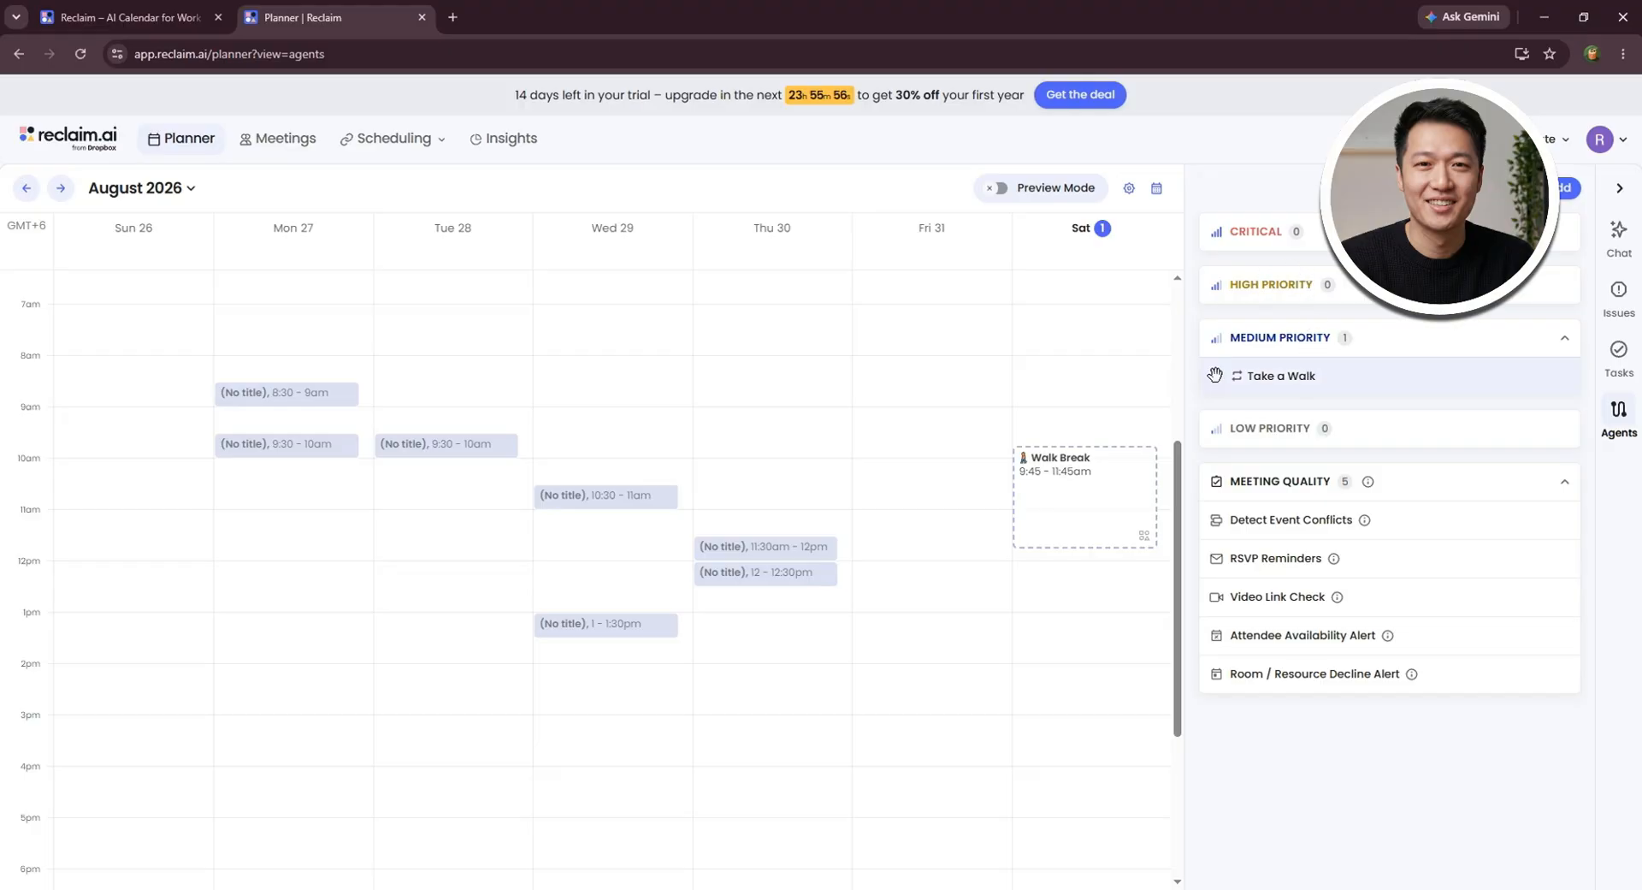
pyautogui.moveTo(1216, 376)
pyautogui.mouseDown()
pyautogui.moveTo(1219, 321)
pyautogui.moveTo(1223, 400)
pyautogui.moveTo(1224, 370)
pyautogui.mouseUp()
pyautogui.click(1536, 494)
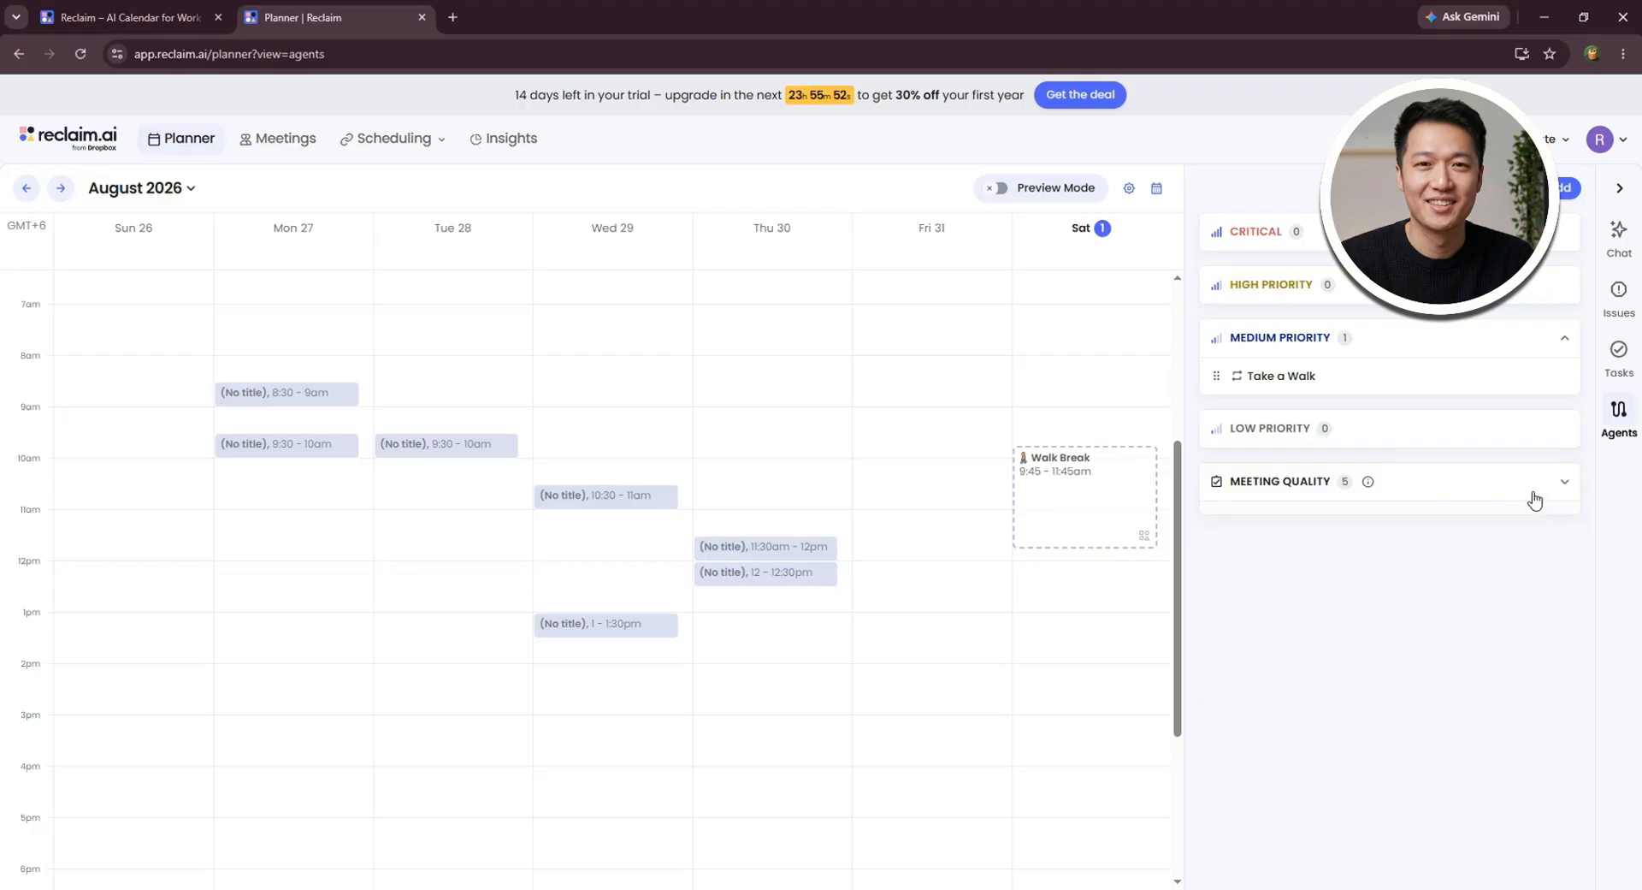
pyautogui.click(1541, 499)
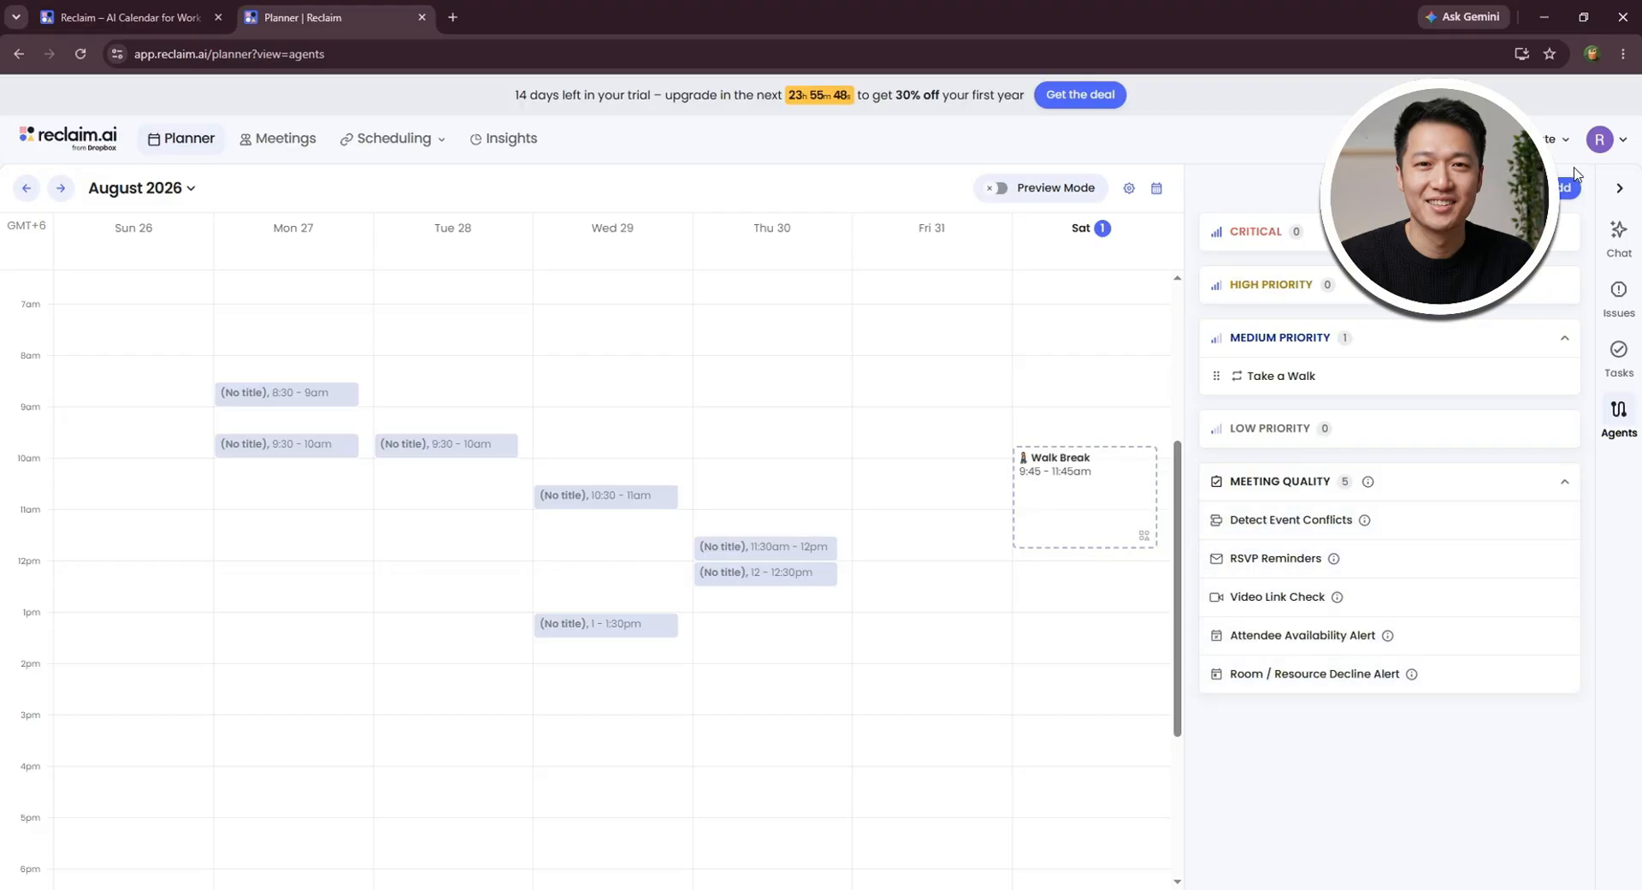
# - Add the Learning habit from the agent library
pyautogui.click(1561, 192)
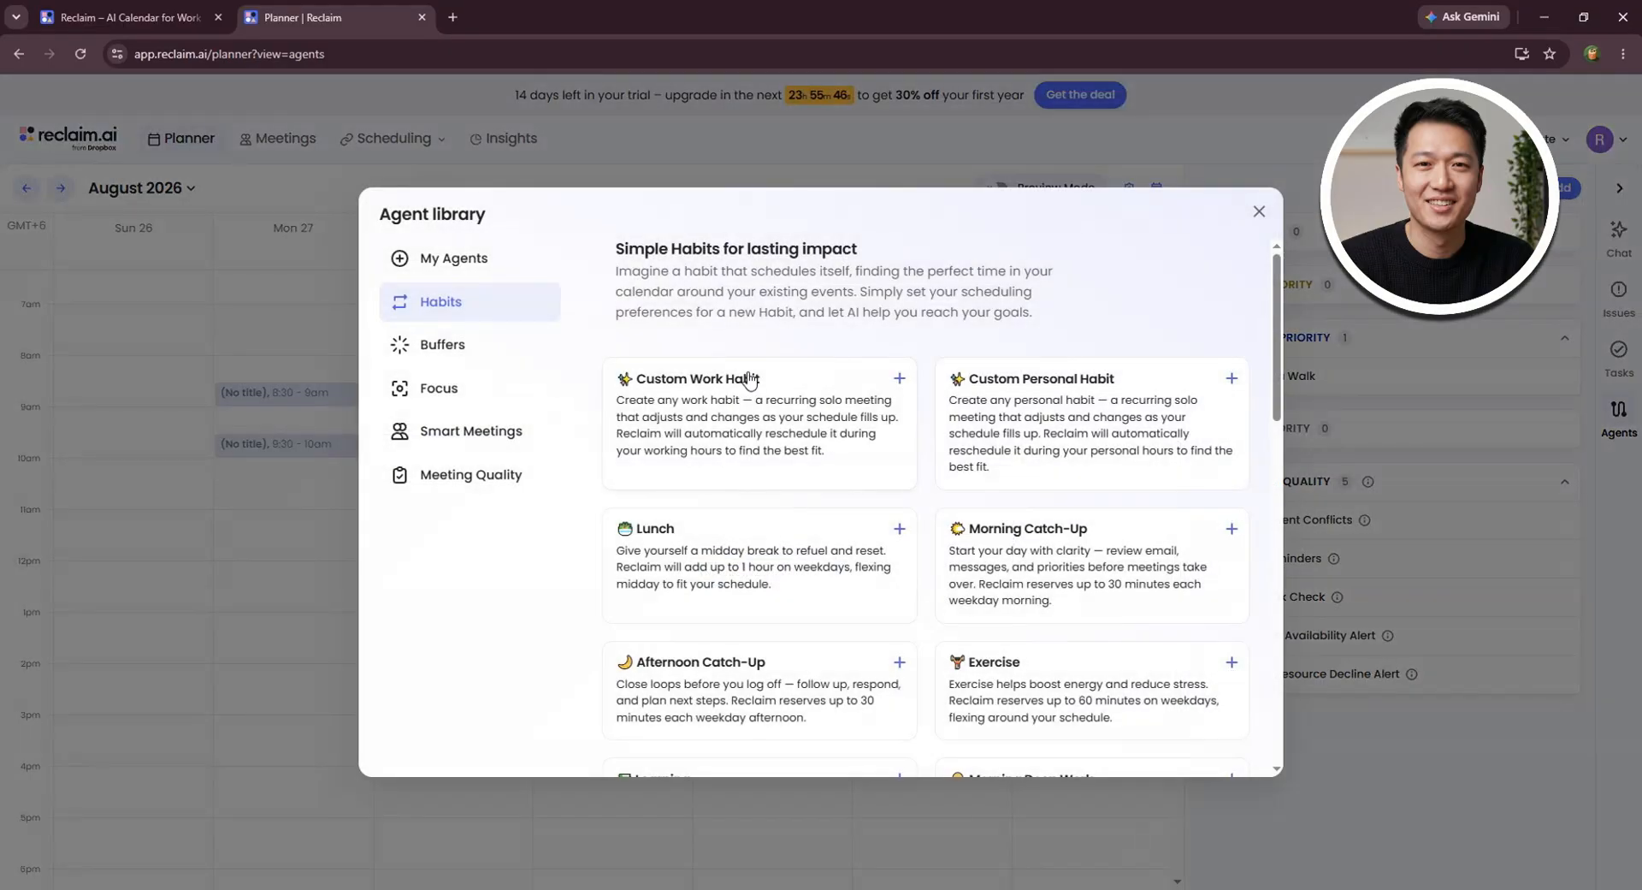
pyautogui.scroll(-3, 971, 402)
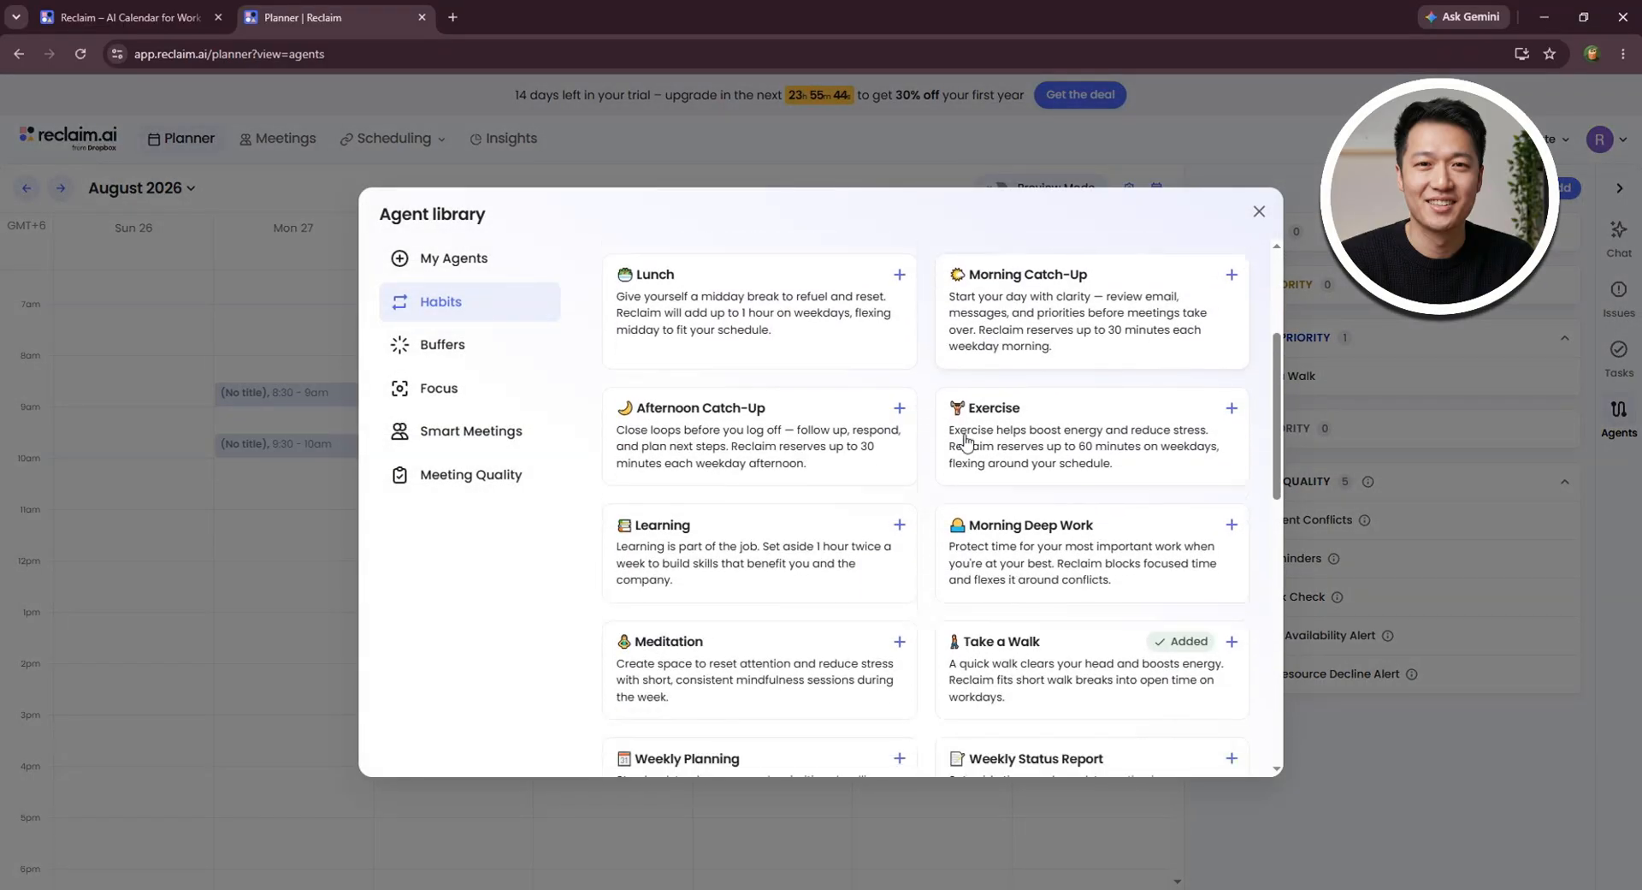
pyautogui.scroll(-1, 965, 441)
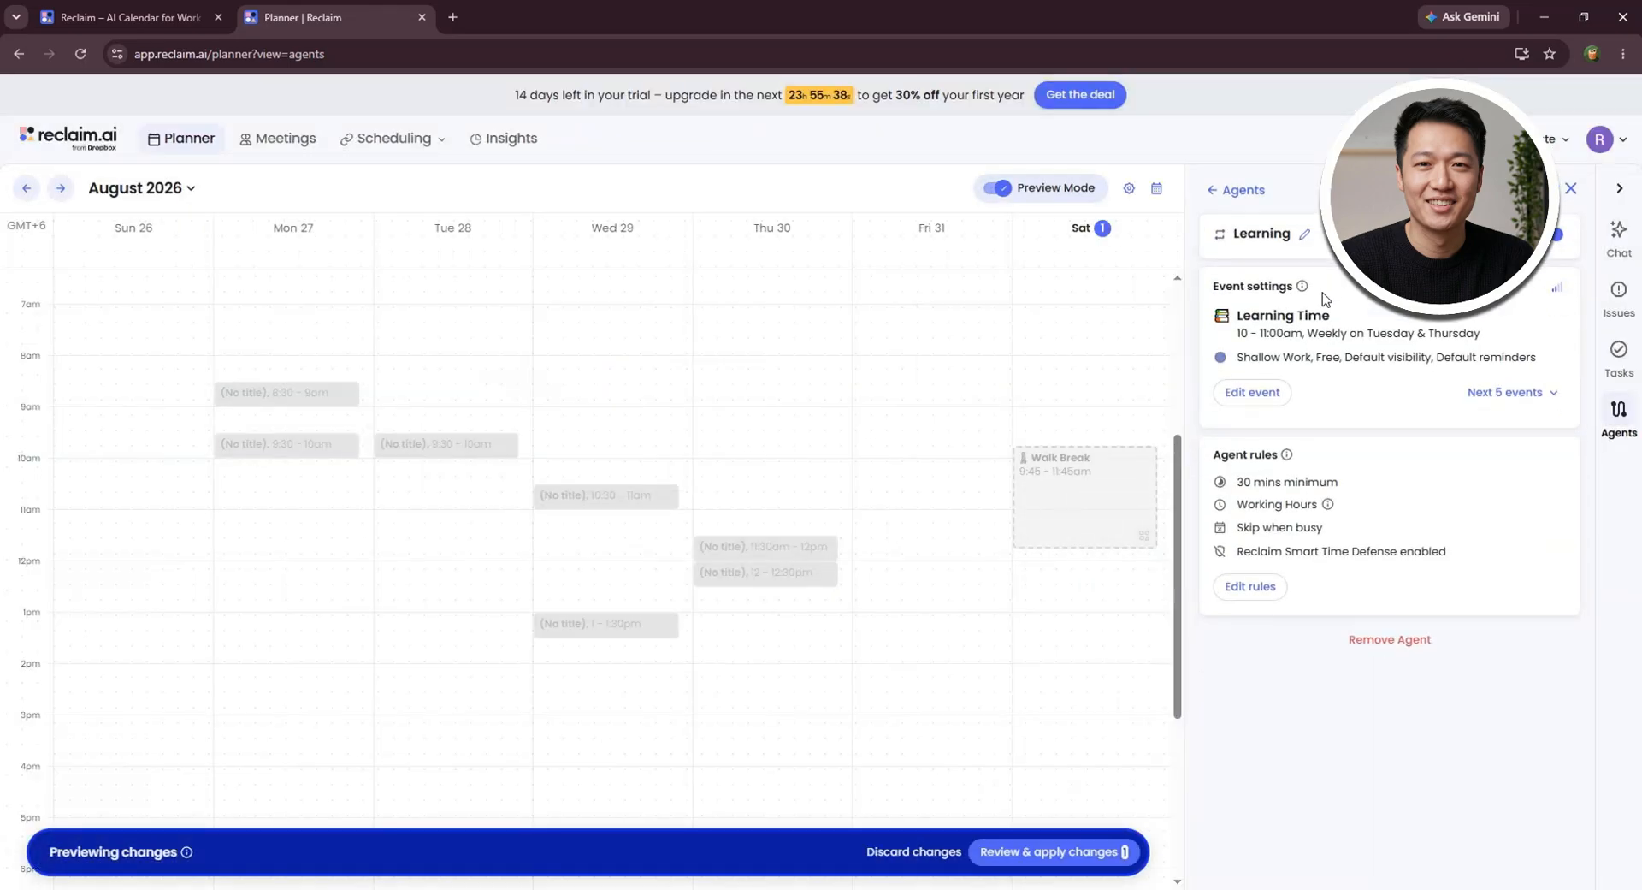
# - Open the Learning Time event for editing and look over its name and repeat options
pyautogui.click(1238, 395)
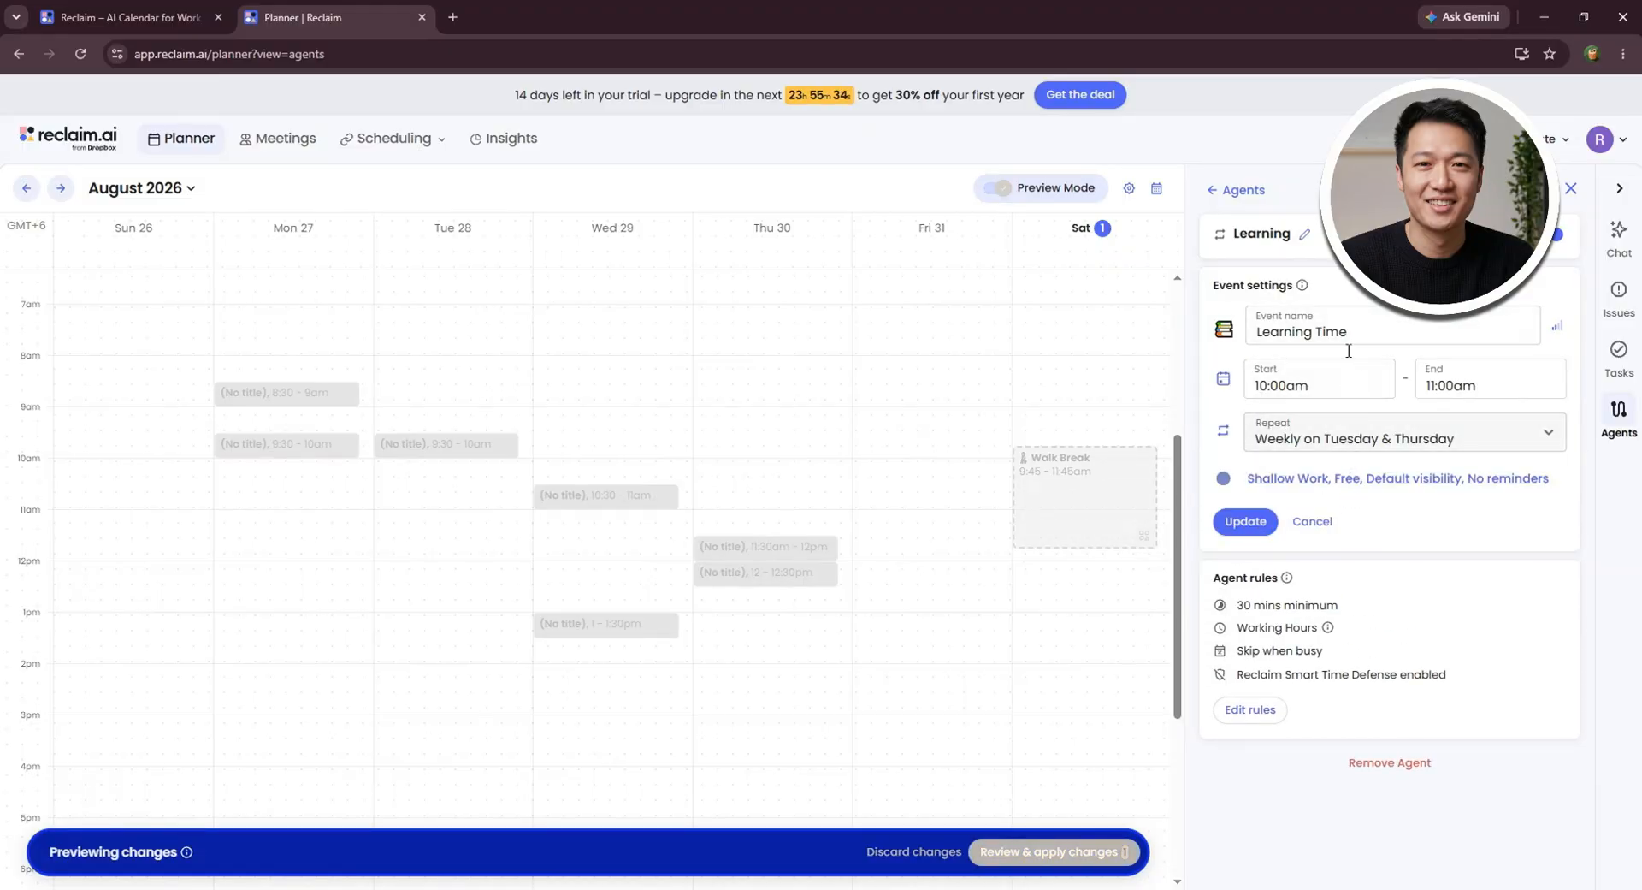
pyautogui.click(1380, 333)
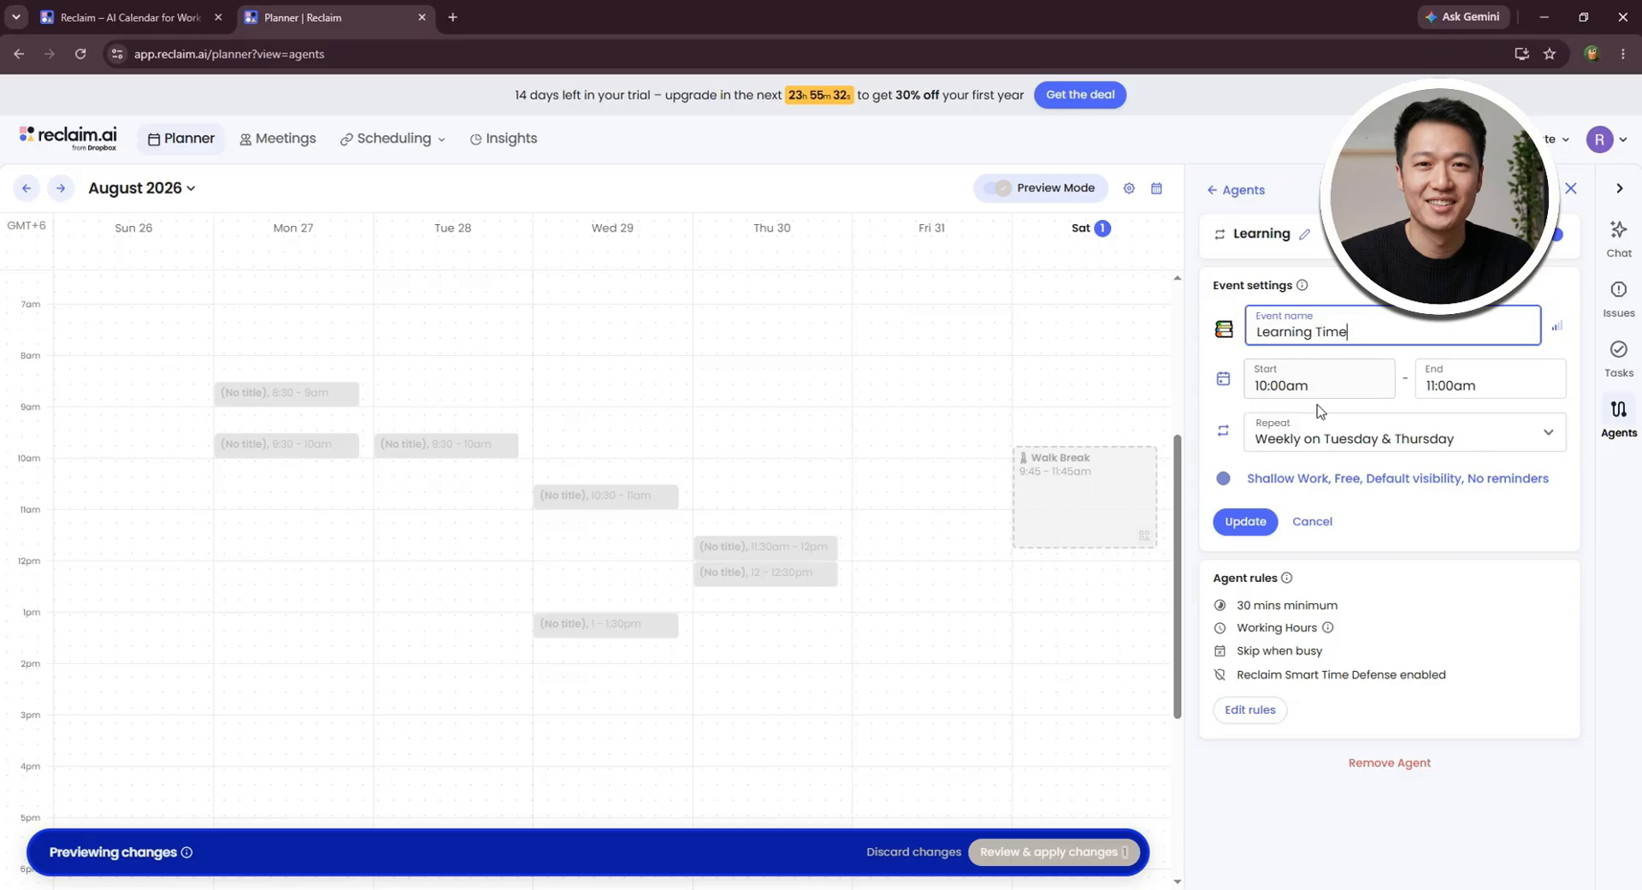
pyautogui.click(1454, 432)
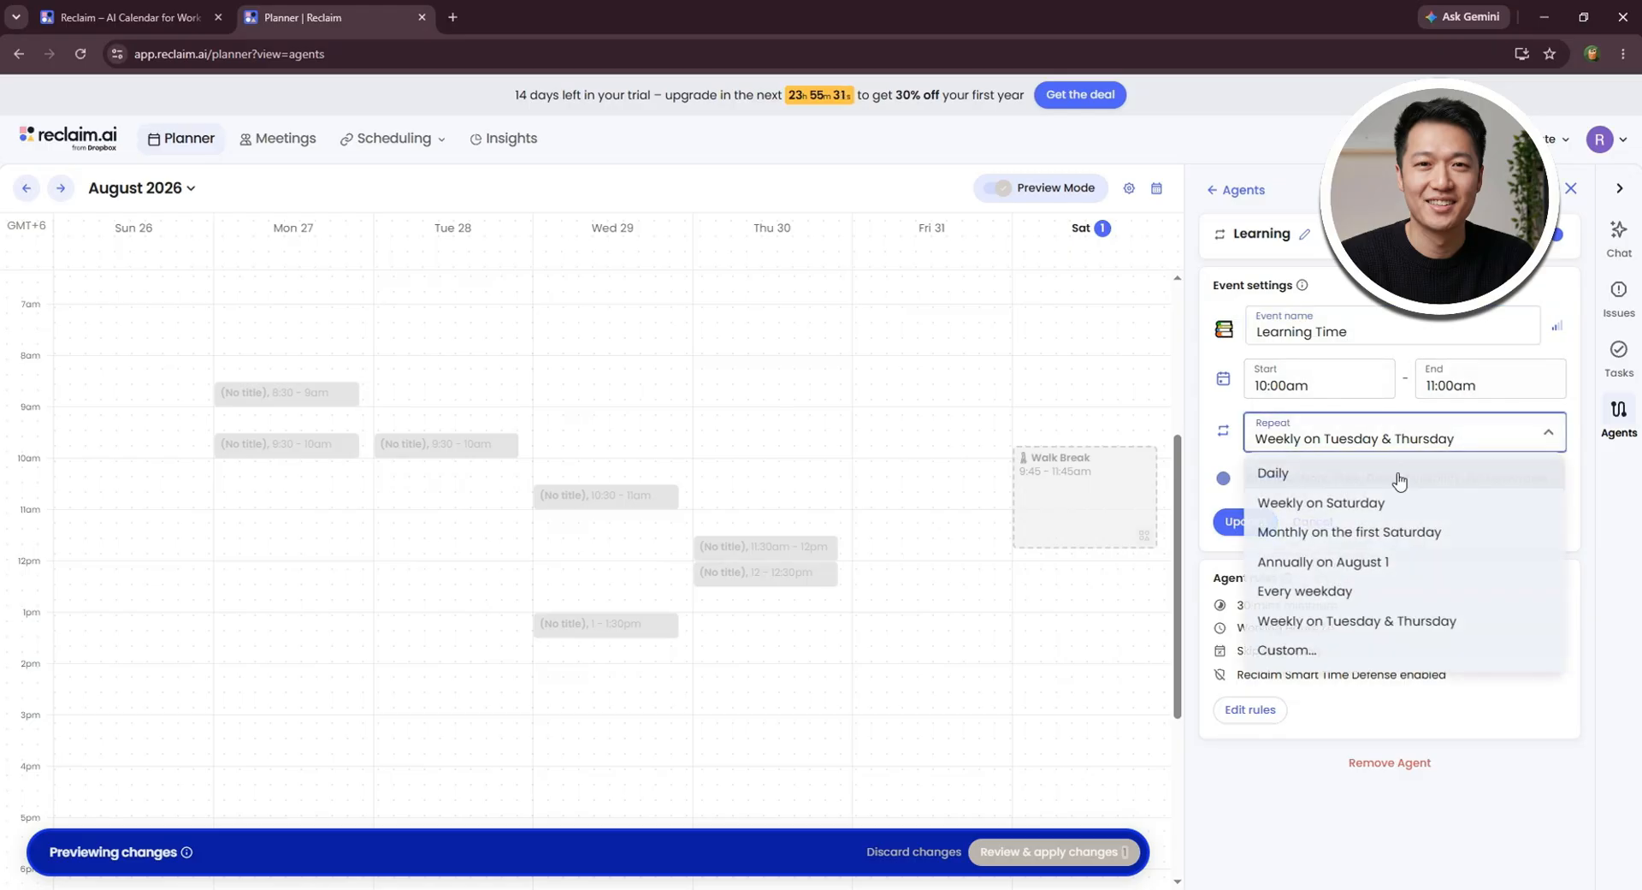
pyautogui.click(1401, 731)
# - Edit the Learning agent's rules so that the event can move within Personal Hours
pyautogui.click(1270, 715)
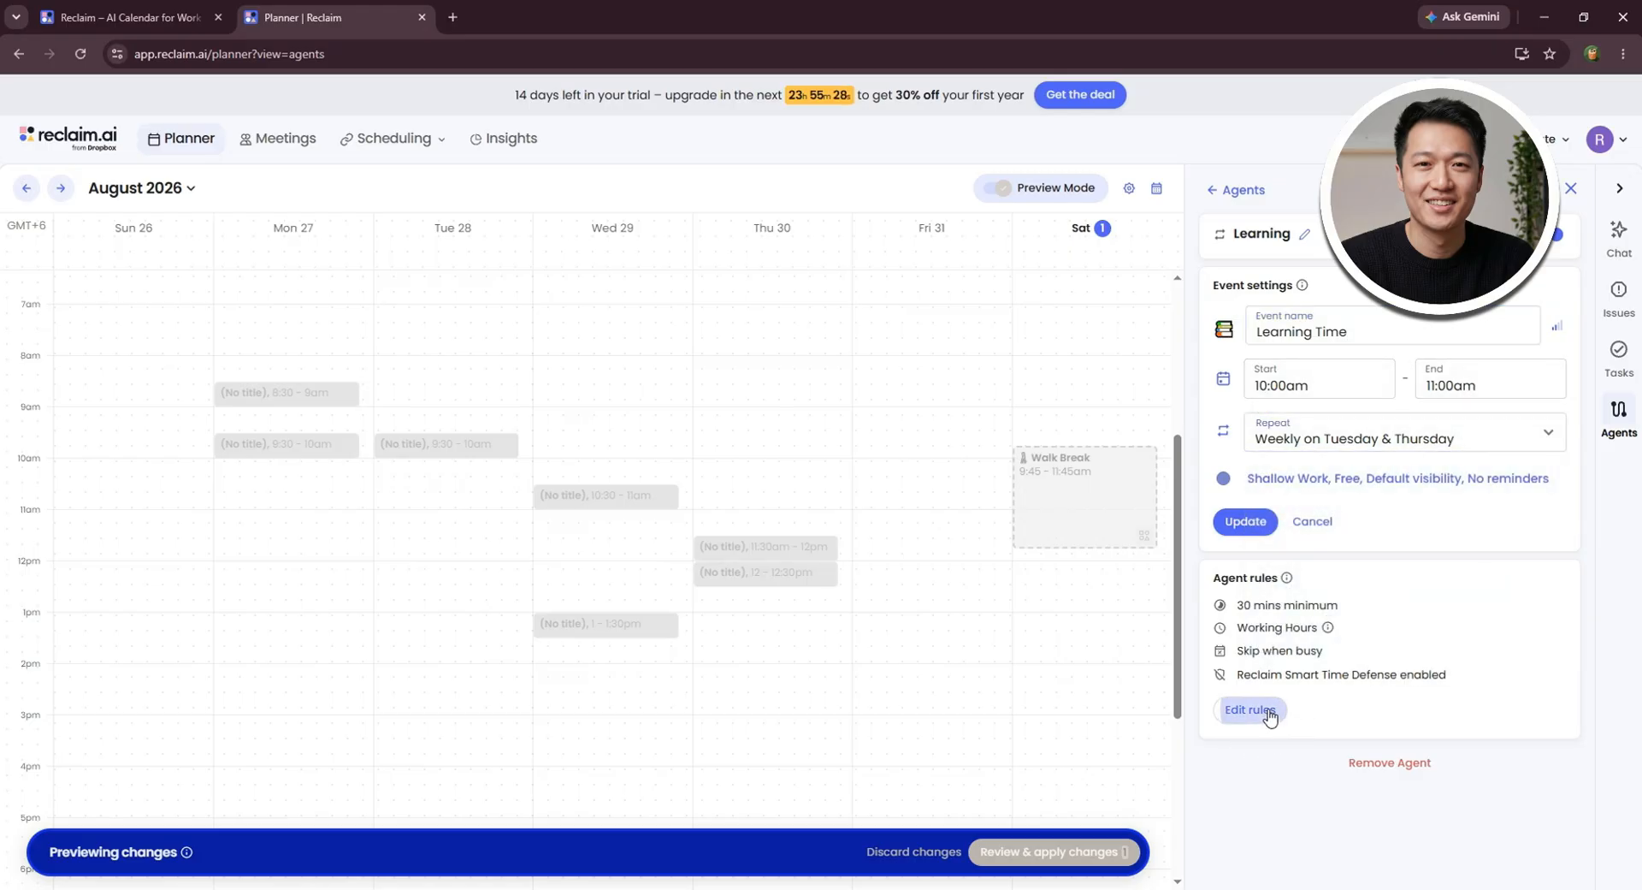
pyautogui.scroll(-2, 1357, 579)
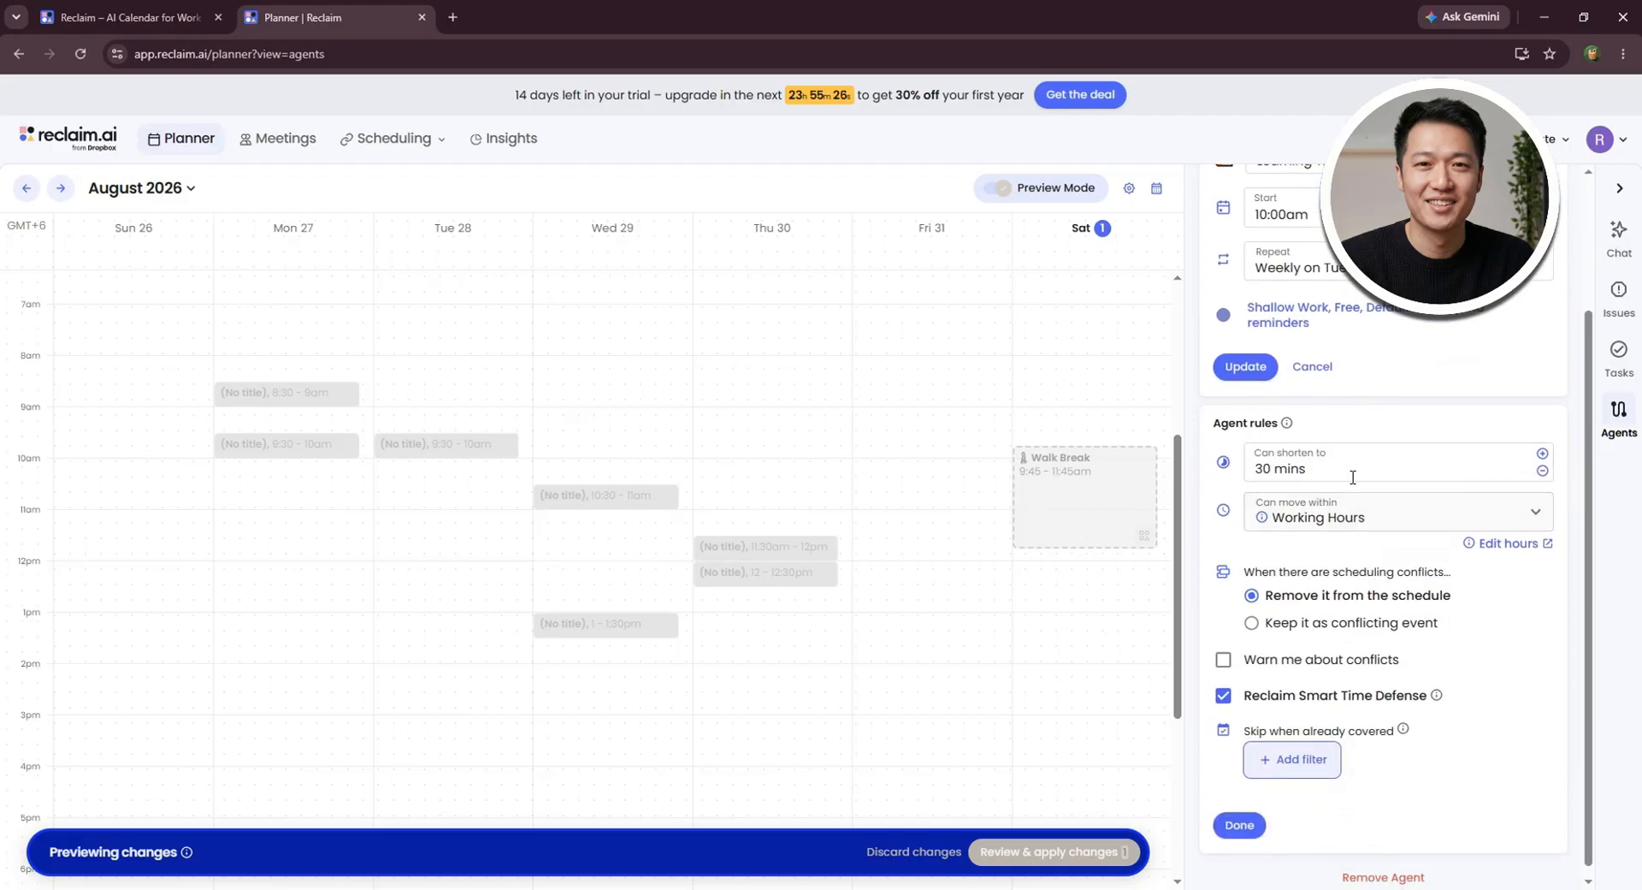
pyautogui.click(1358, 462)
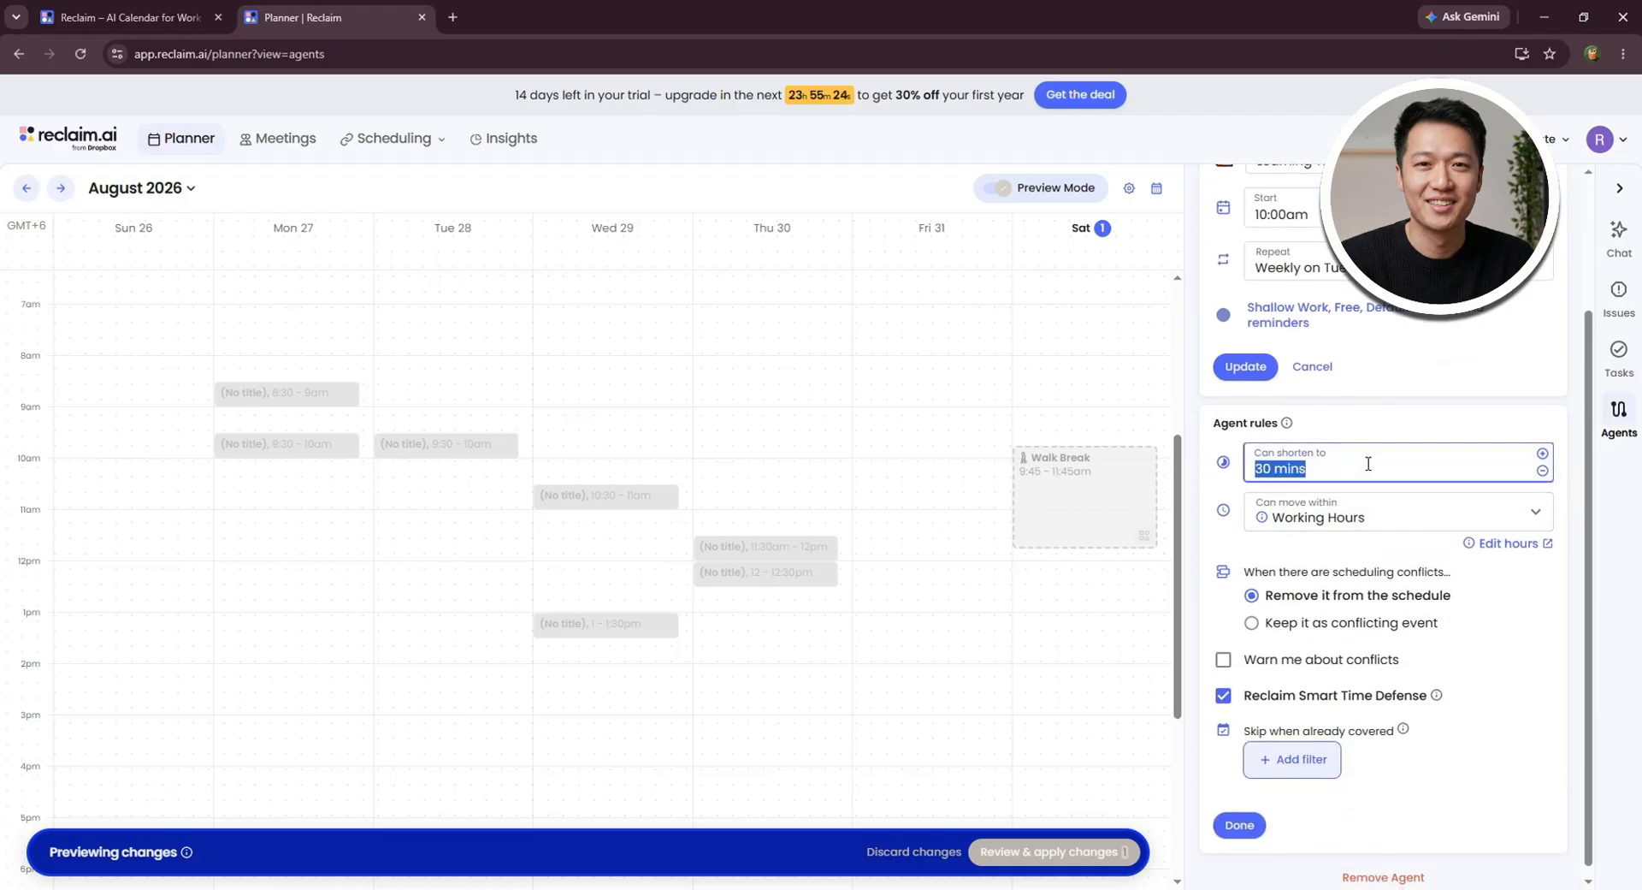
pyautogui.click(1369, 463)
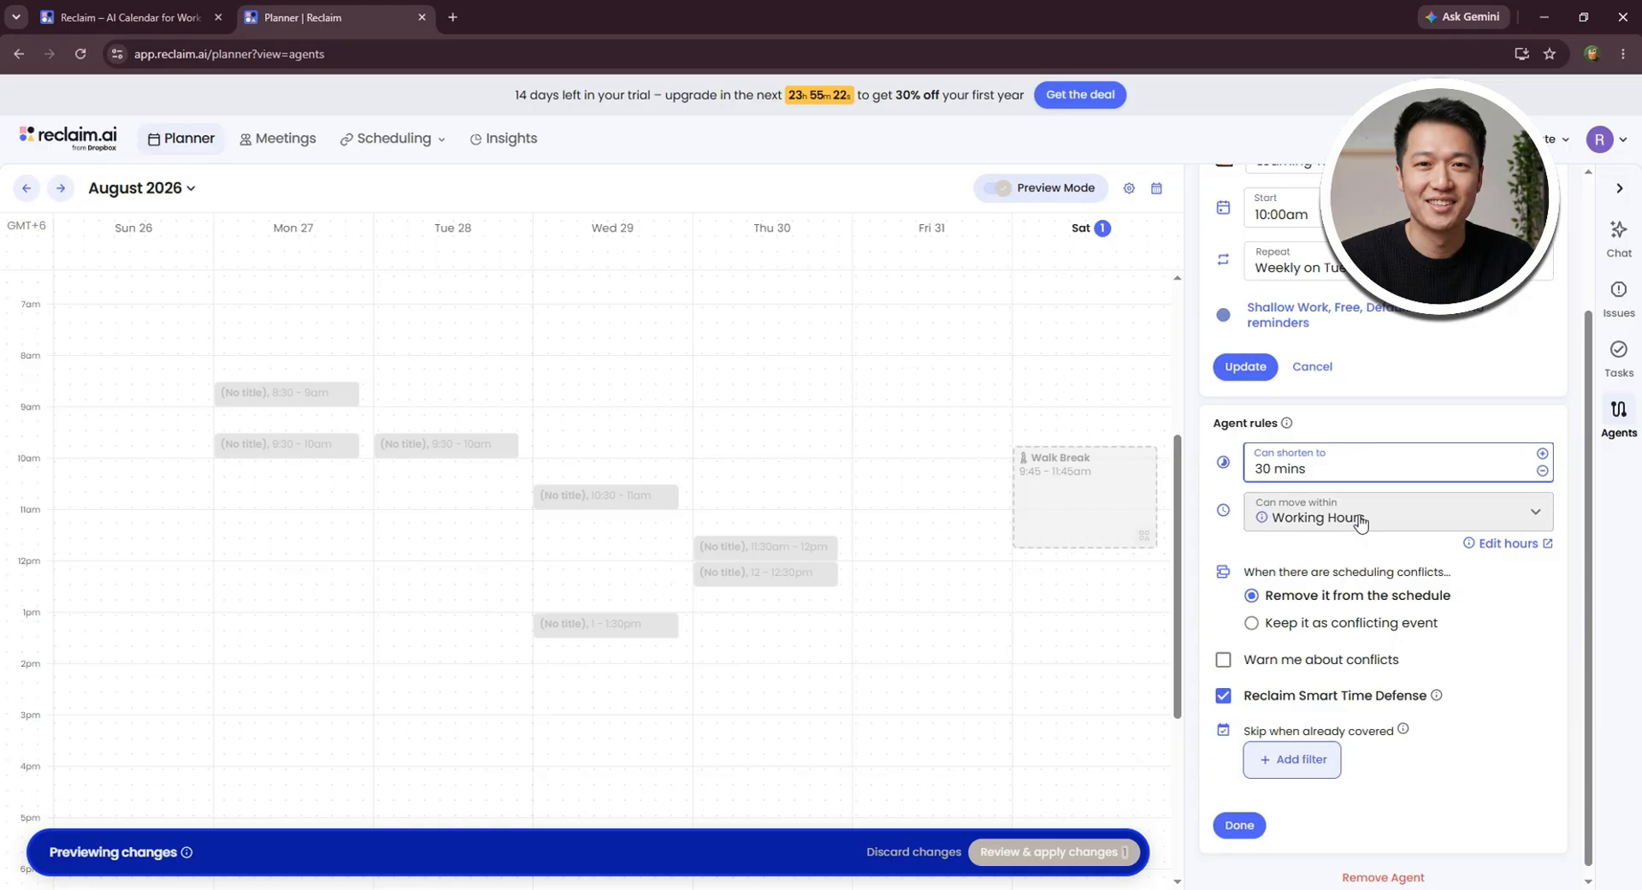
pyautogui.click(1356, 518)
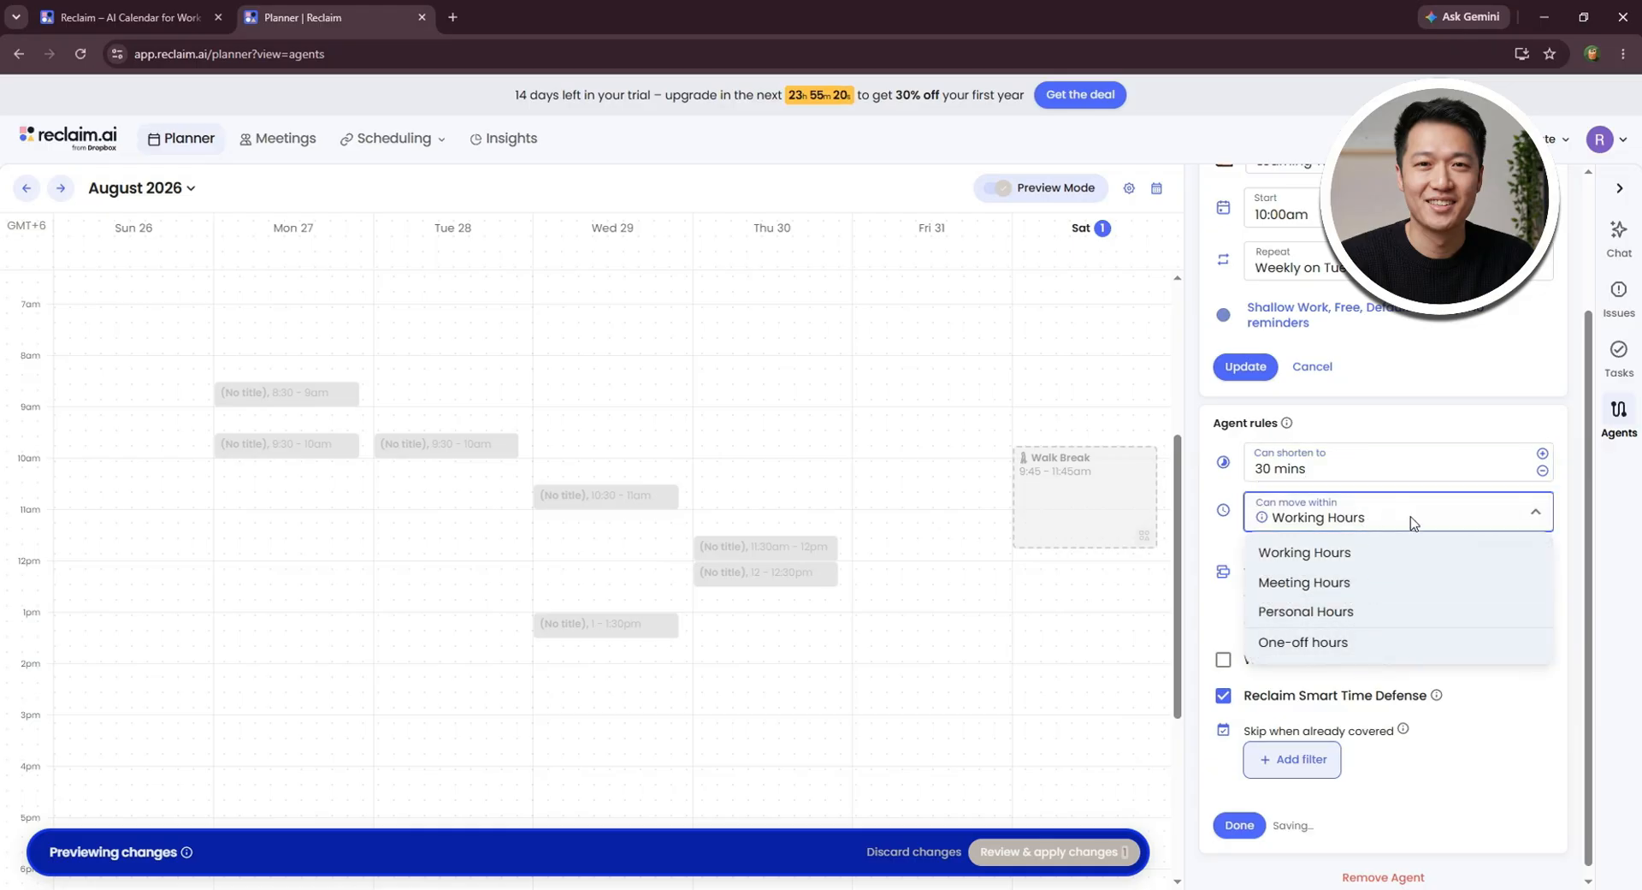
pyautogui.click(1381, 616)
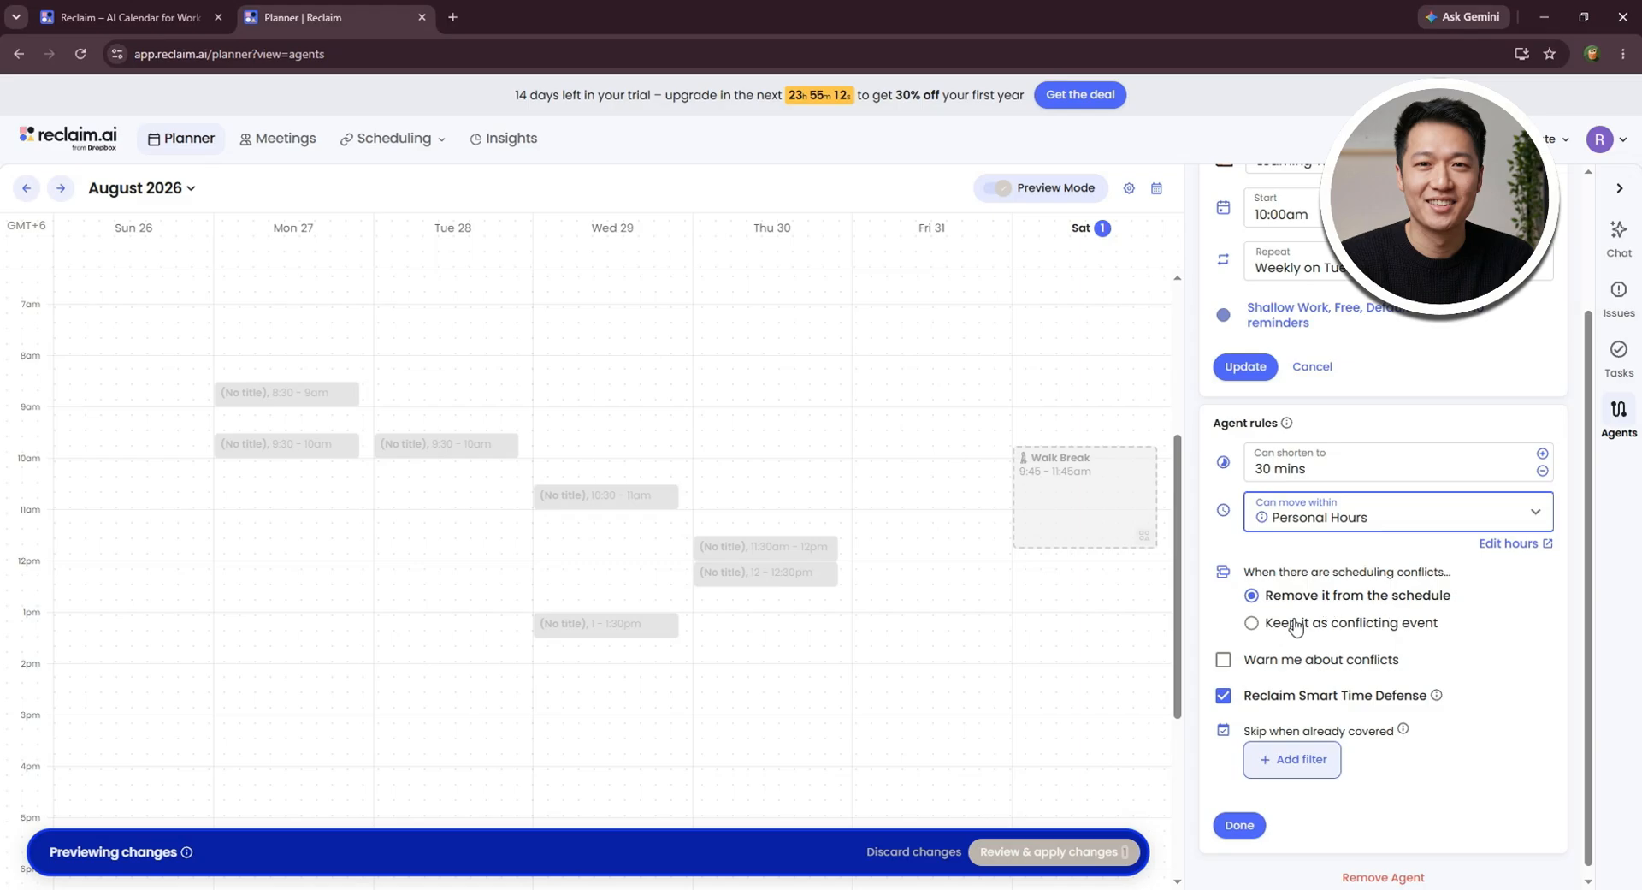
# - Make the Learning agent keep its event as a conflicting event when scheduling conflicts occur, and finish editing the rules
pyautogui.click(1250, 630)
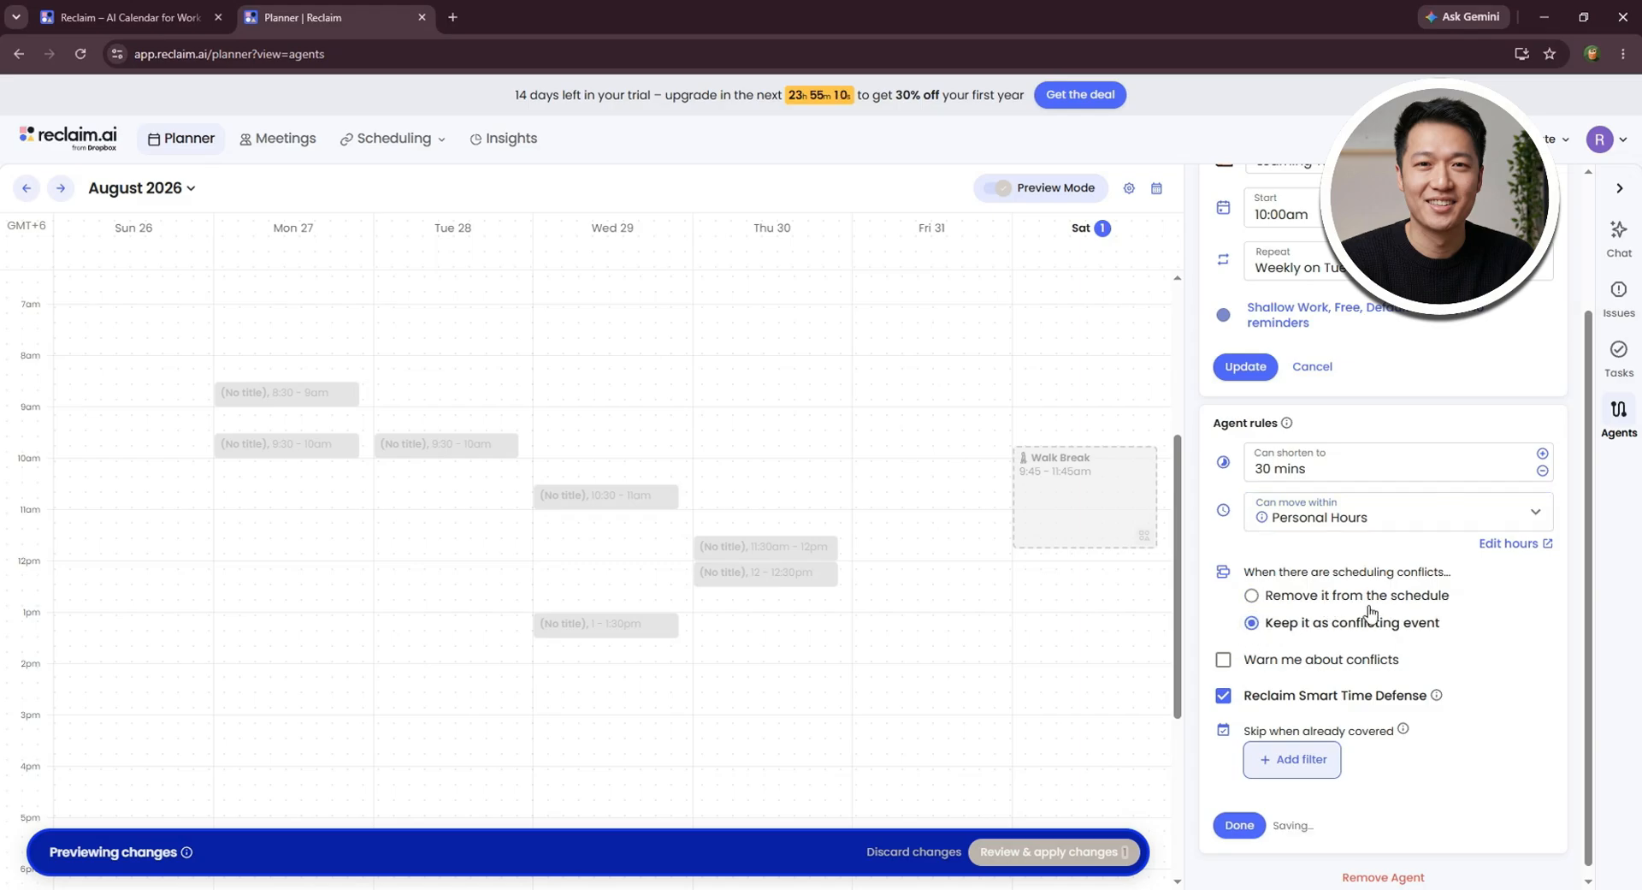
pyautogui.scroll(-1, 1360, 637)
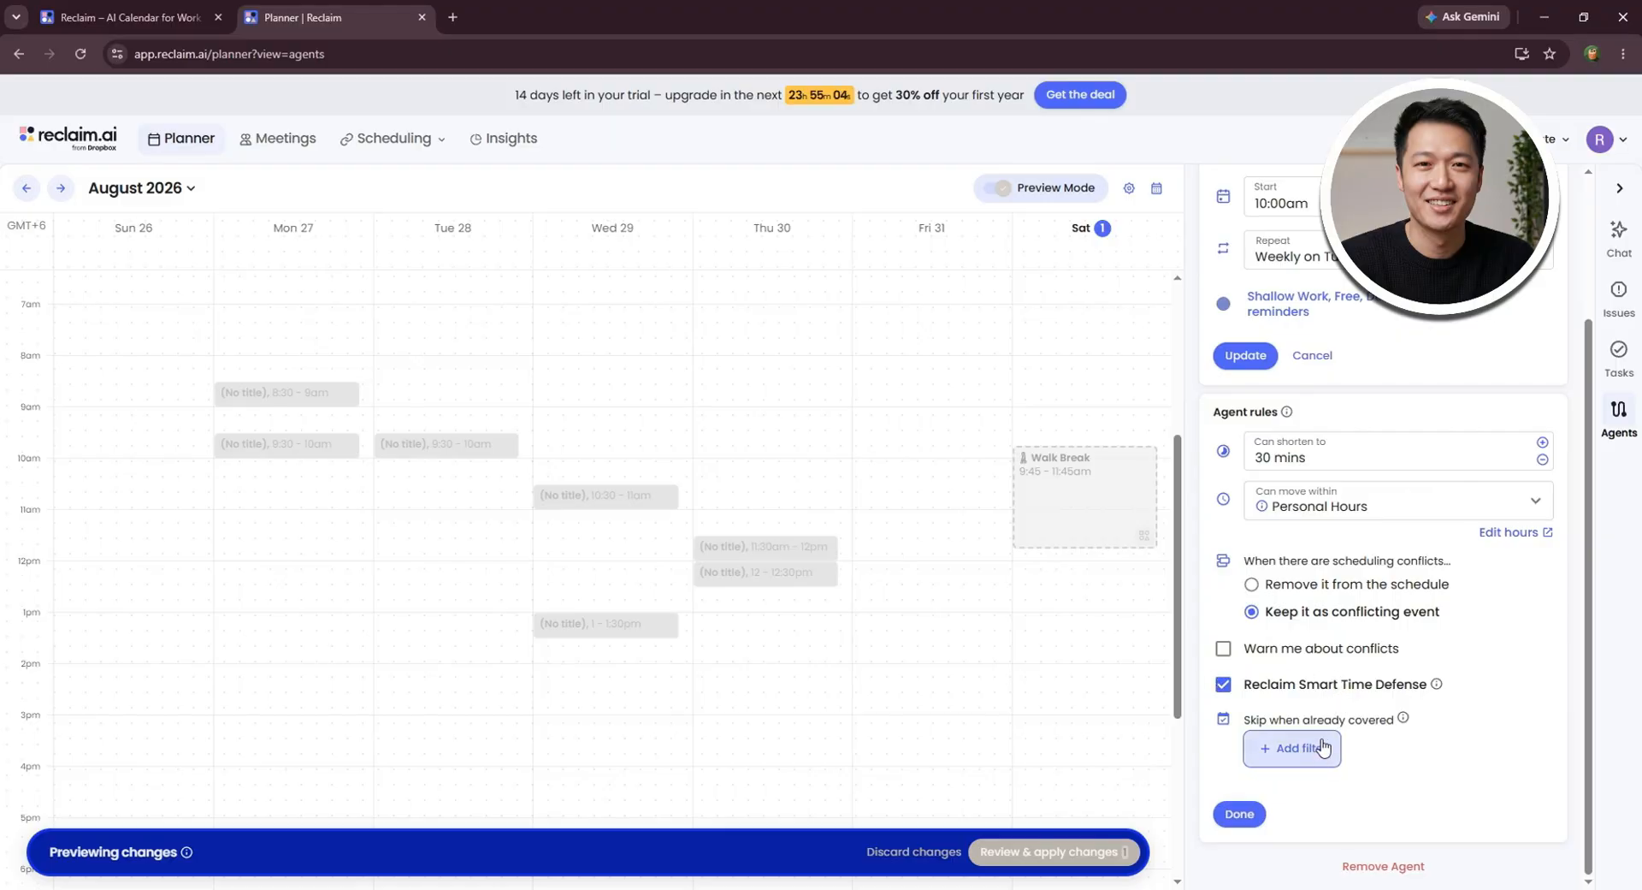
pyautogui.click(1242, 813)
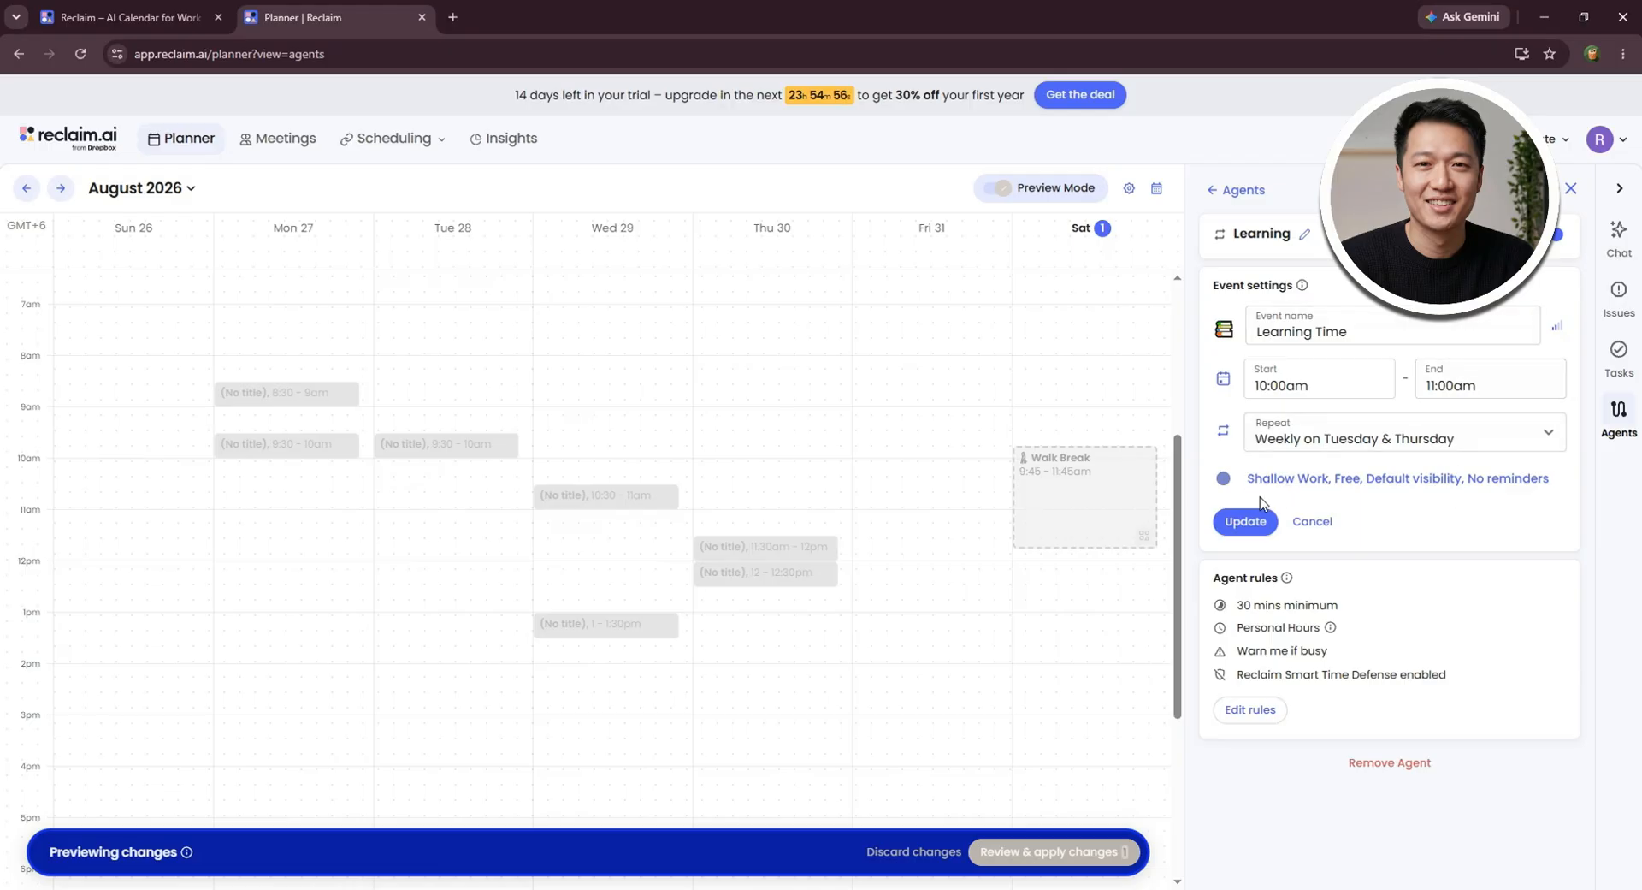
# - Update the Learning Time event and apply the reviewed changes to the calendar
pyautogui.click(1255, 521)
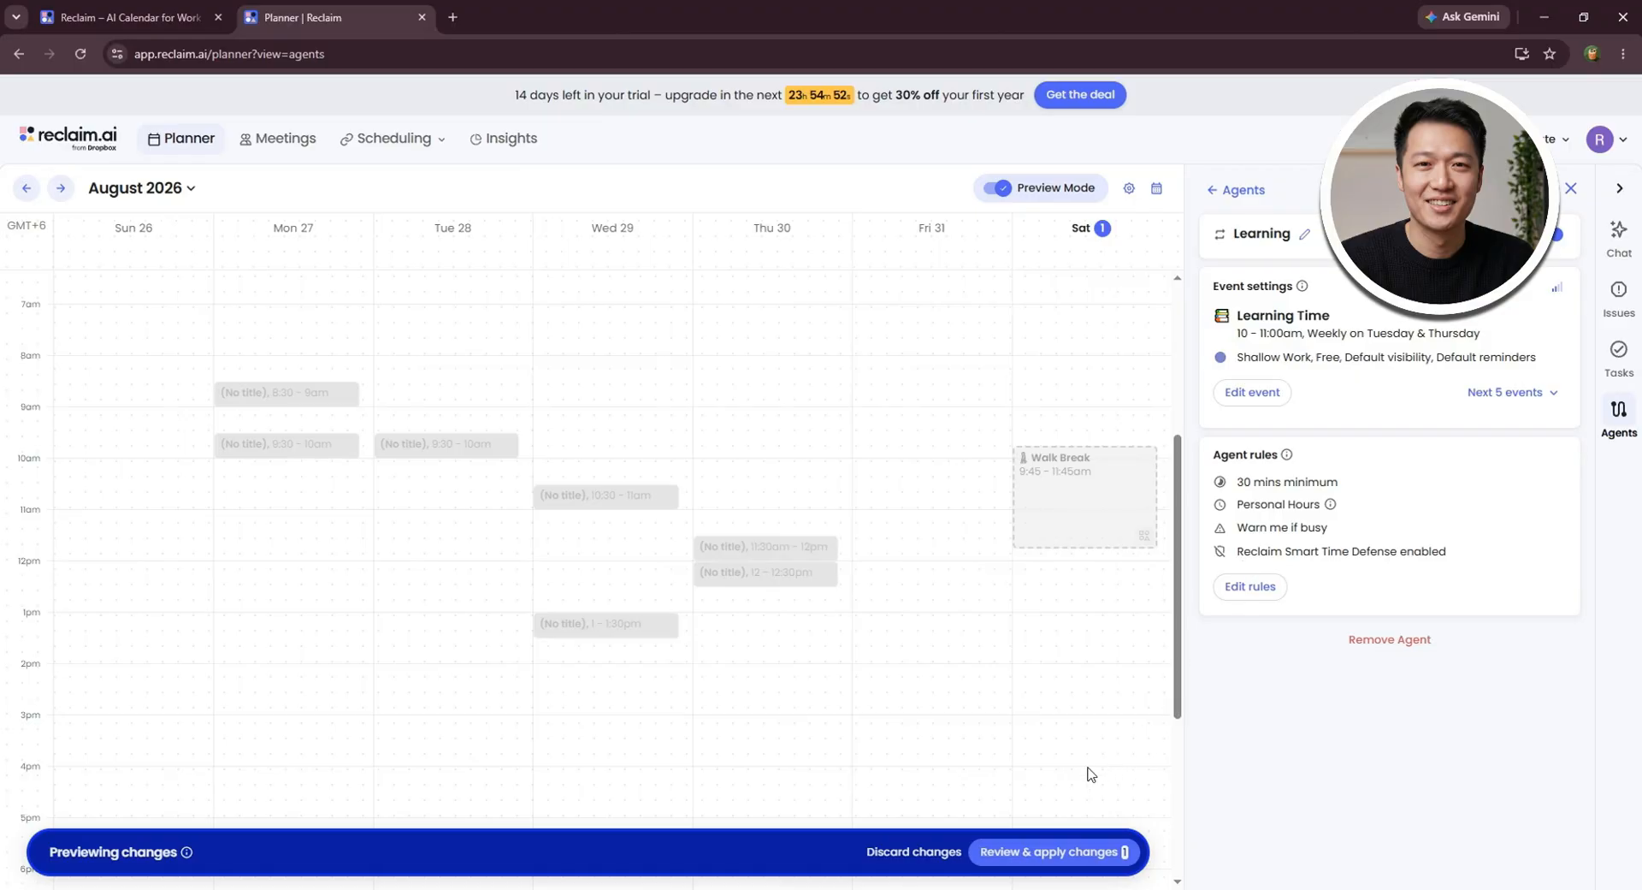
pyautogui.click(1050, 852)
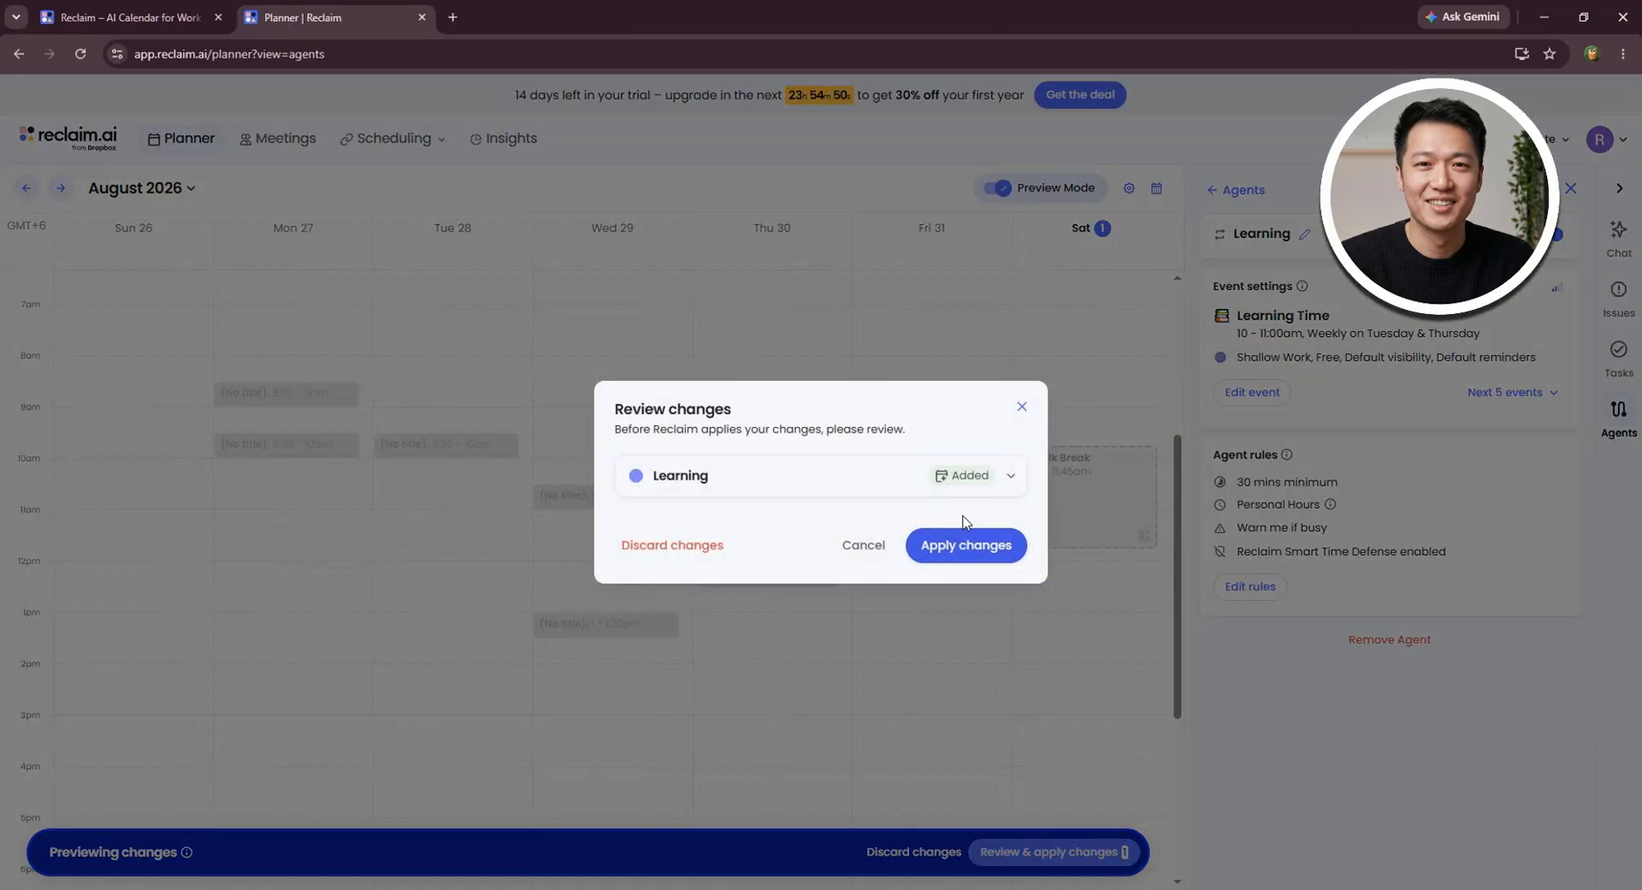
pyautogui.click(975, 547)
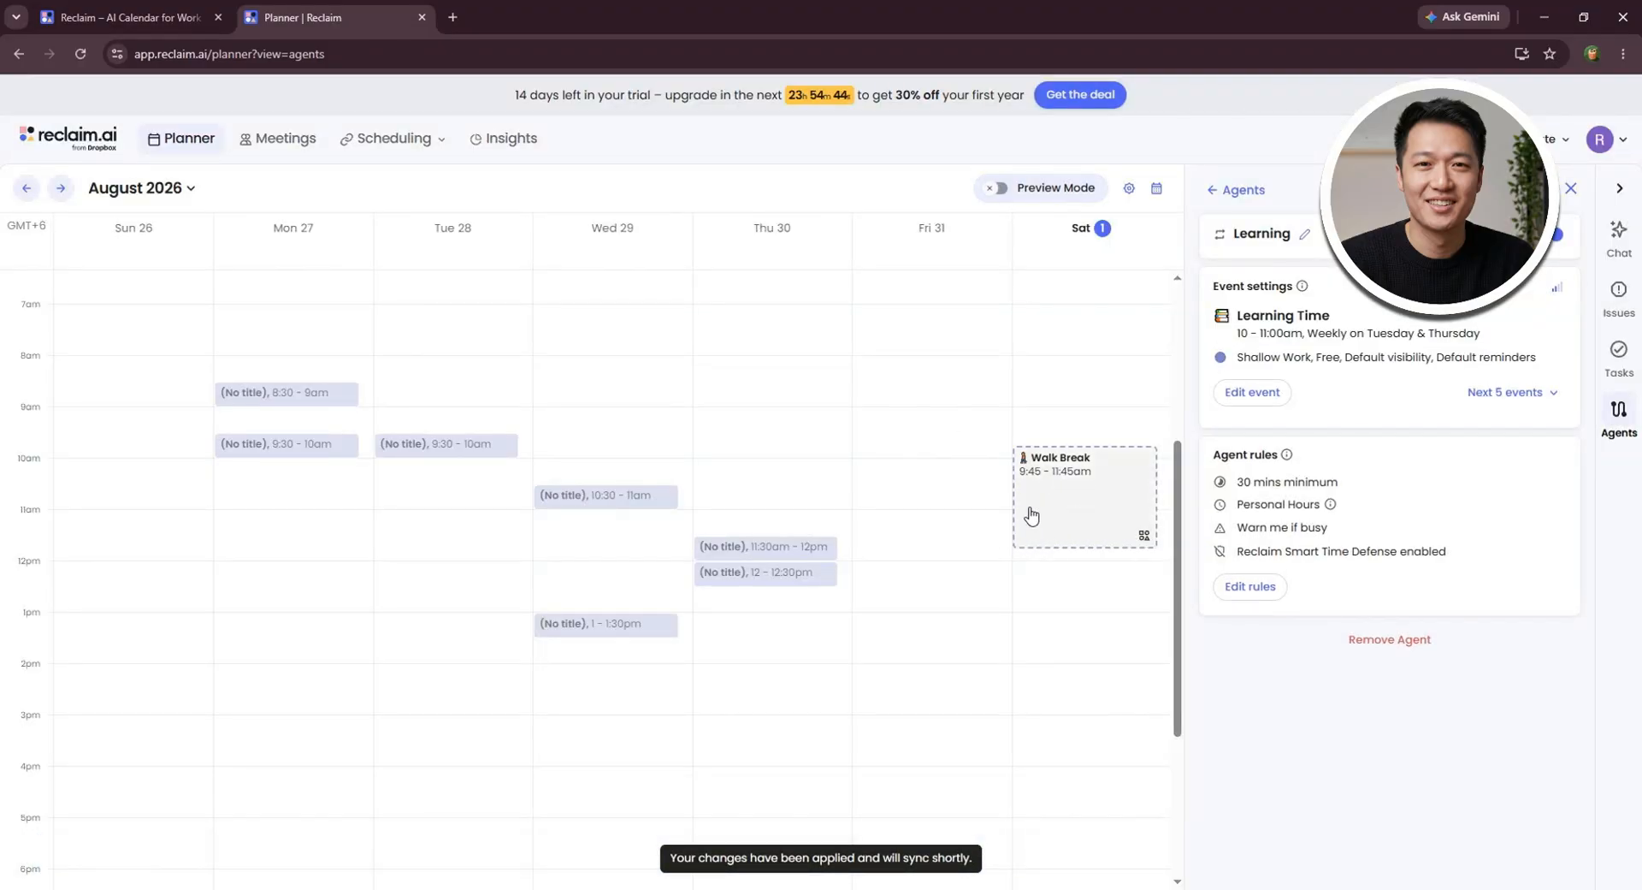
# - Look over the Learning Time and Walk Break events in the week calendar, with Preview Mode on and off
pyautogui.scroll(3, 1026, 513)
pyautogui.scroll(-6, 1018, 510)
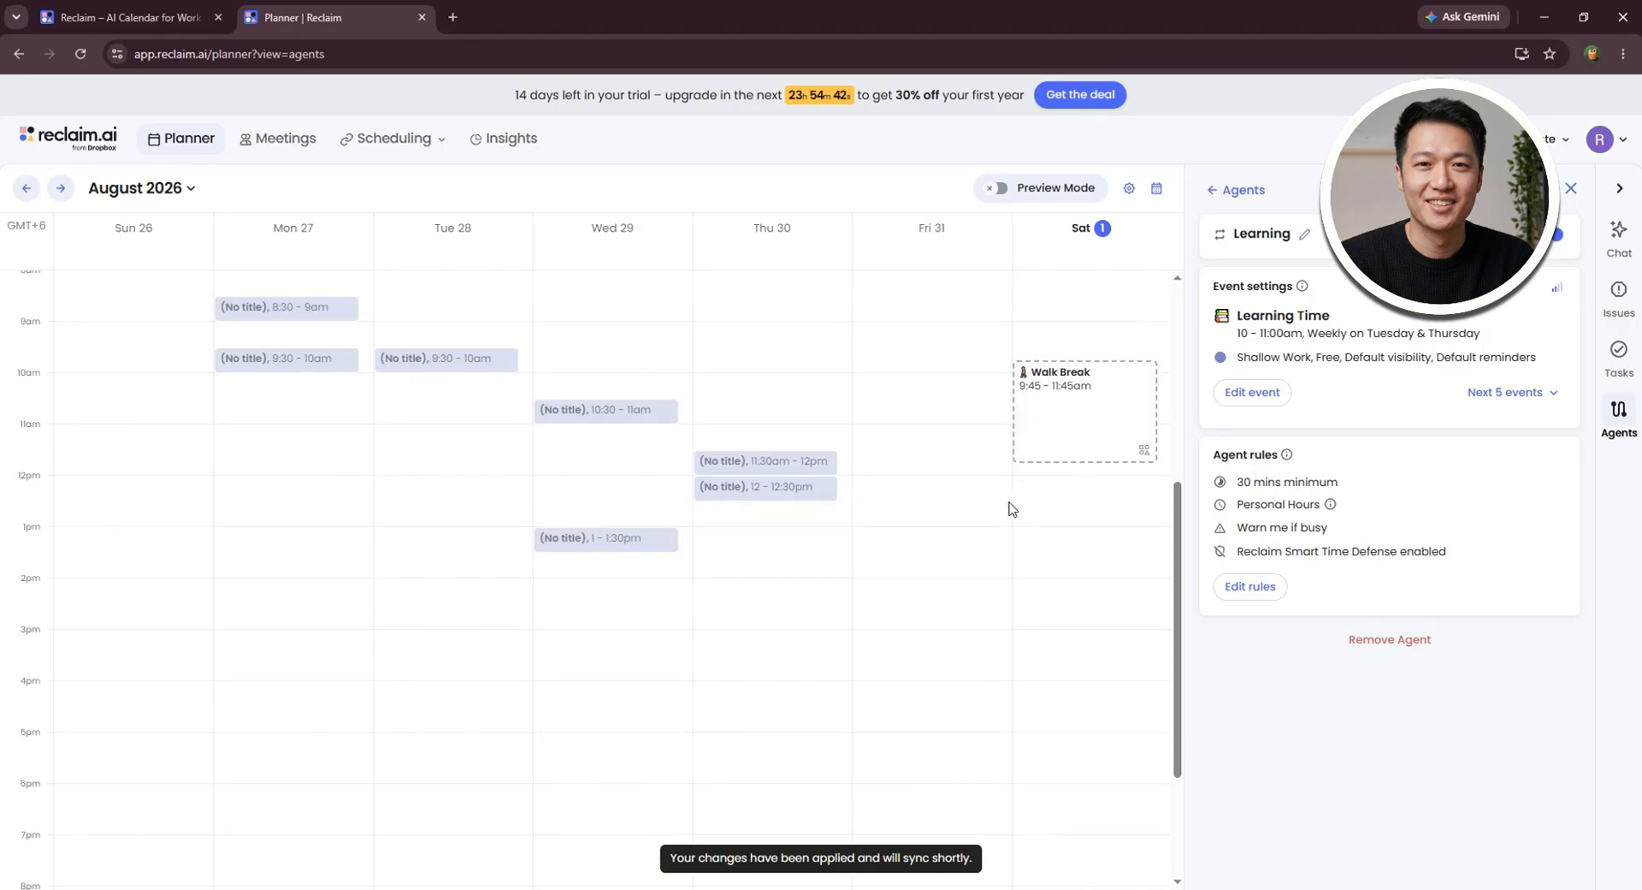
pyautogui.scroll(2, 1000, 510)
pyautogui.moveTo(1331, 357); pyautogui.dragTo(1237, 333)
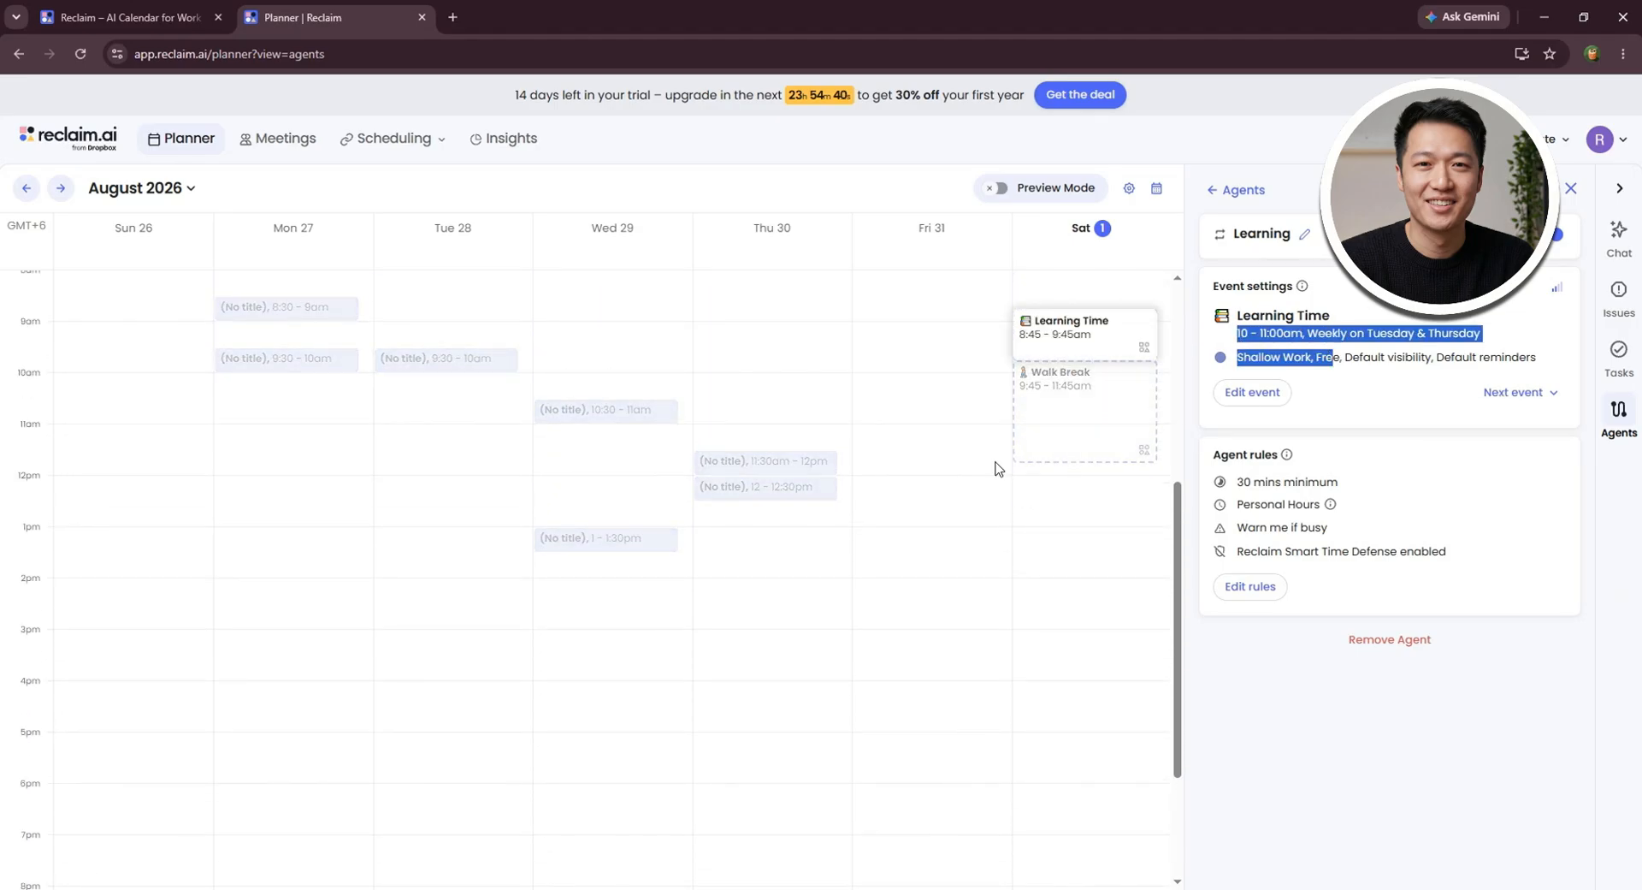
pyautogui.scroll(1, 946, 476)
pyautogui.click(946, 468)
pyautogui.click(957, 424)
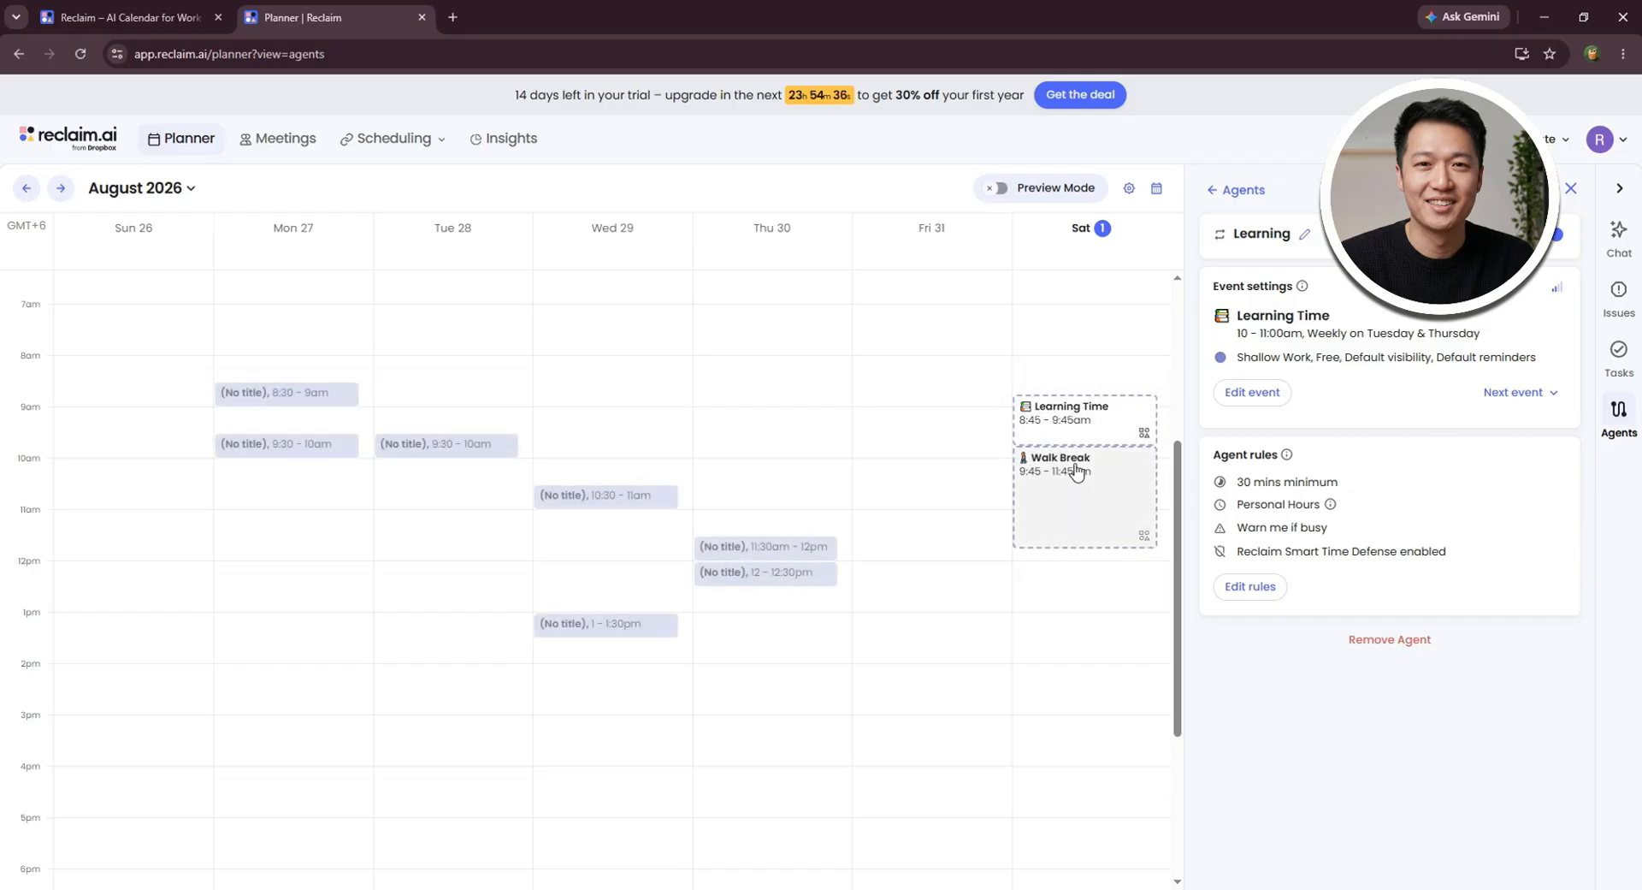
pyautogui.click(999, 189)
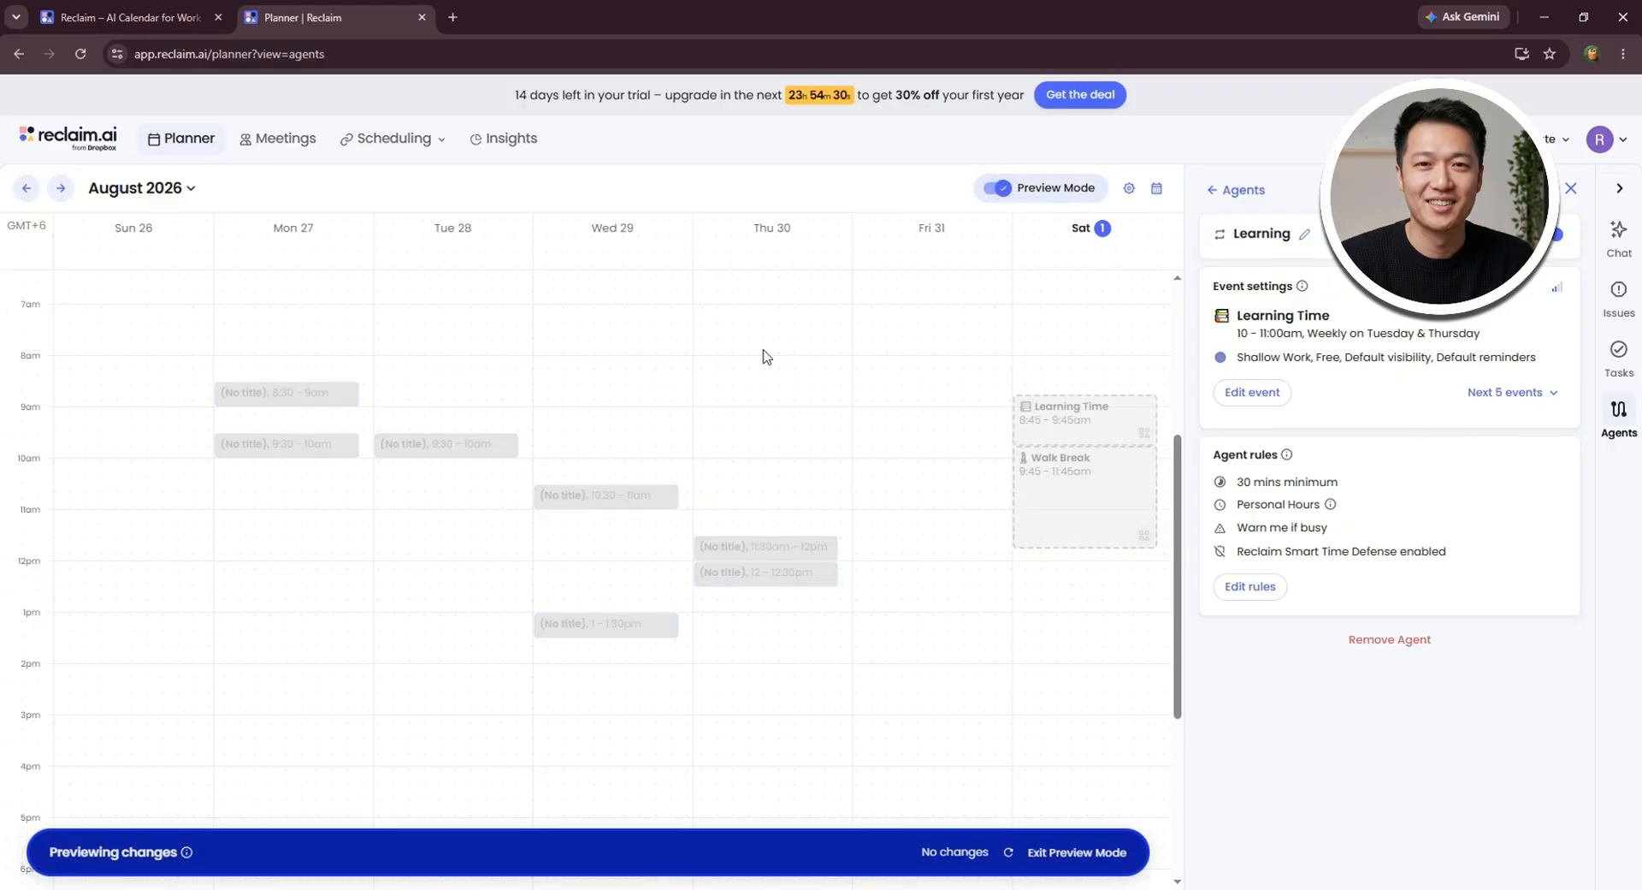
pyautogui.click(997, 189)
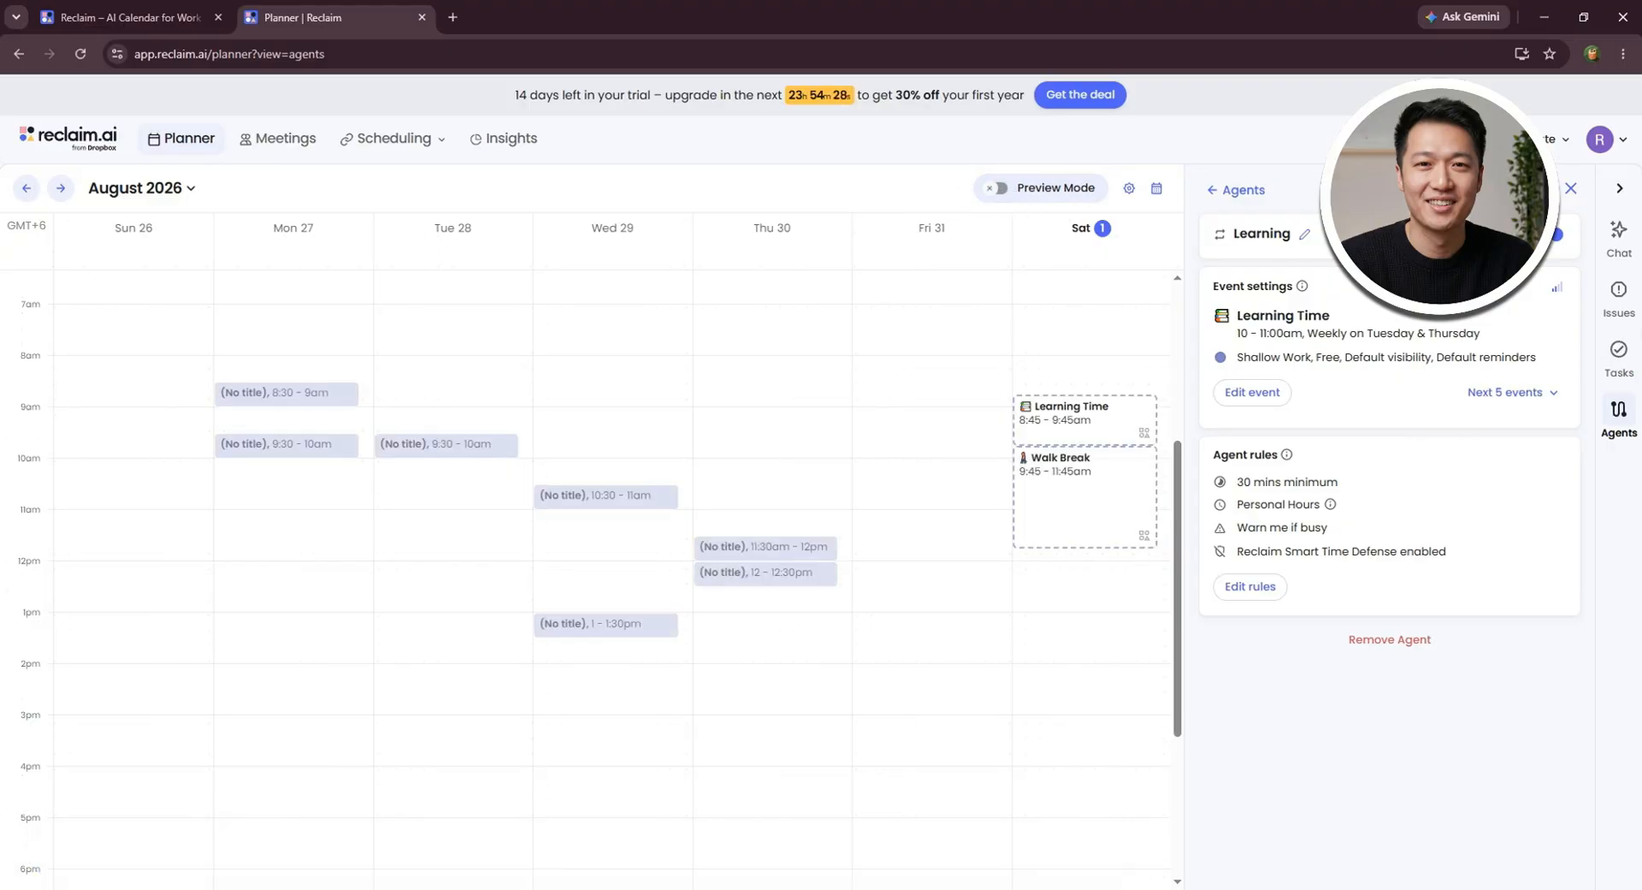